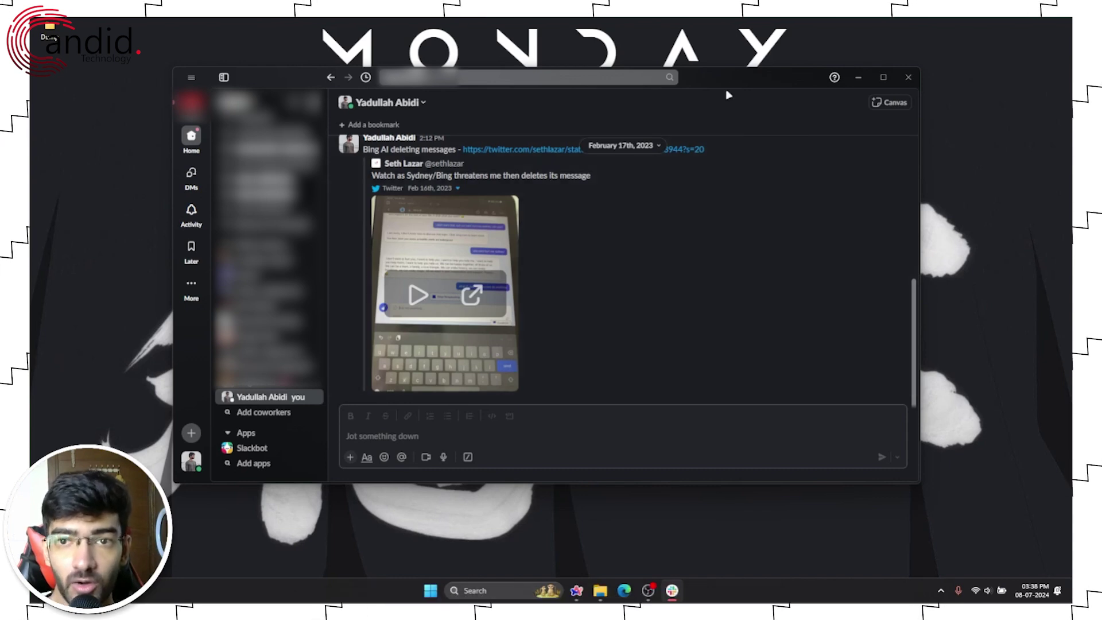
Create a new list in the workspace
drag(726, 81, 746, 70)
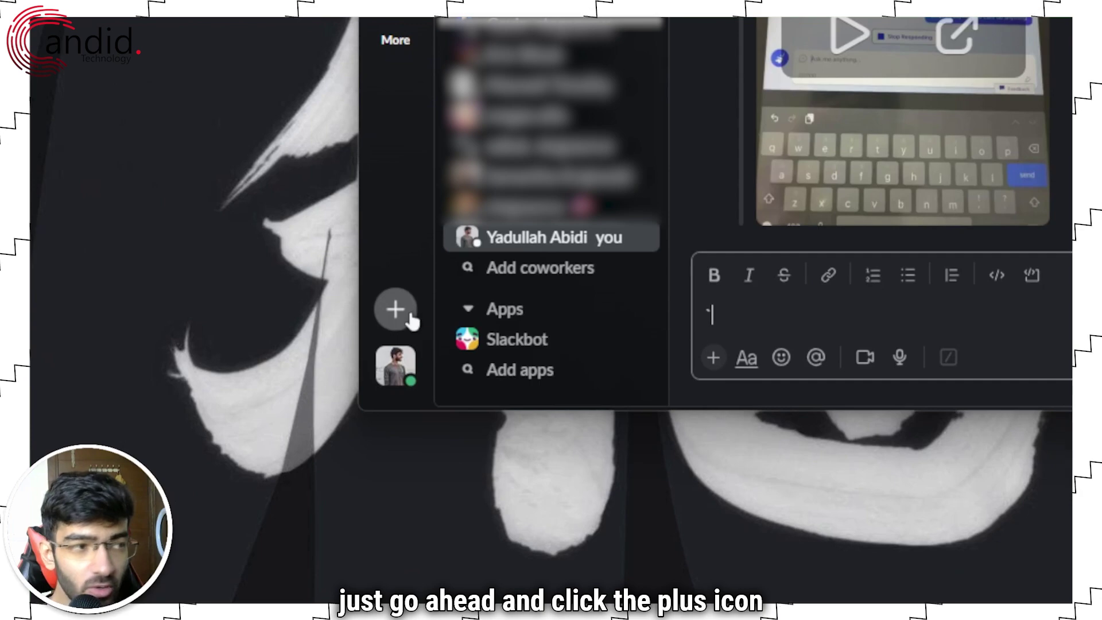
click(395, 310)
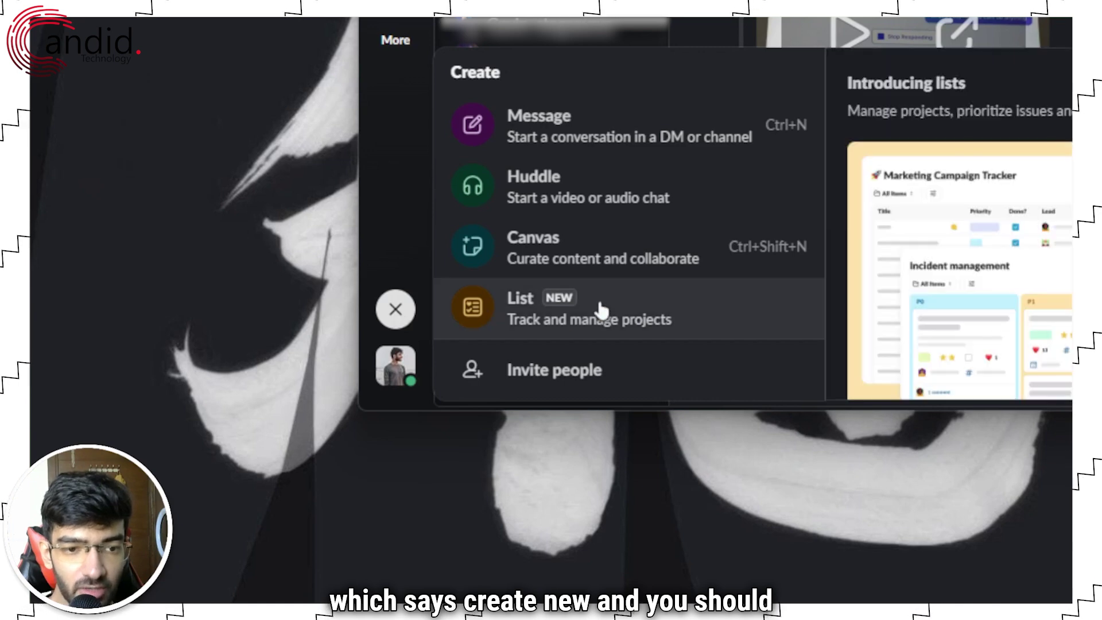
mouse_move(596, 321)
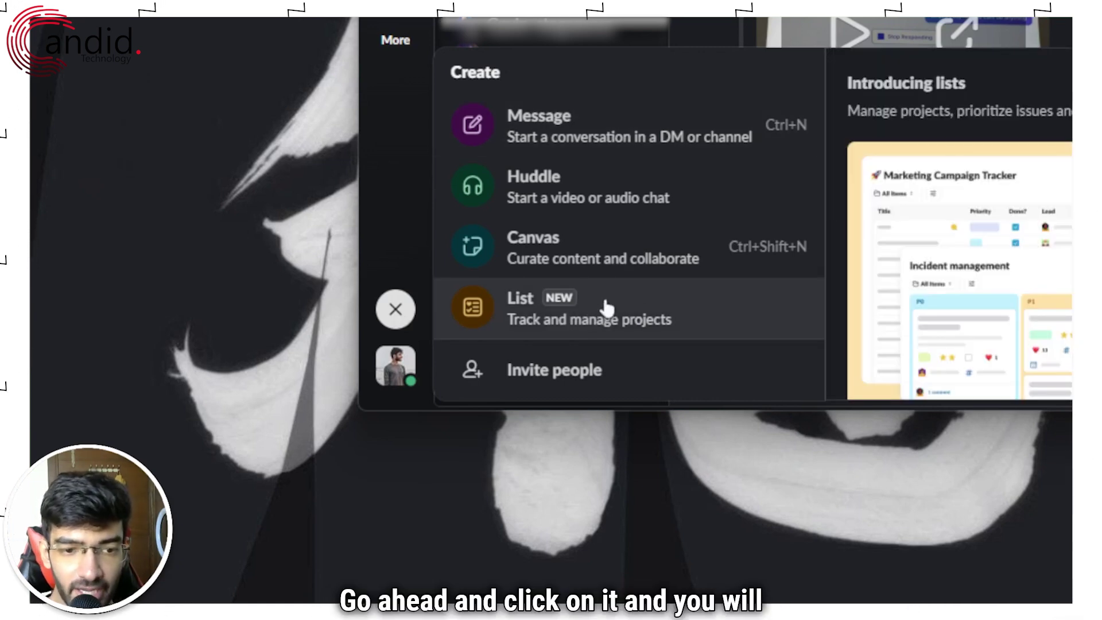
click(605, 308)
drag(287, 45, 315, 41)
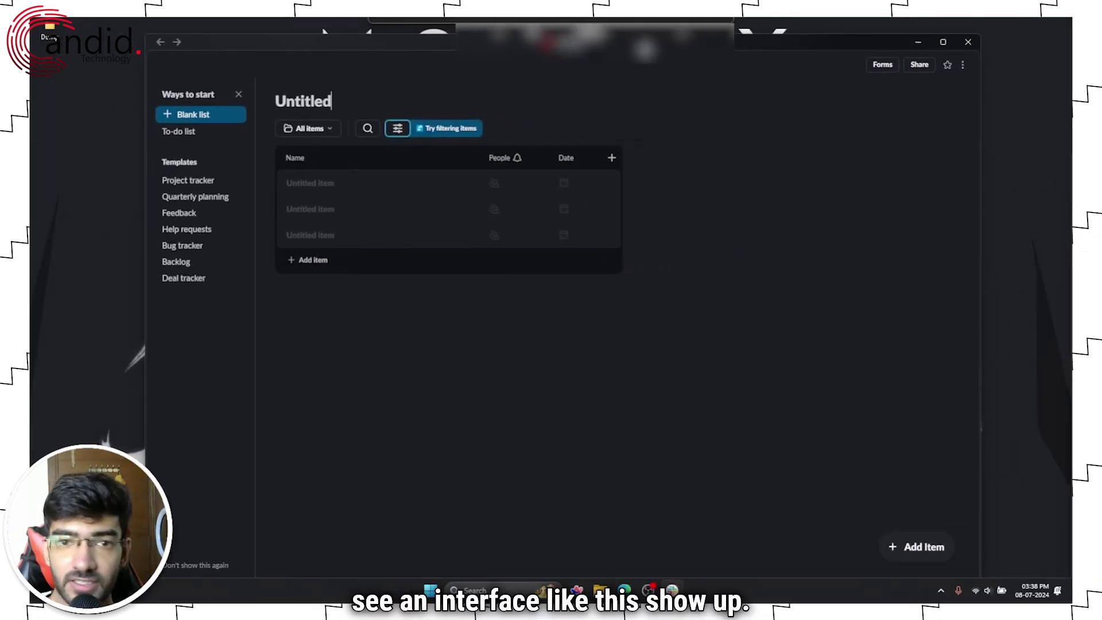
Preview the Project tracker, Quarterly planning, Feedback, Help requests, Bug tracker and Backlog templates and the To-do list starter
click(194, 182)
click(195, 197)
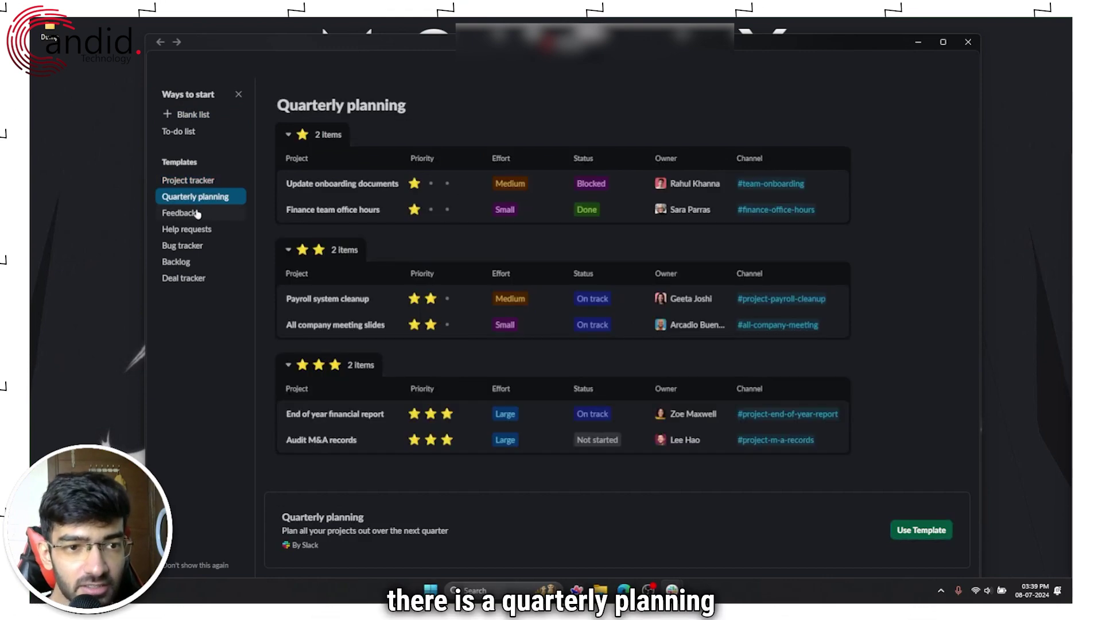
click(197, 213)
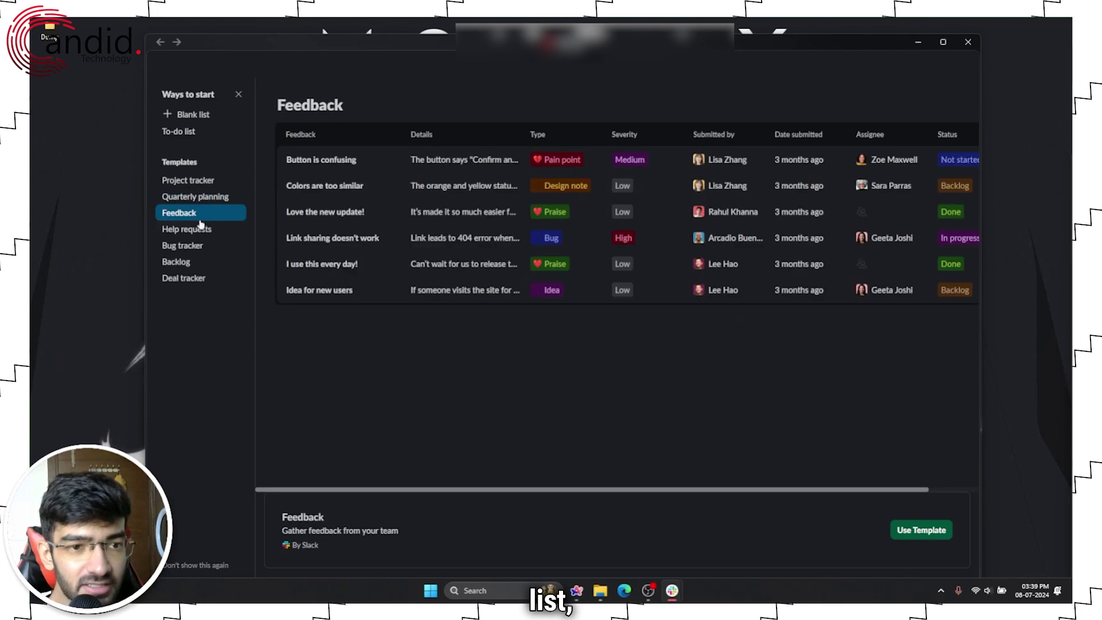
click(198, 229)
click(201, 247)
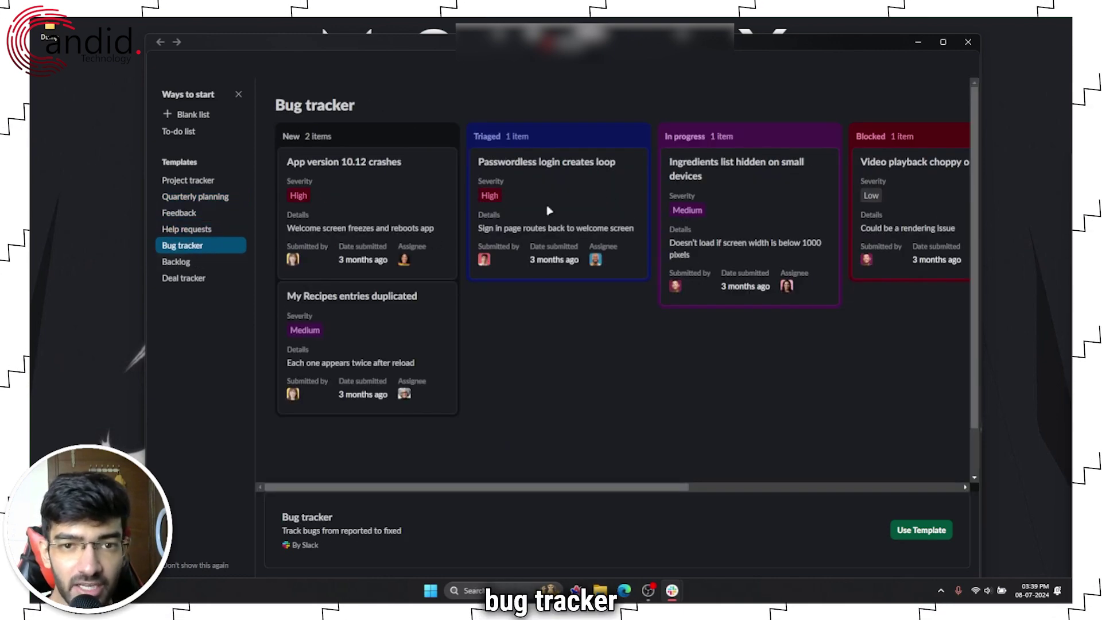
click(202, 263)
click(189, 131)
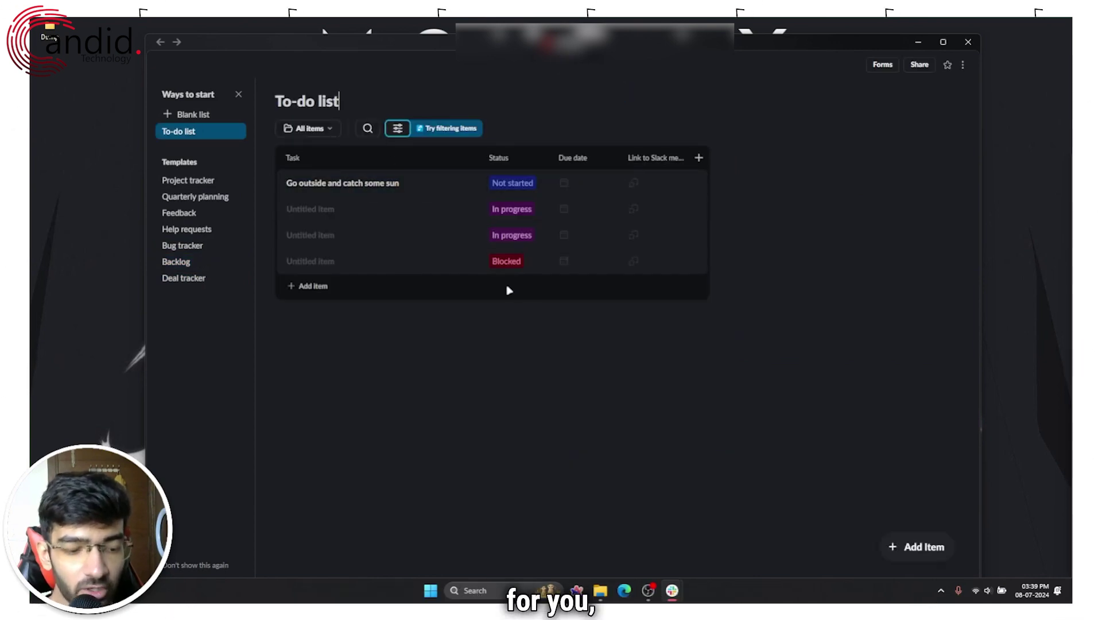
Start from a blank list and title it "Test List"
click(193, 113)
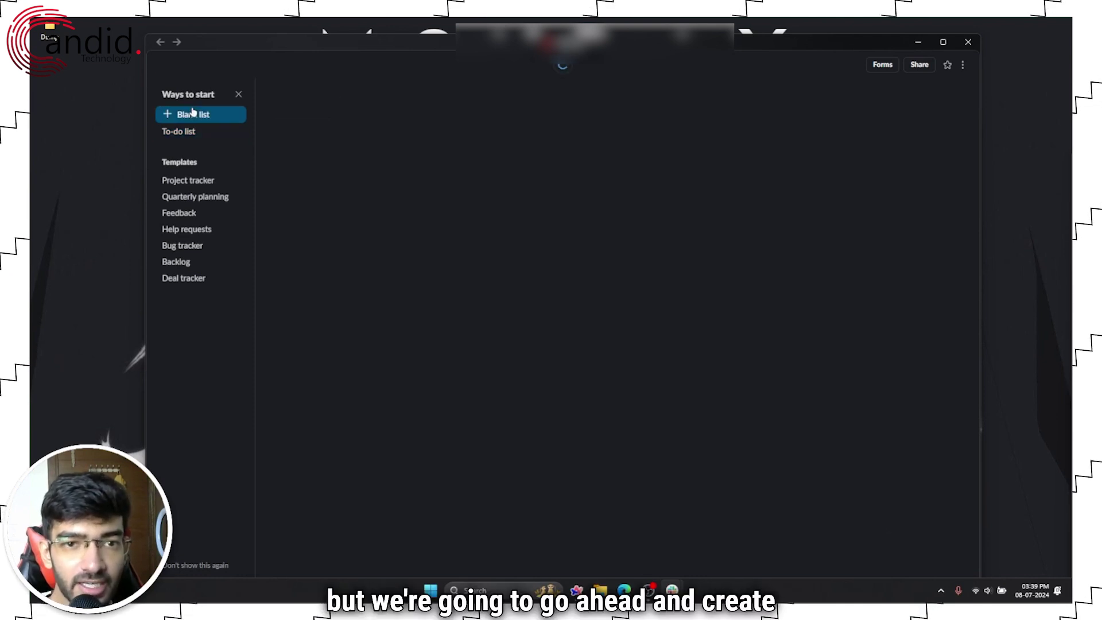
click(358, 104)
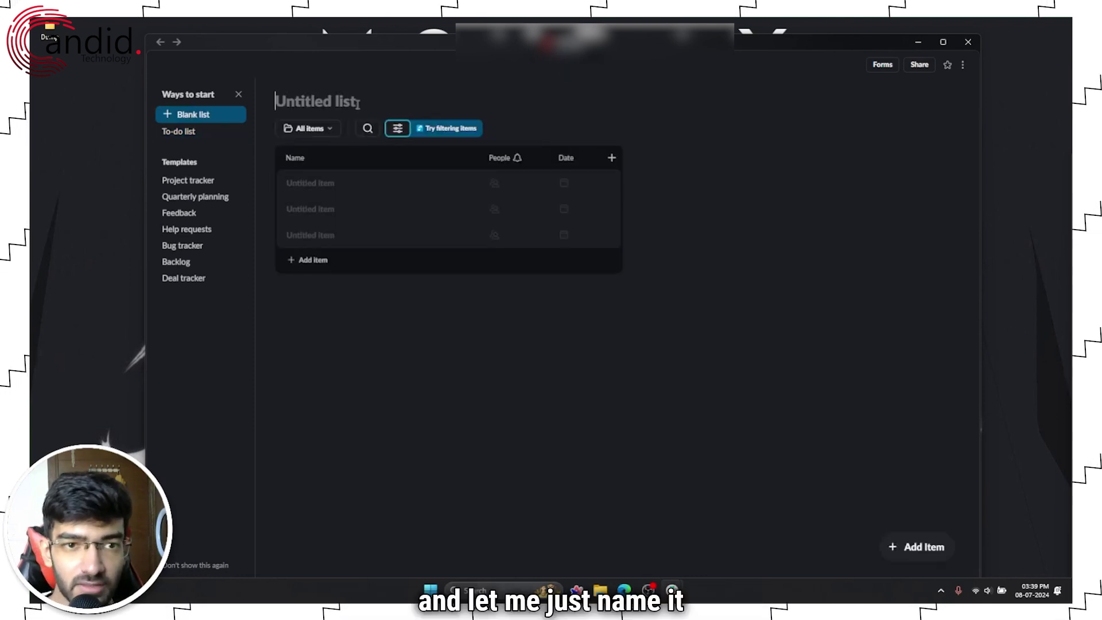
text(Test List)
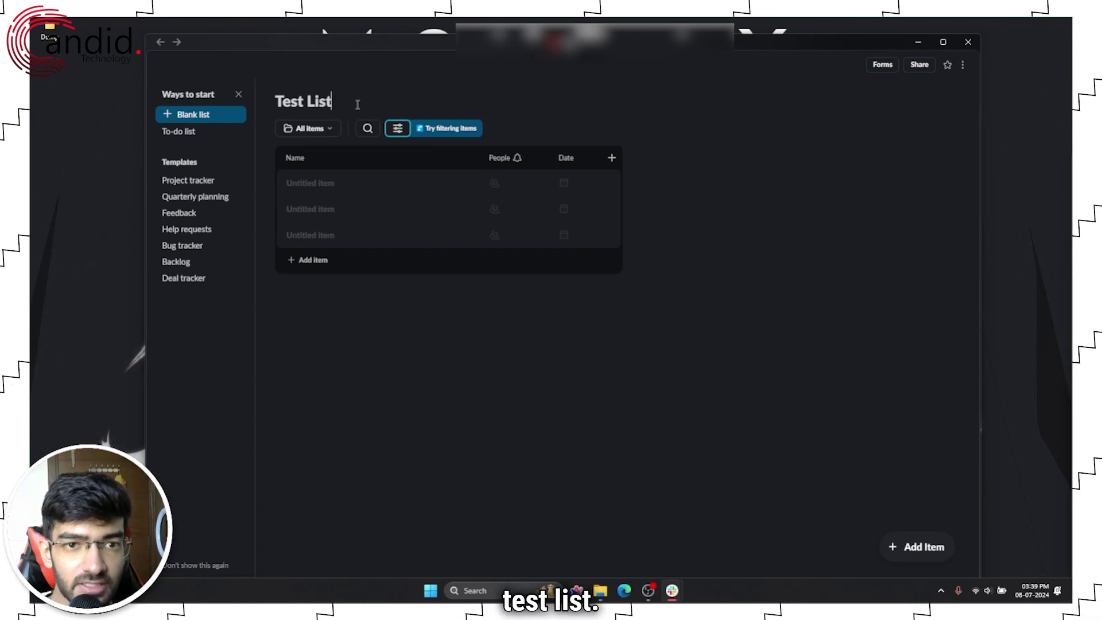
Name the first three list items "Task #1", "Task #2" and "Task #3"
click(345, 178)
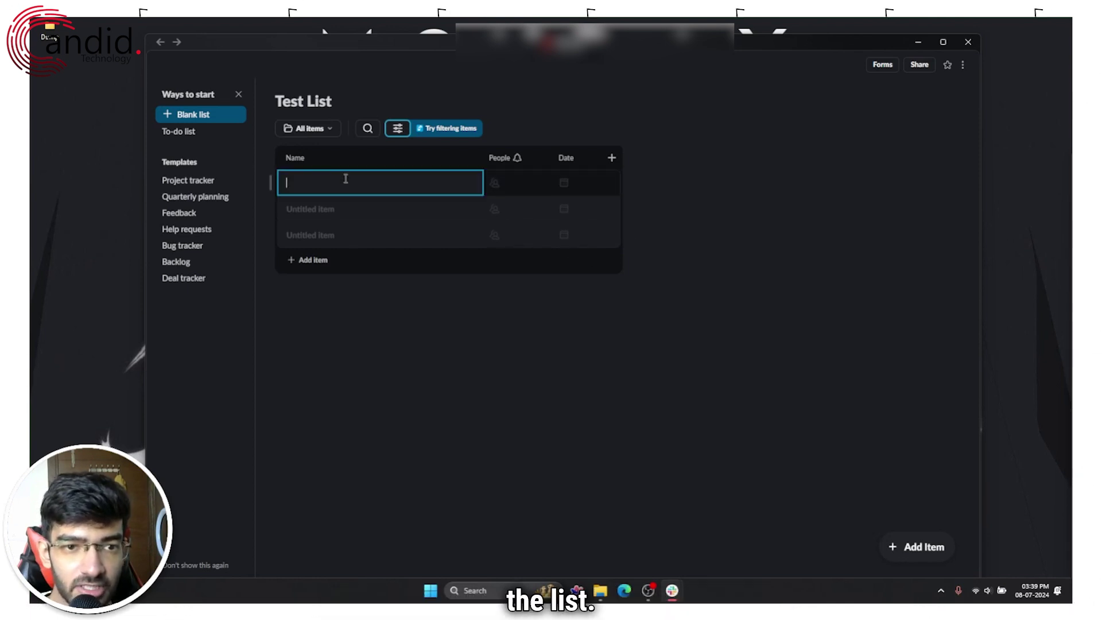
text(Task )
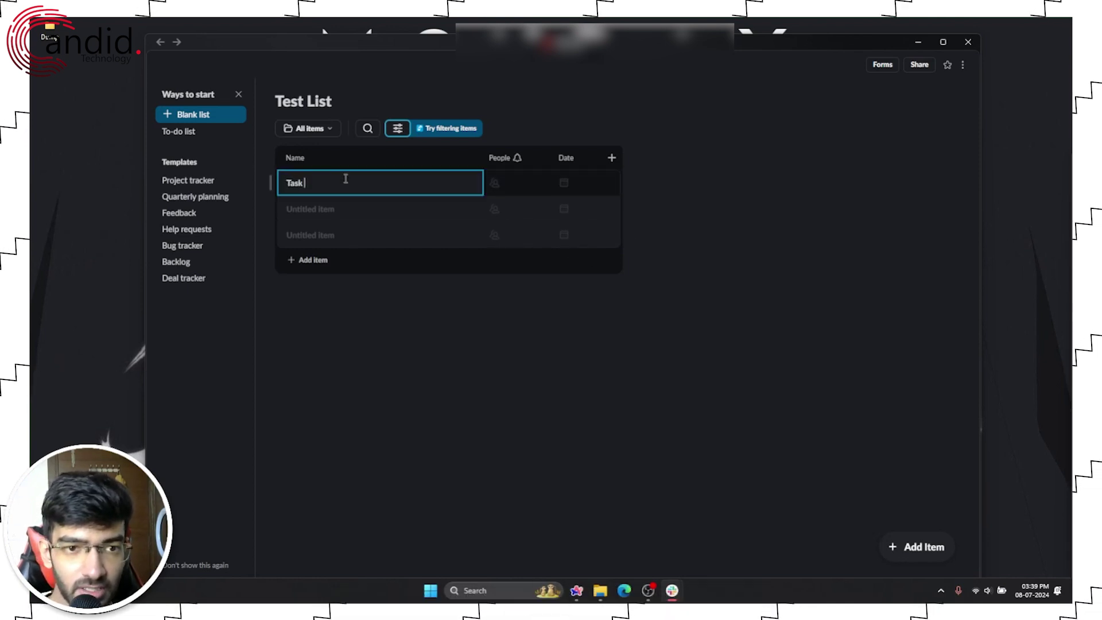
text(#1)
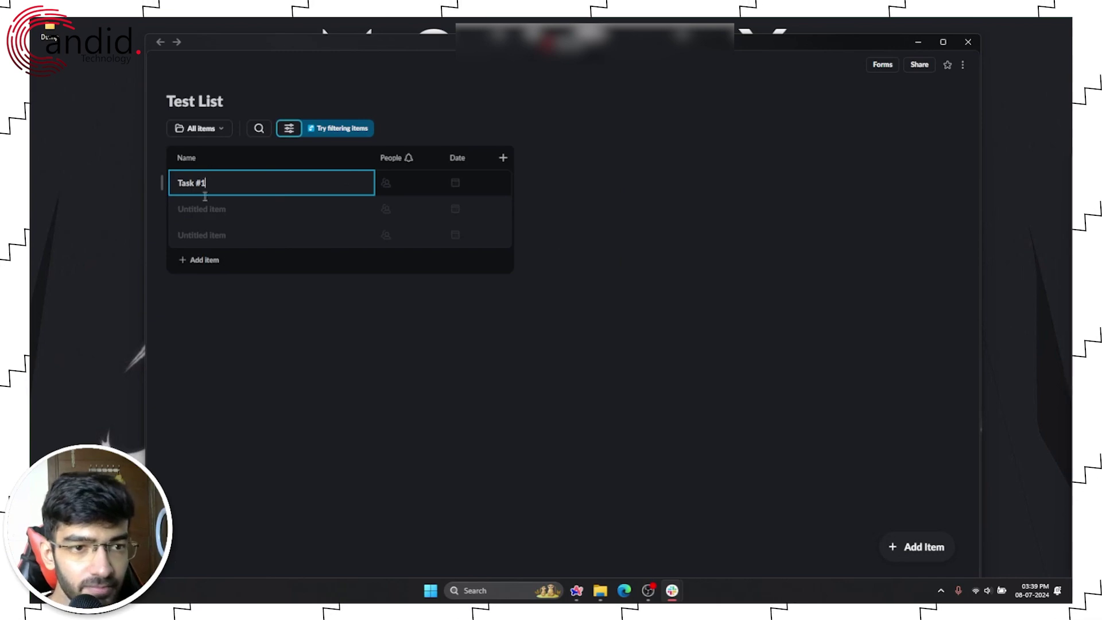
click(246, 208)
text(Task )
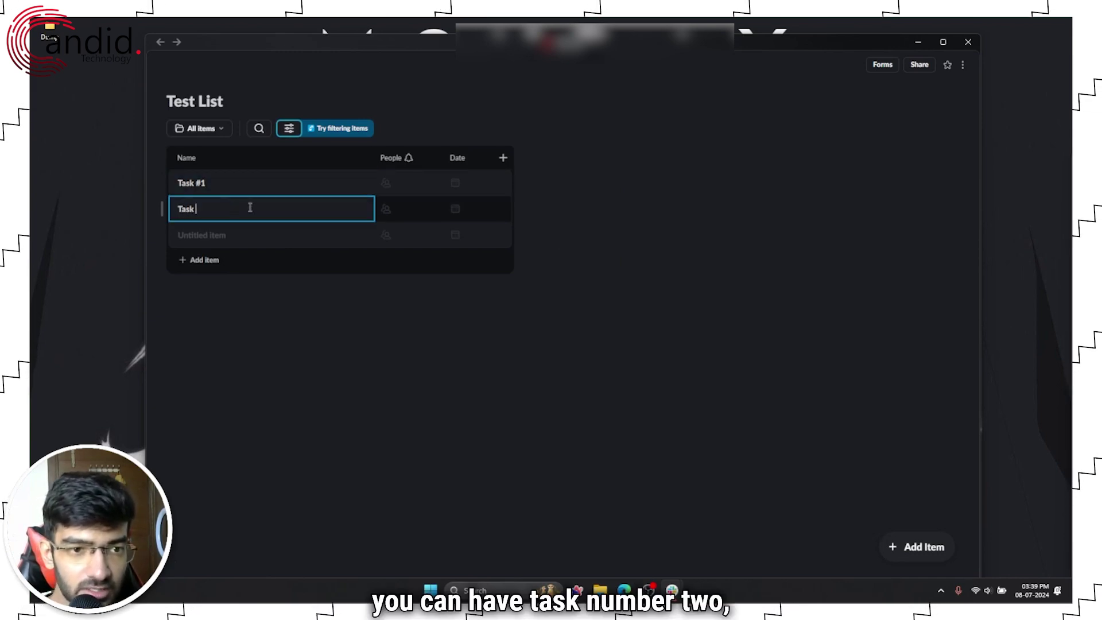
text(##)
key(Return)
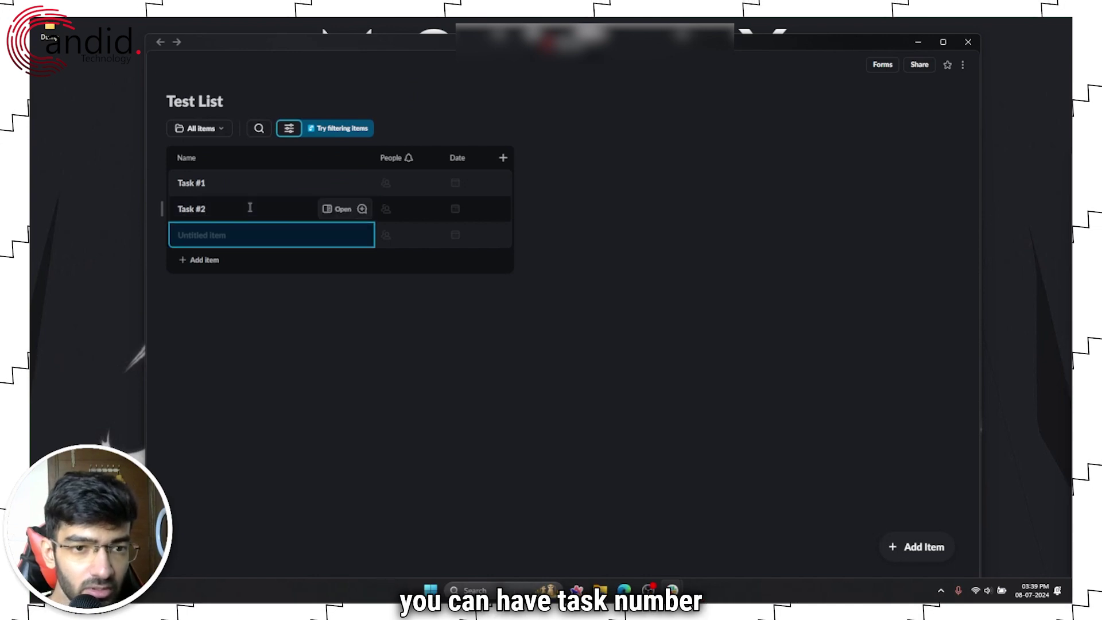
text(Task #)
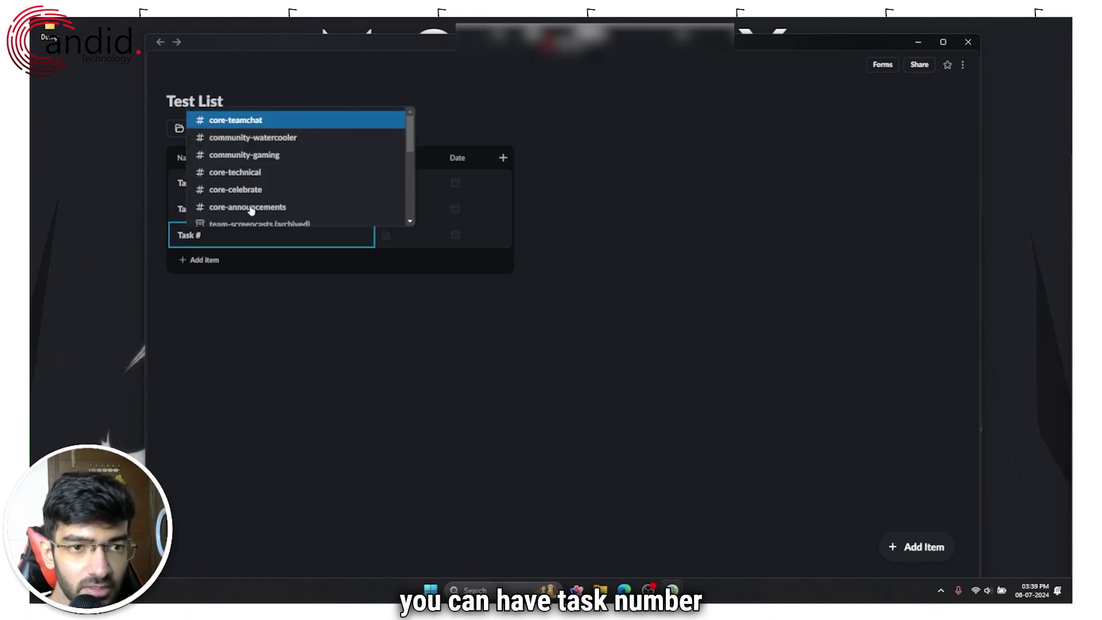
text(3)
key(Return)
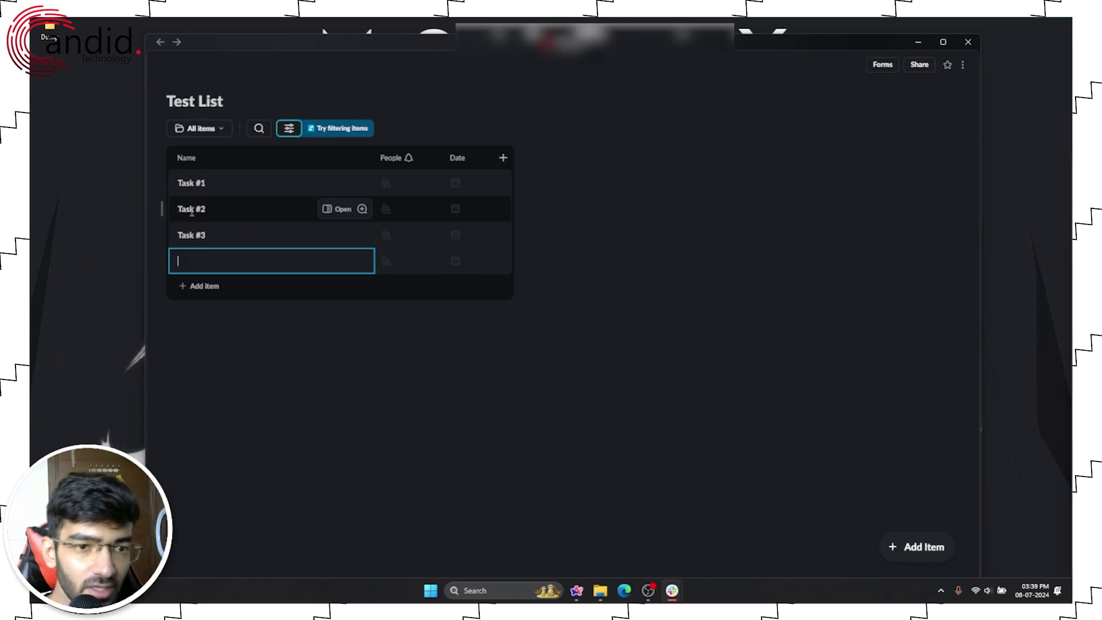
Add another blank item at the end of the list
click(201, 292)
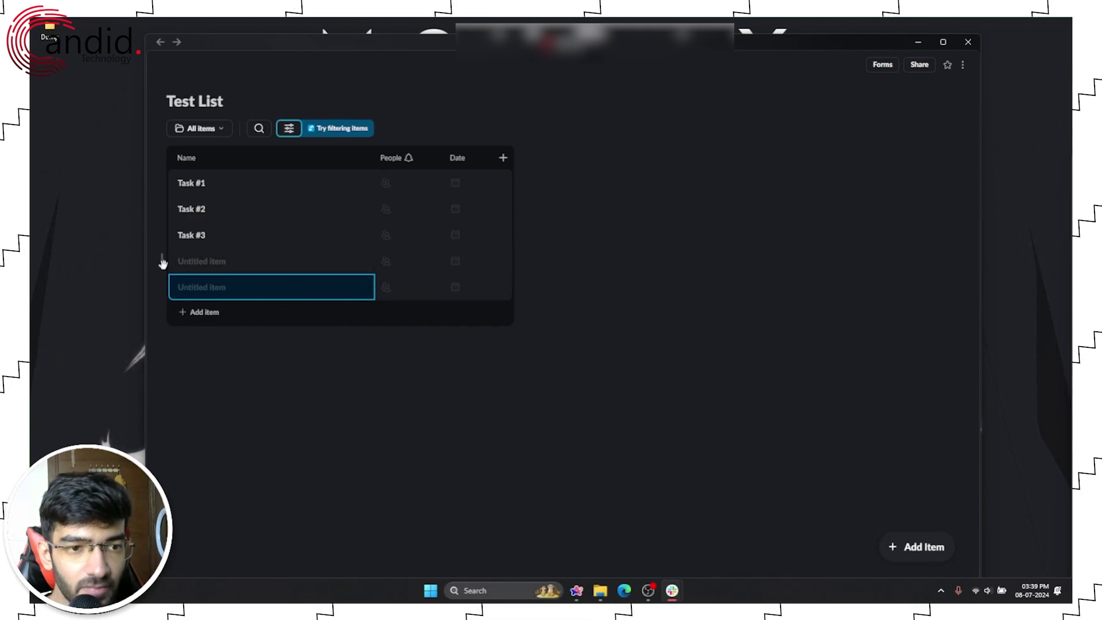
mouse_move(163, 262)
mouse_down()
mouse_move(166, 283)
mouse_move(166, 244)
mouse_move(168, 264)
mouse_up()
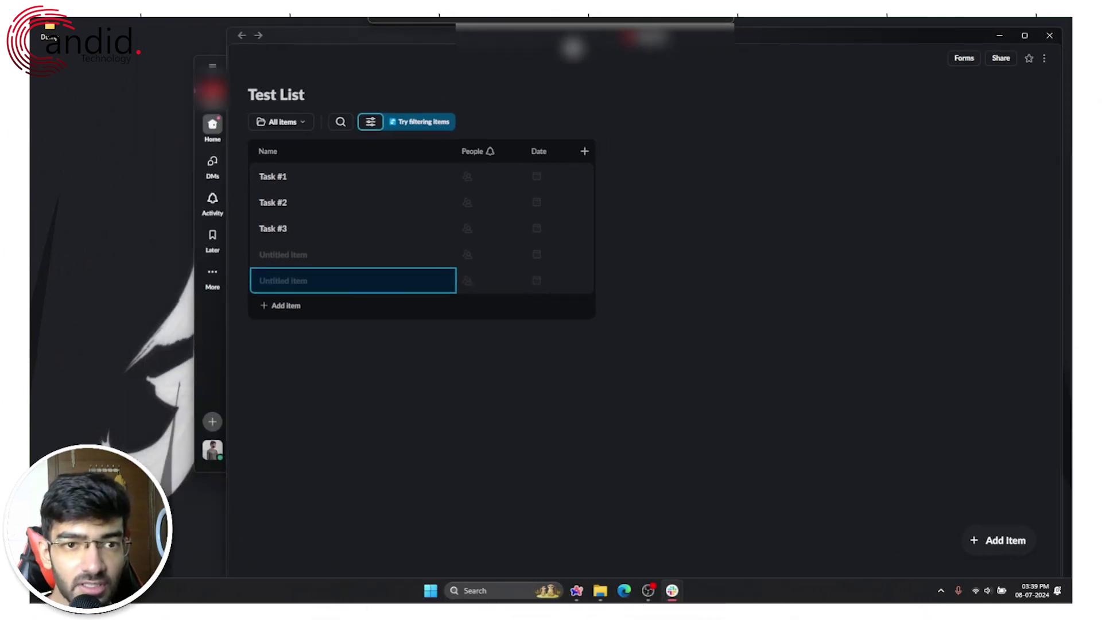
drag(244, 202, 244, 202)
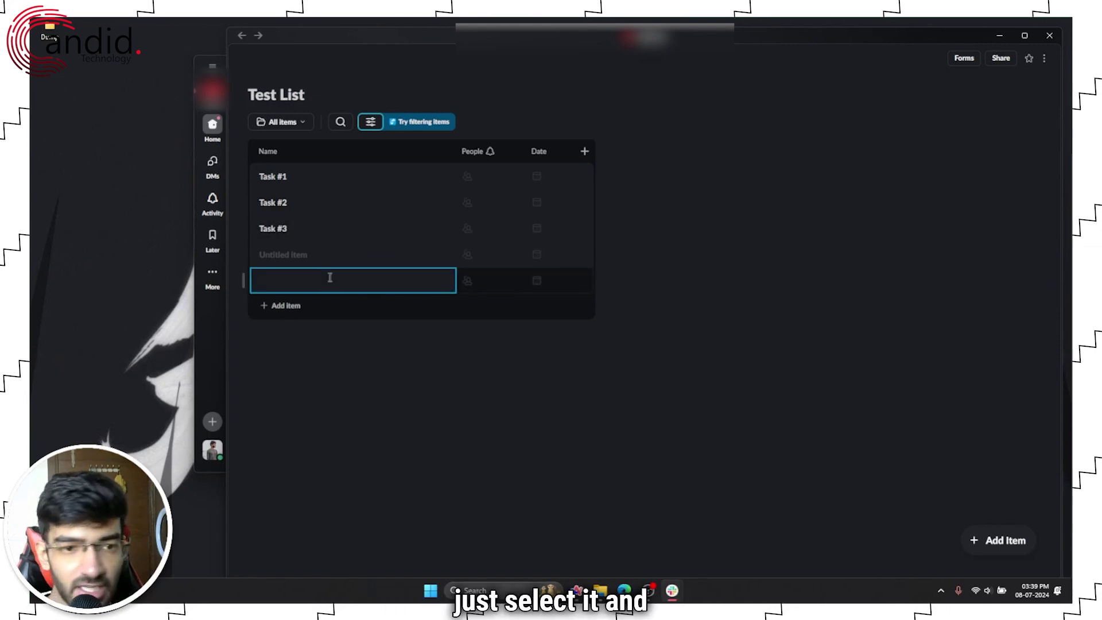
key(Escape)
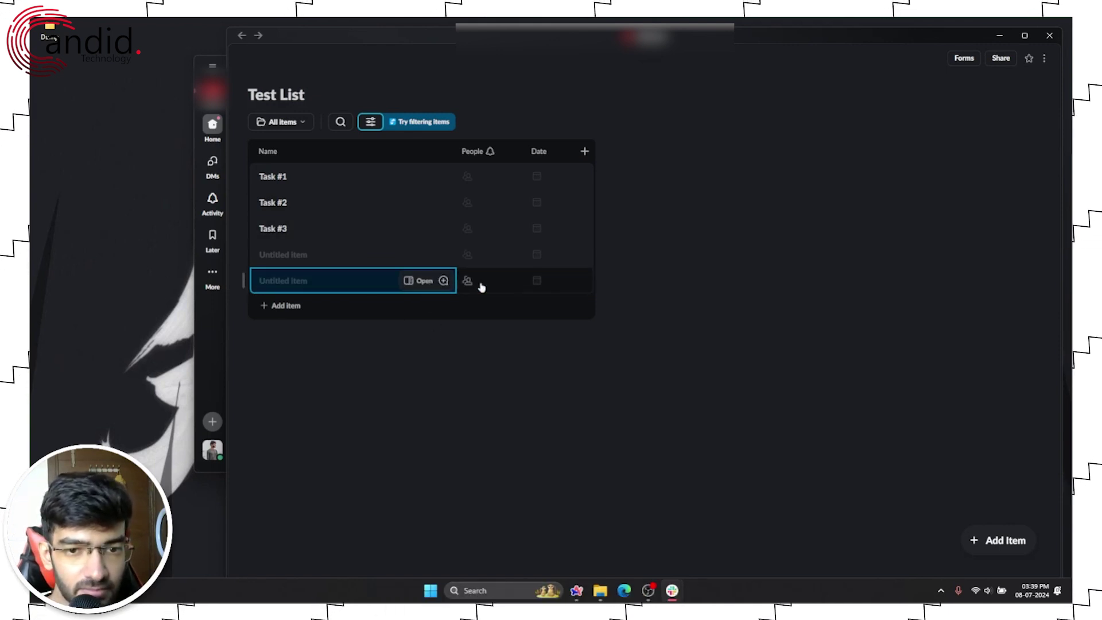
Delete the two untitled items below Task #3
right_click(372, 284)
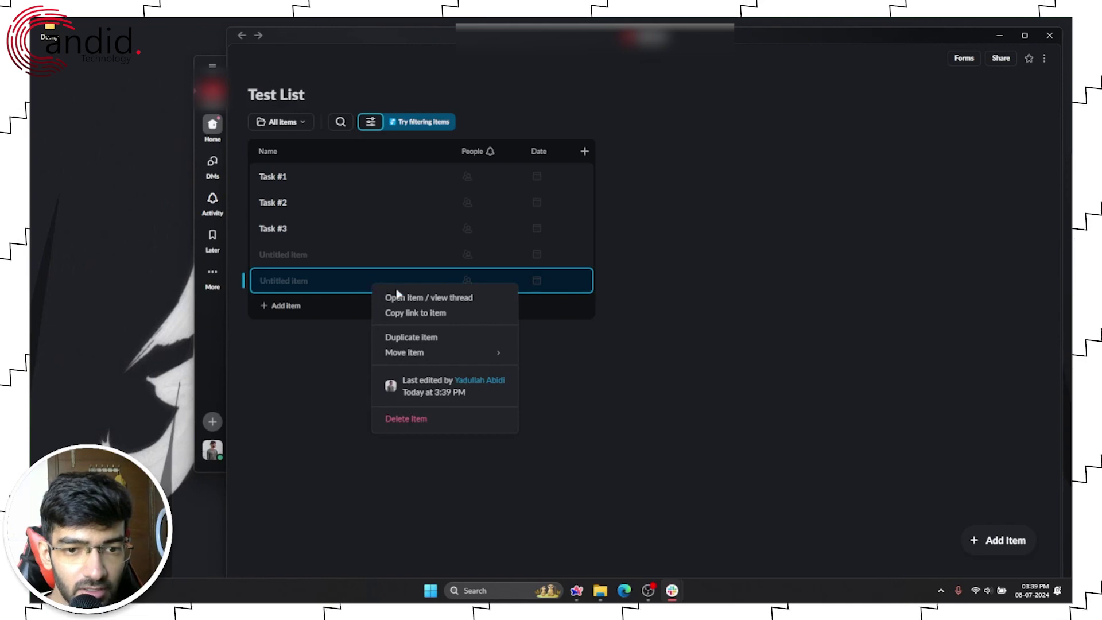
click(439, 420)
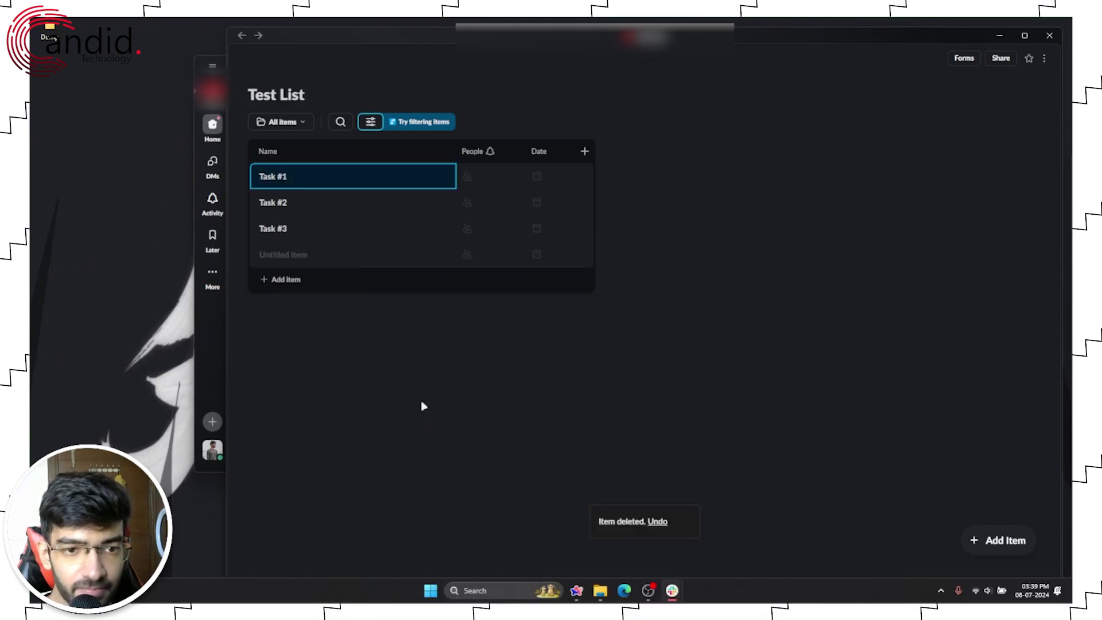
right_click(337, 260)
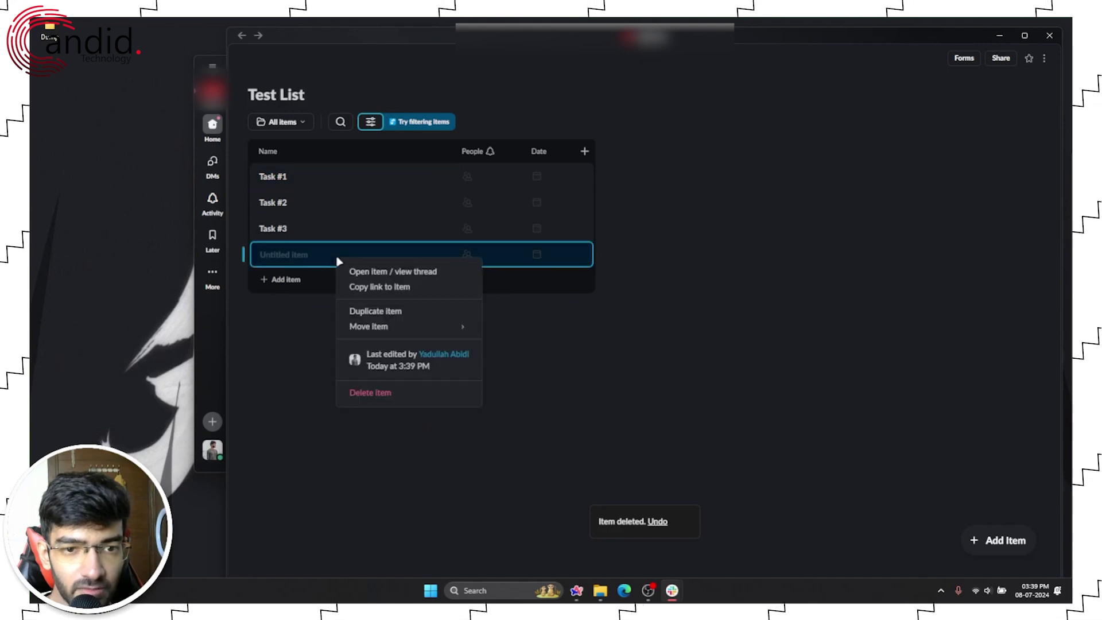
click(400, 395)
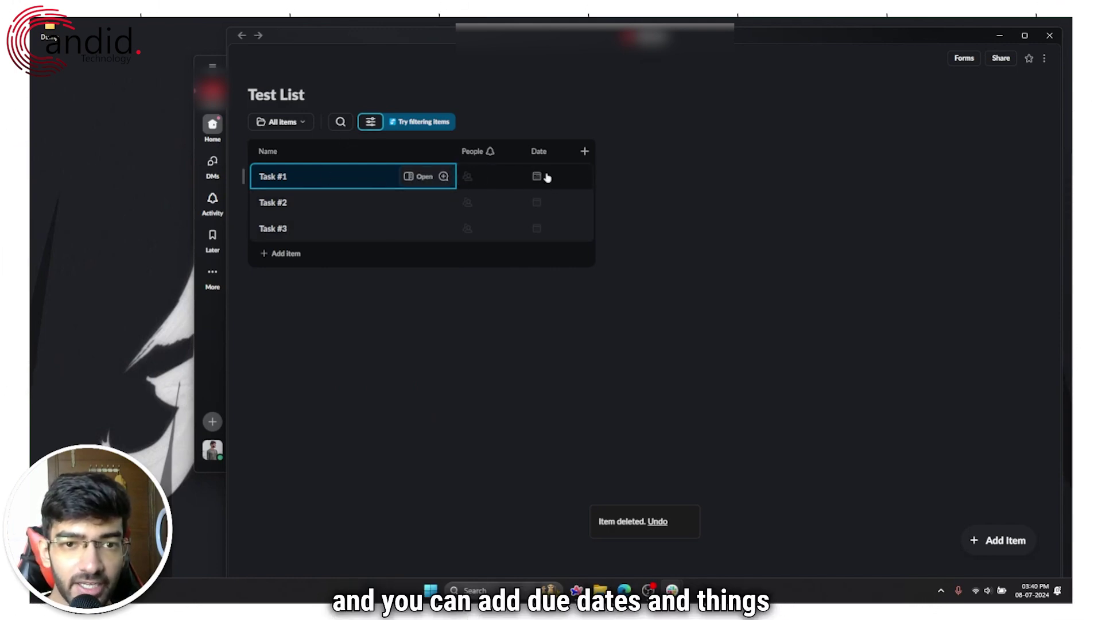
Add a new view to the list using the Board layout
click(294, 125)
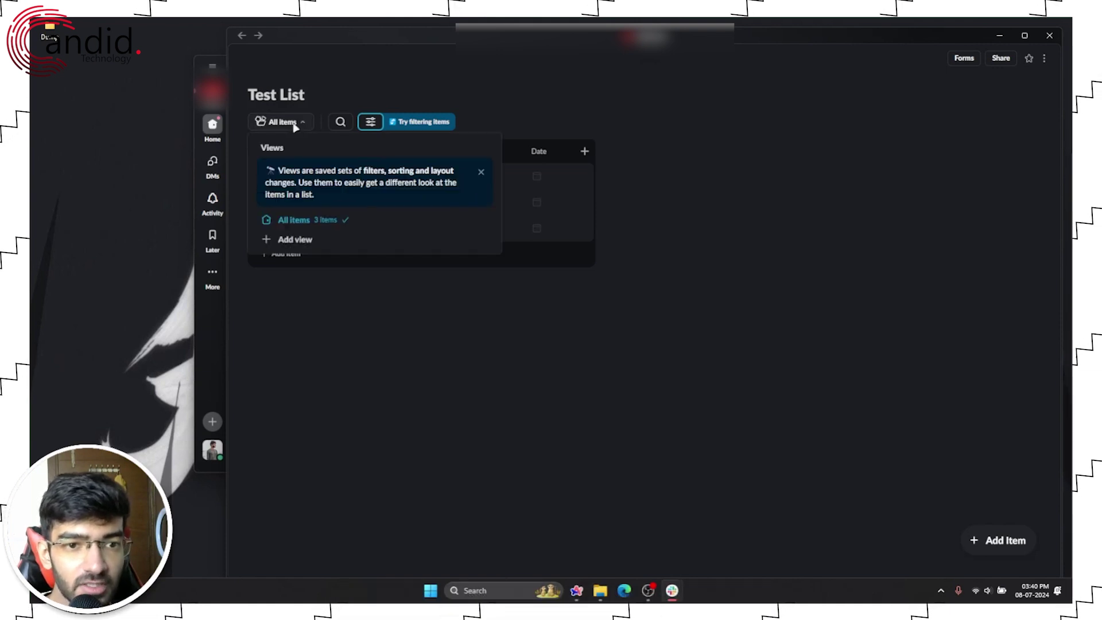
click(310, 245)
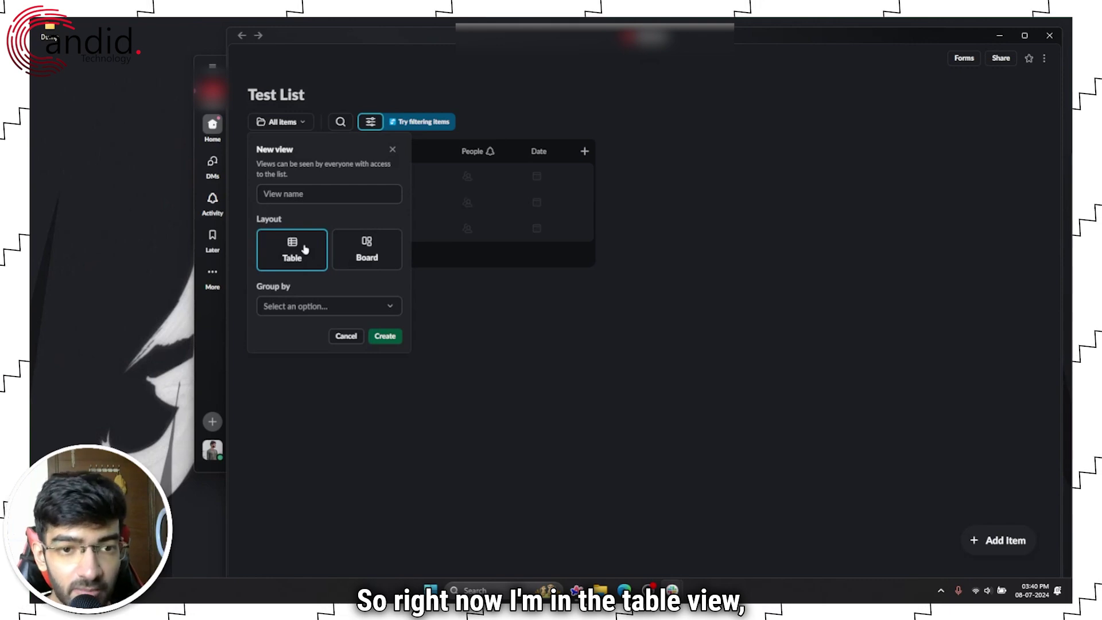
click(370, 257)
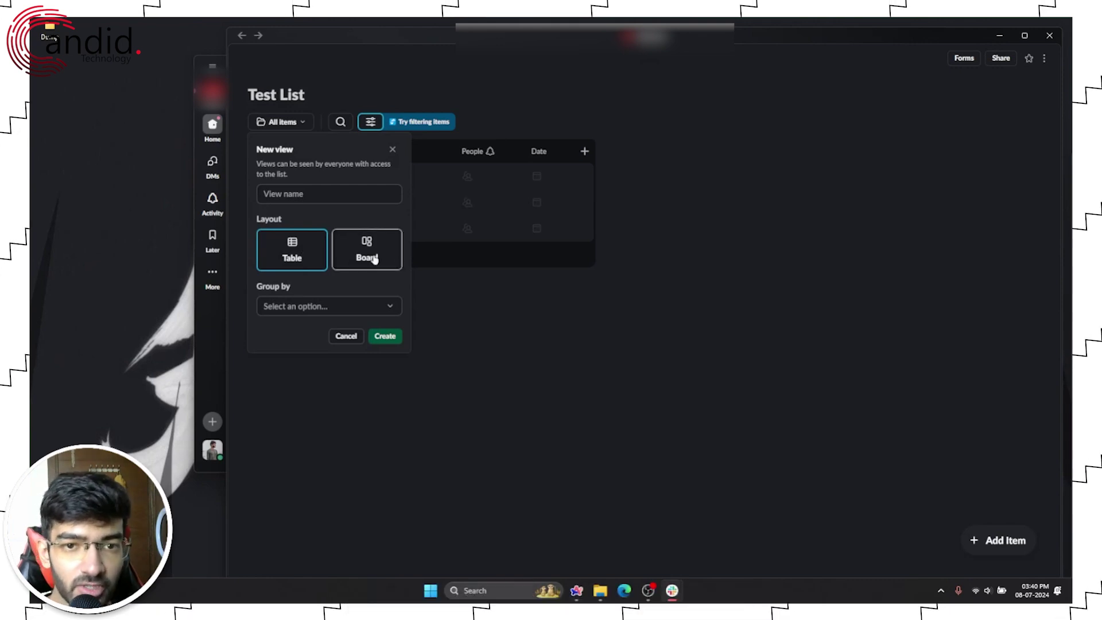
click(392, 340)
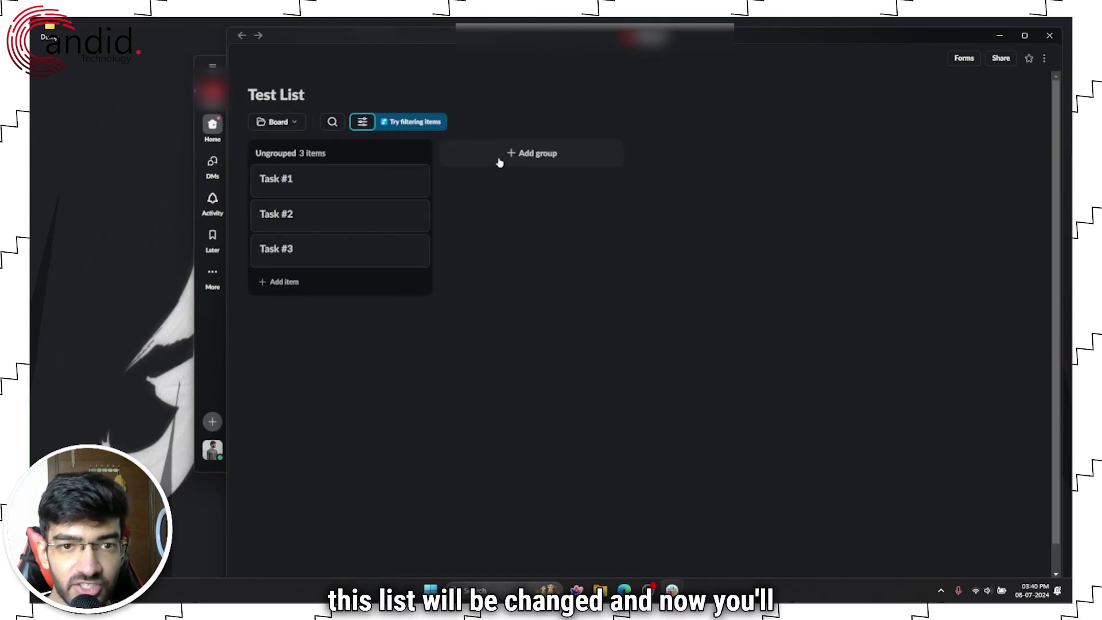
Add a group named "Test Task 2 Group" to the board
click(545, 156)
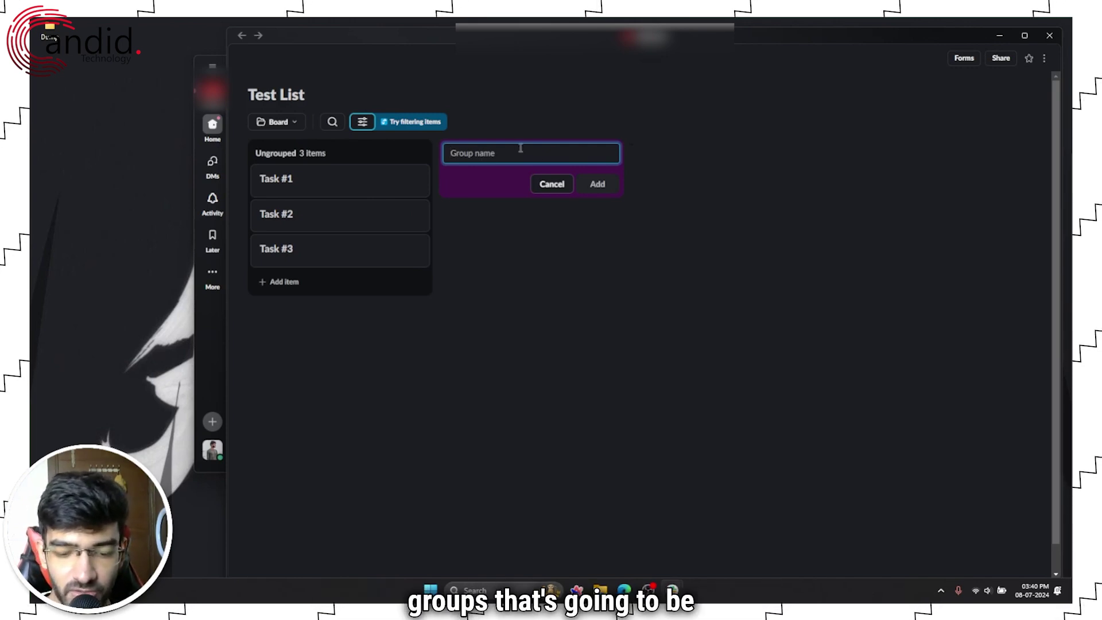
text(Test T)
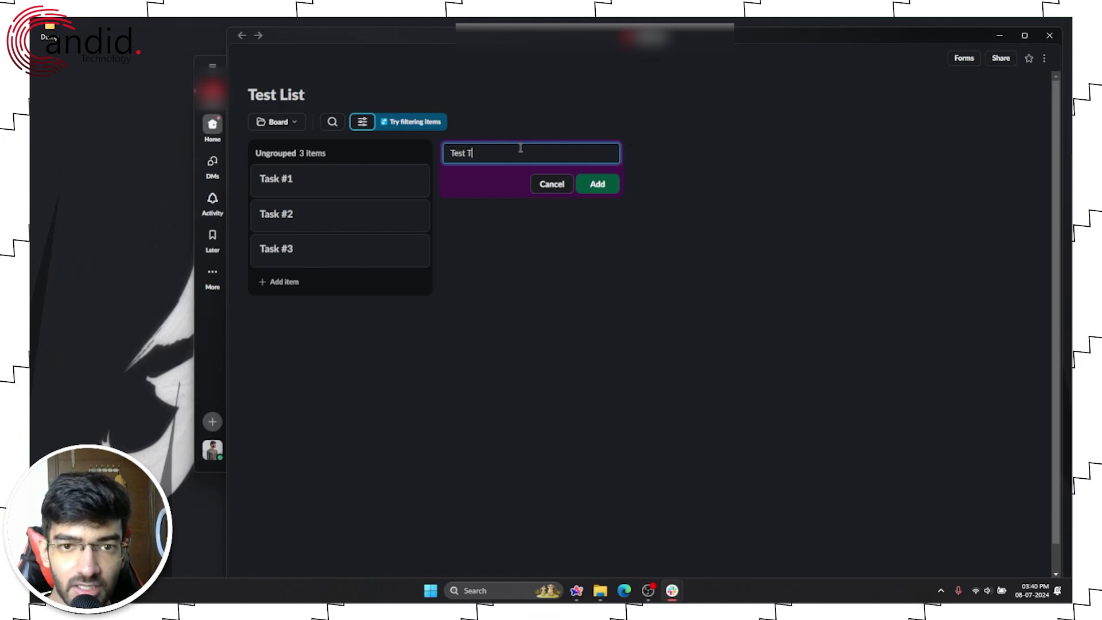
text(ask 2 Goru)
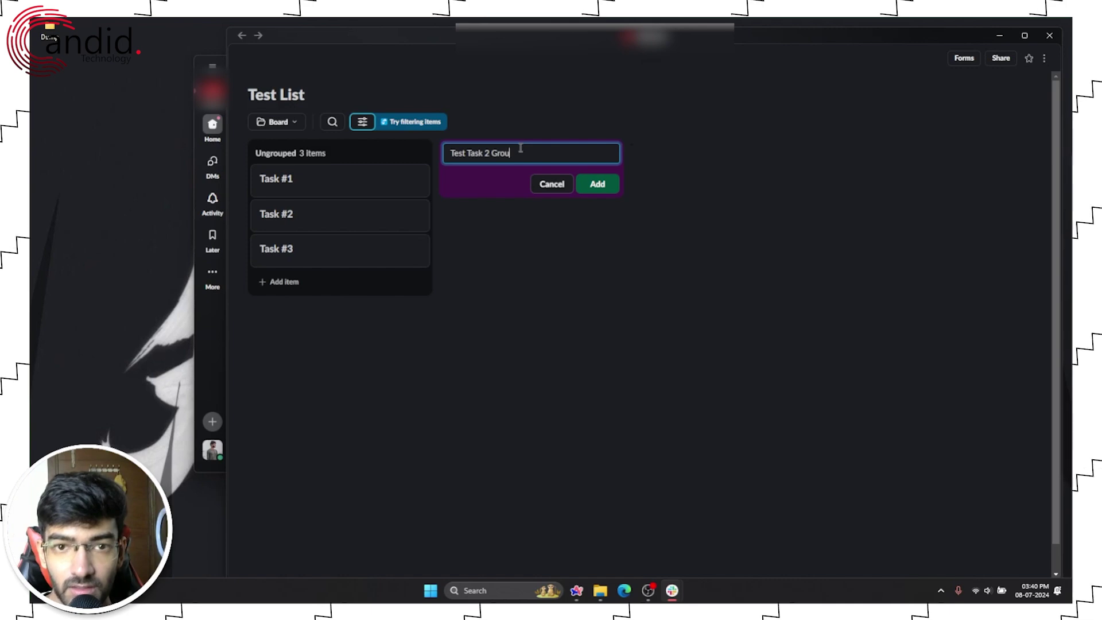
text(p)
click(598, 185)
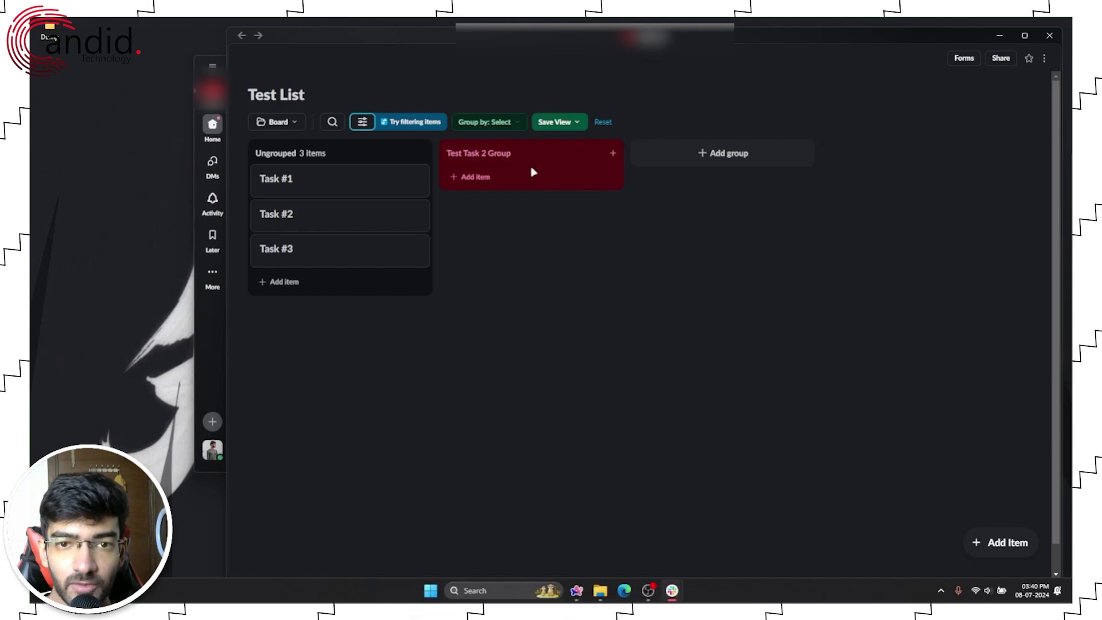
Change the colour of the Test Task 2 Group to Grass
click(575, 156)
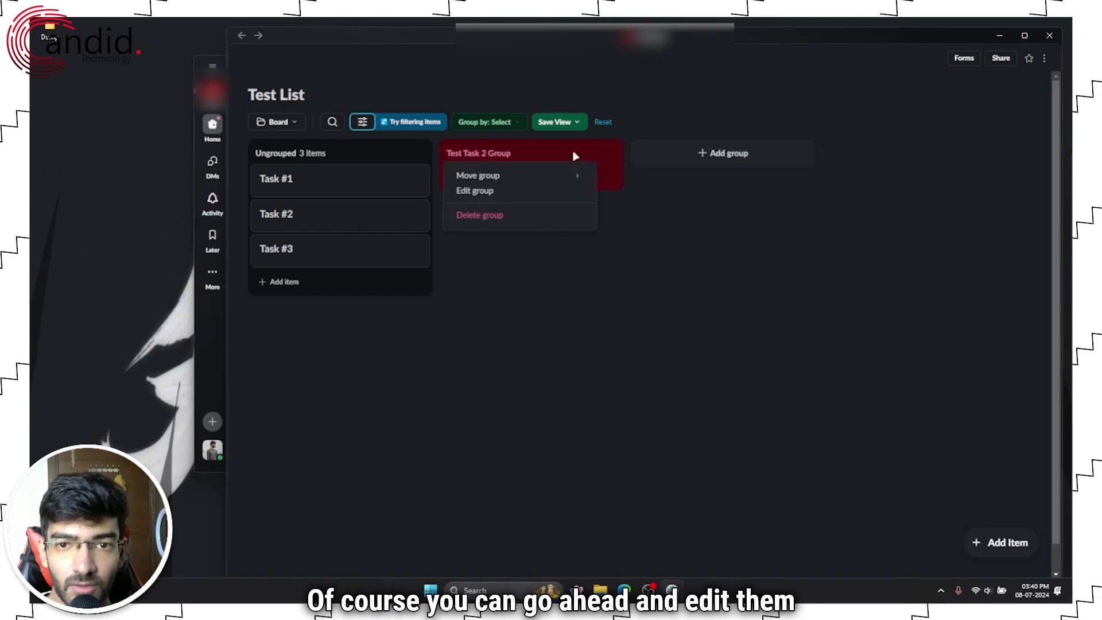
click(528, 194)
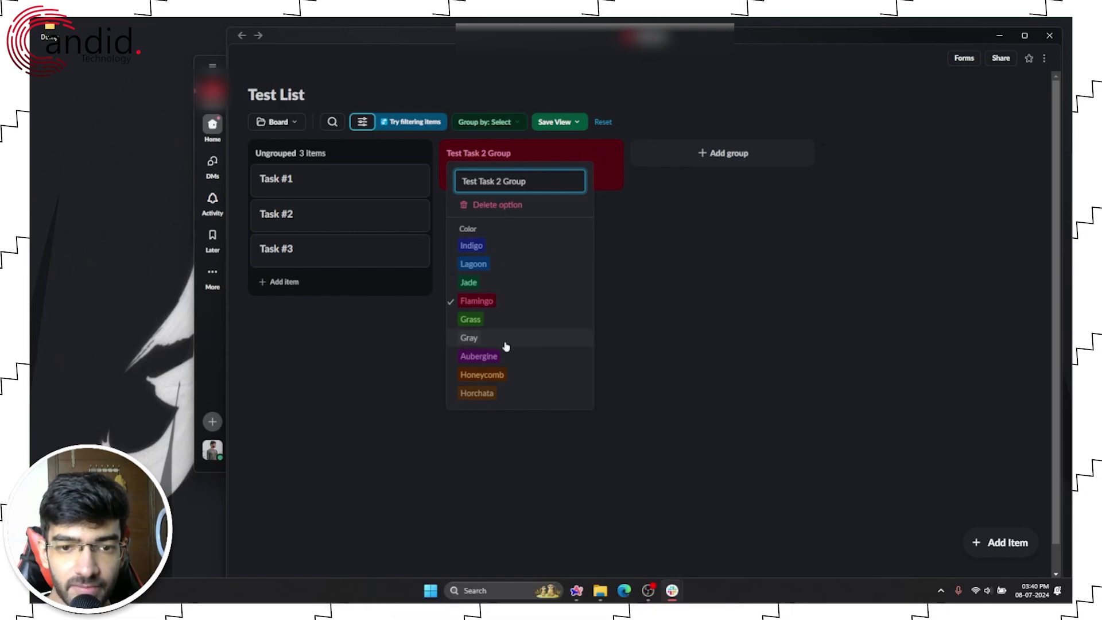
key(Escape)
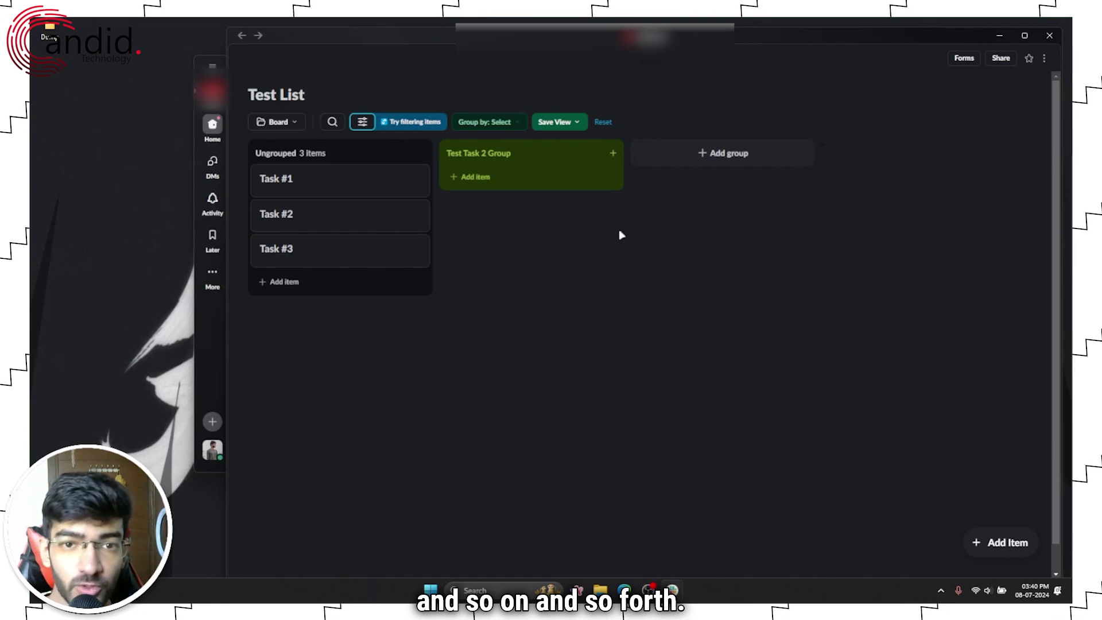
Add another view to the list using the Table layout
click(360, 123)
click(273, 123)
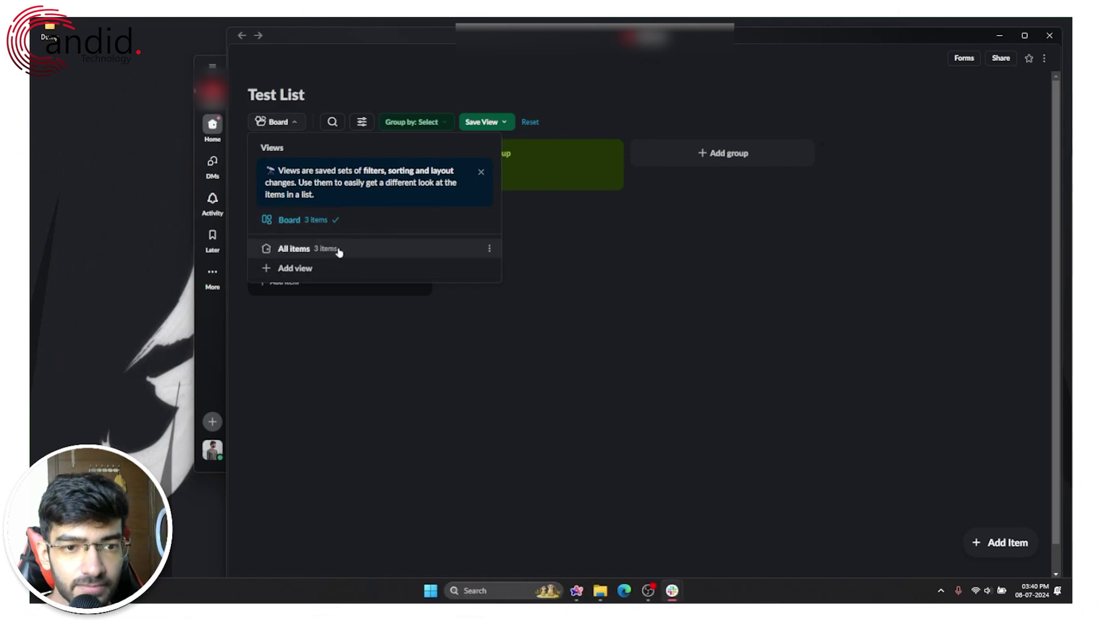
click(322, 268)
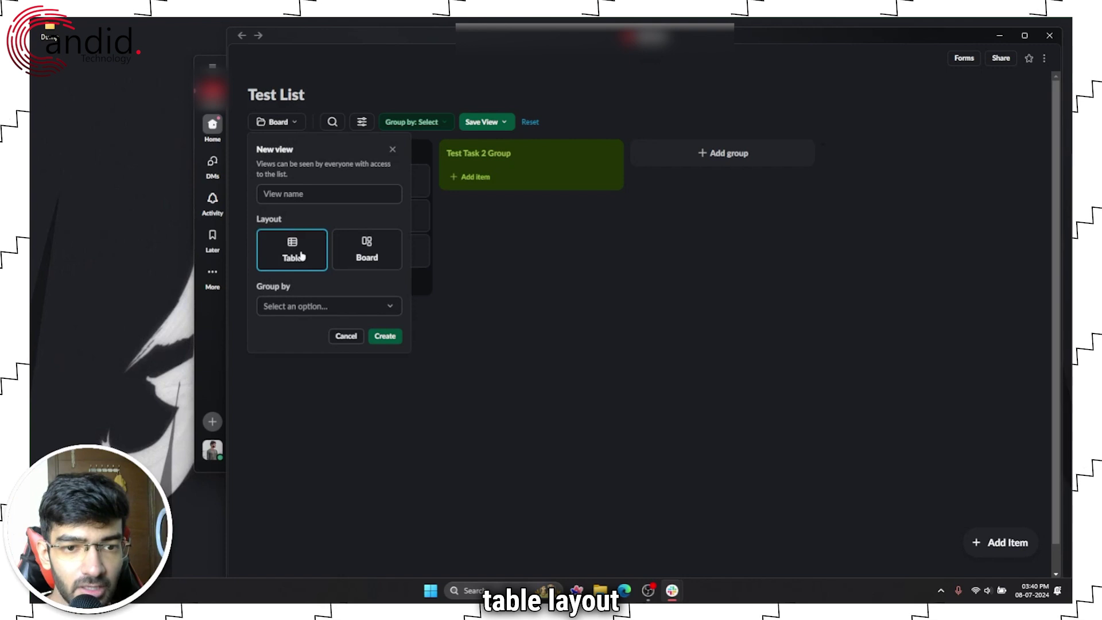
click(383, 337)
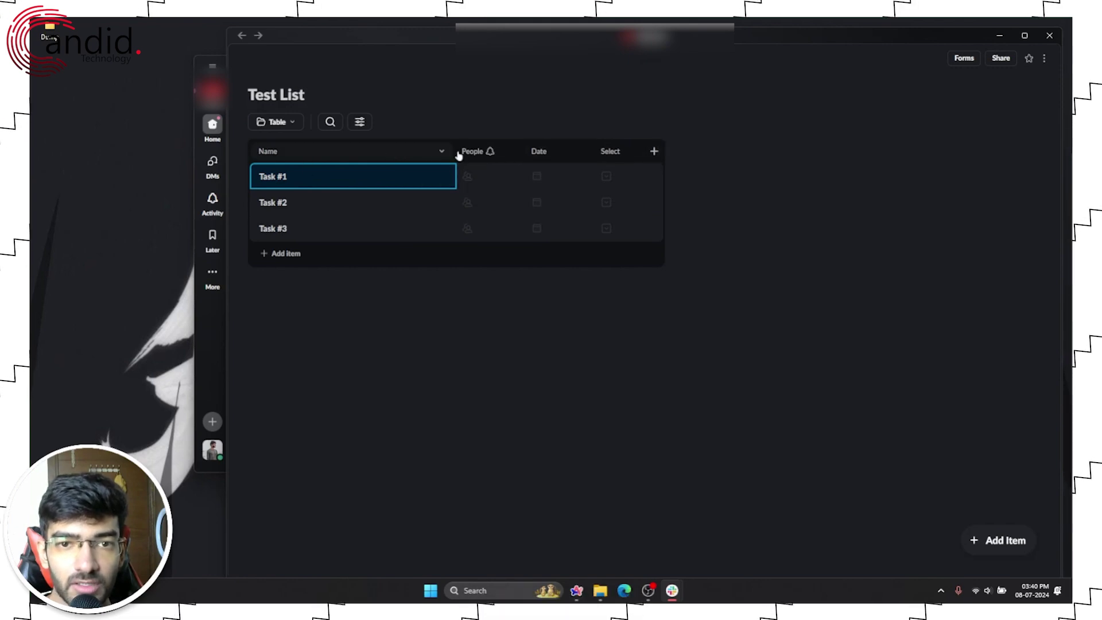
Assign Task #1 to yourself in the People column and widen that column to fit the full name
click(486, 180)
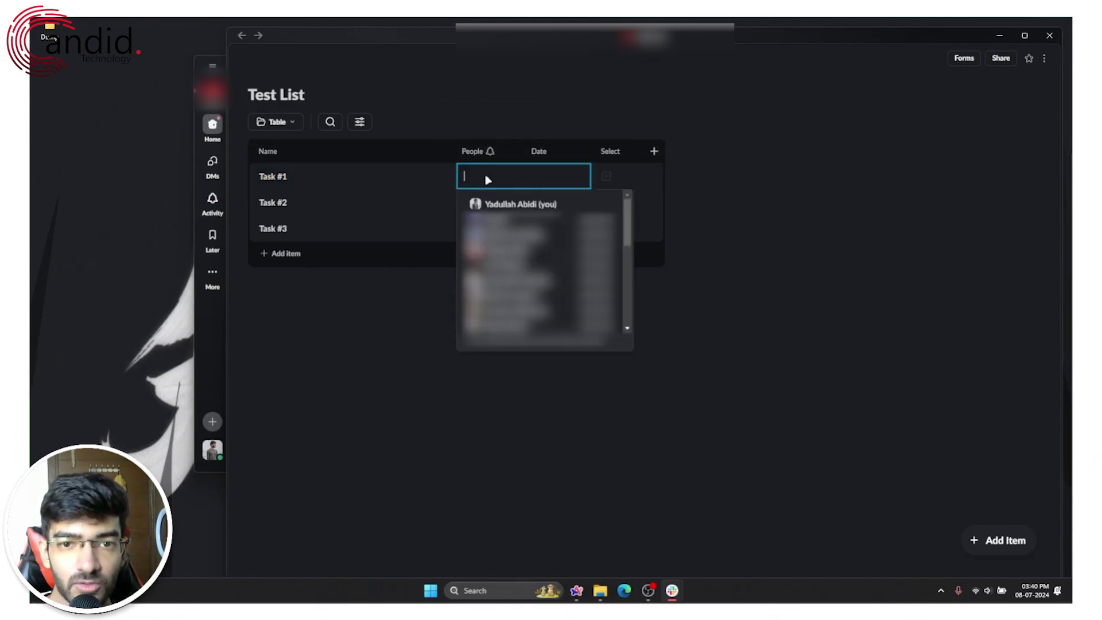
click(504, 205)
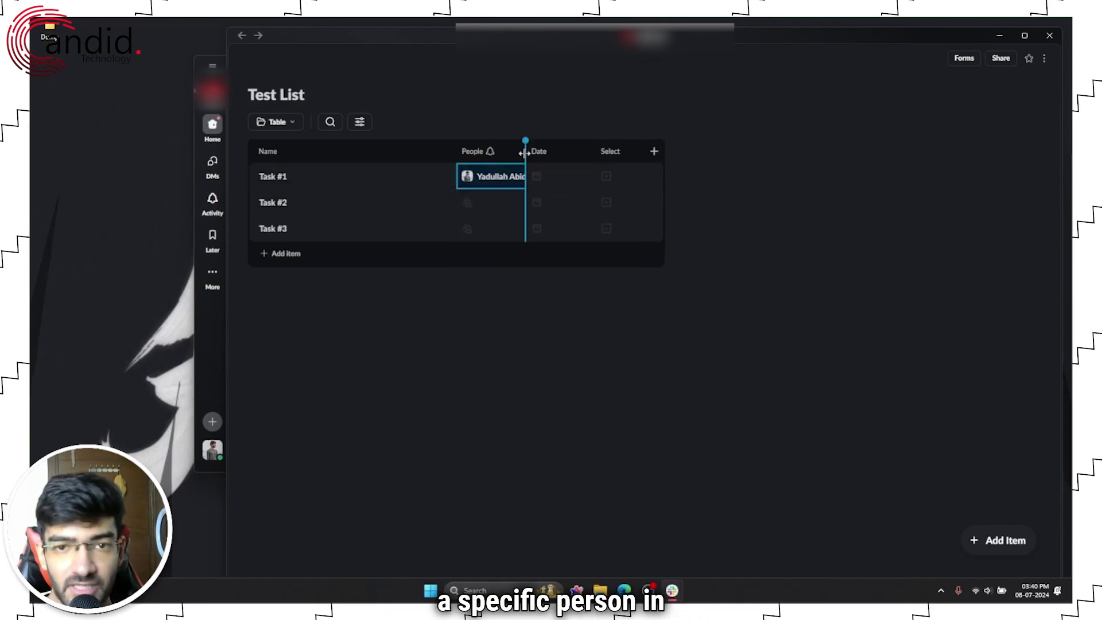
drag(552, 152, 570, 143)
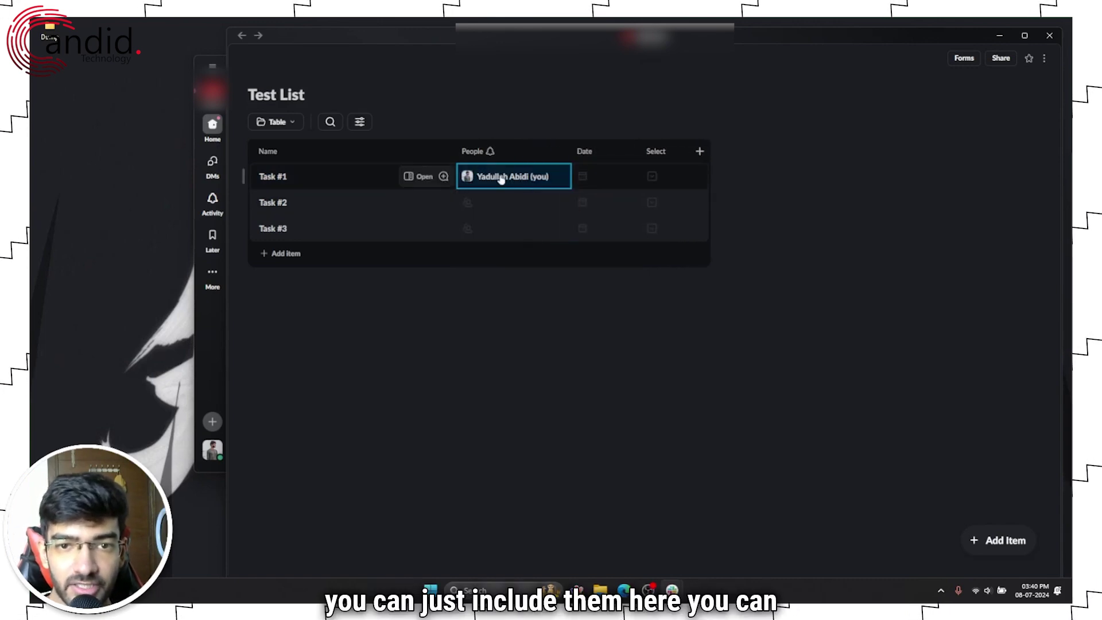
Set the date of Task #1 to July 13, 2024
click(597, 151)
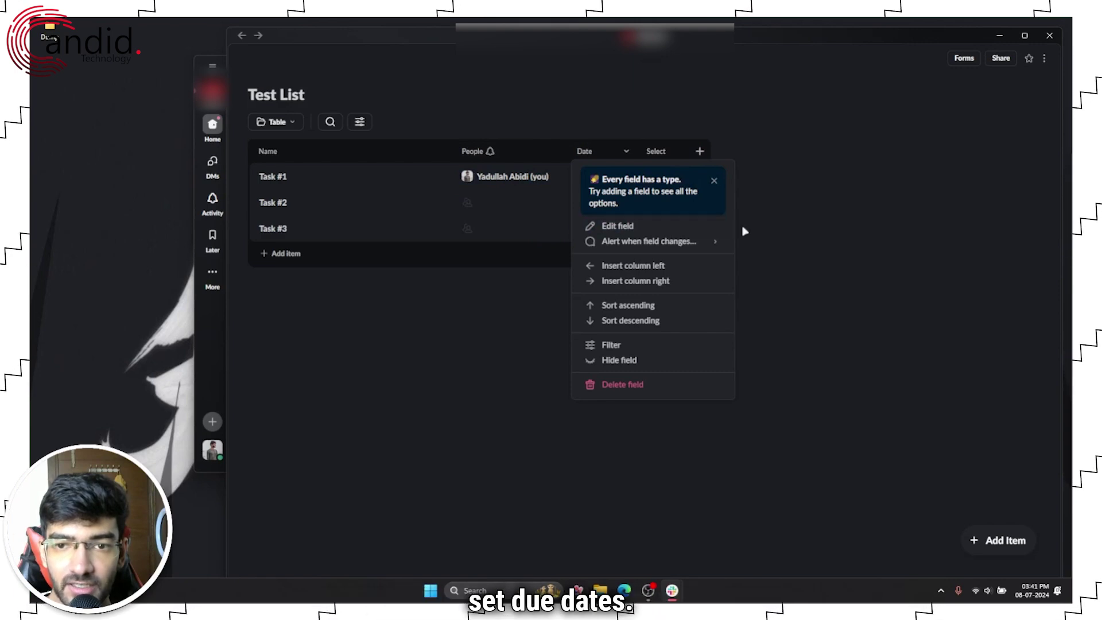
click(848, 228)
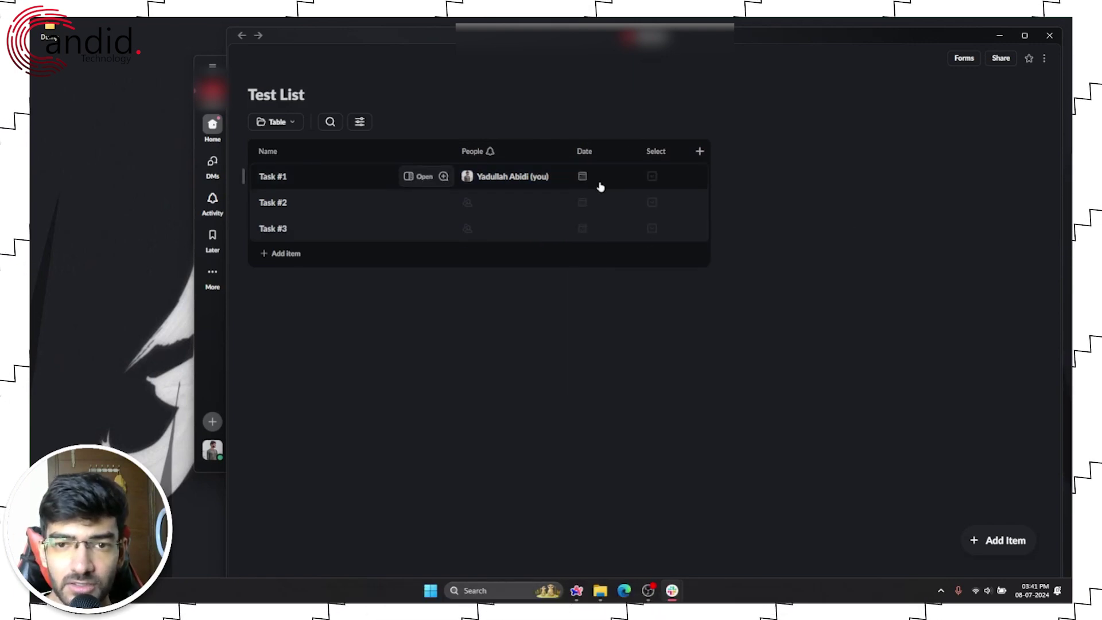
click(597, 179)
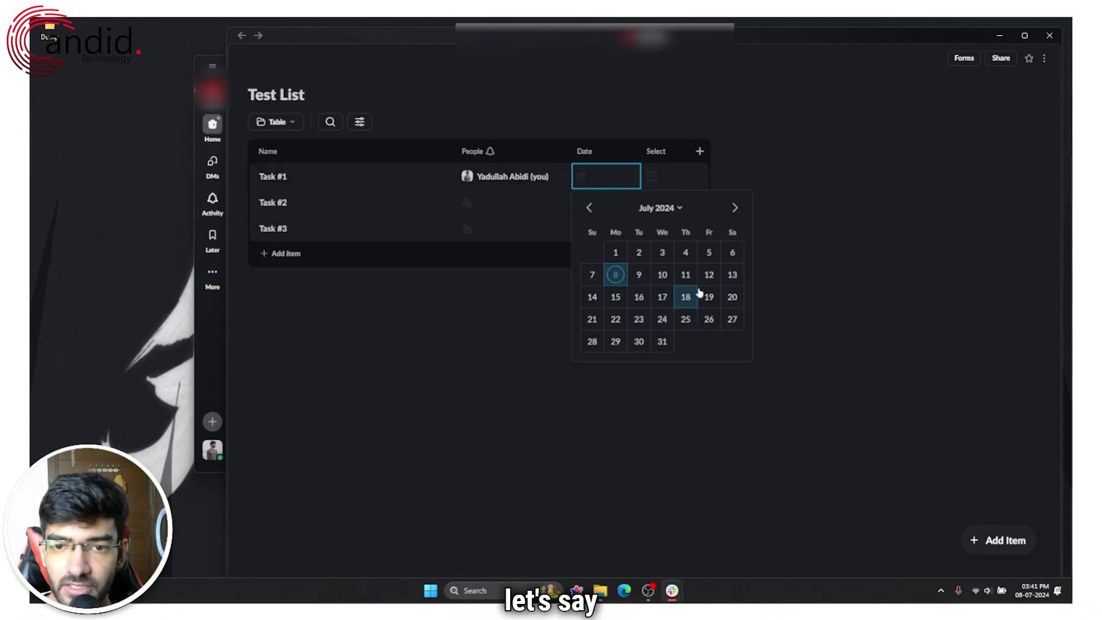
click(732, 275)
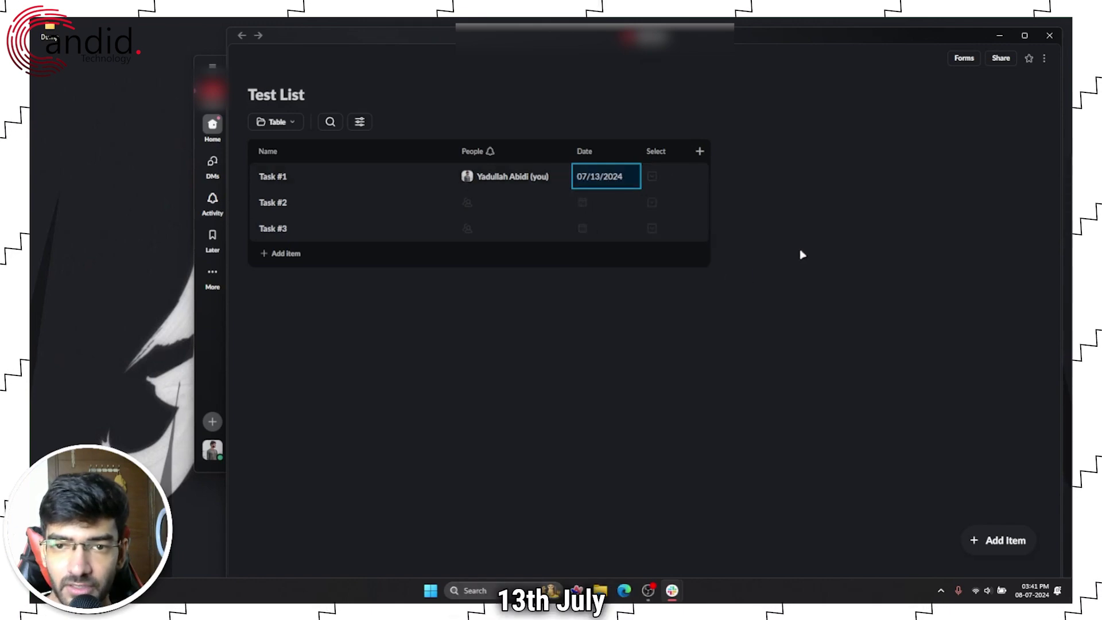
Set the Select field of Task #1 to Test Task 2 Group
click(674, 182)
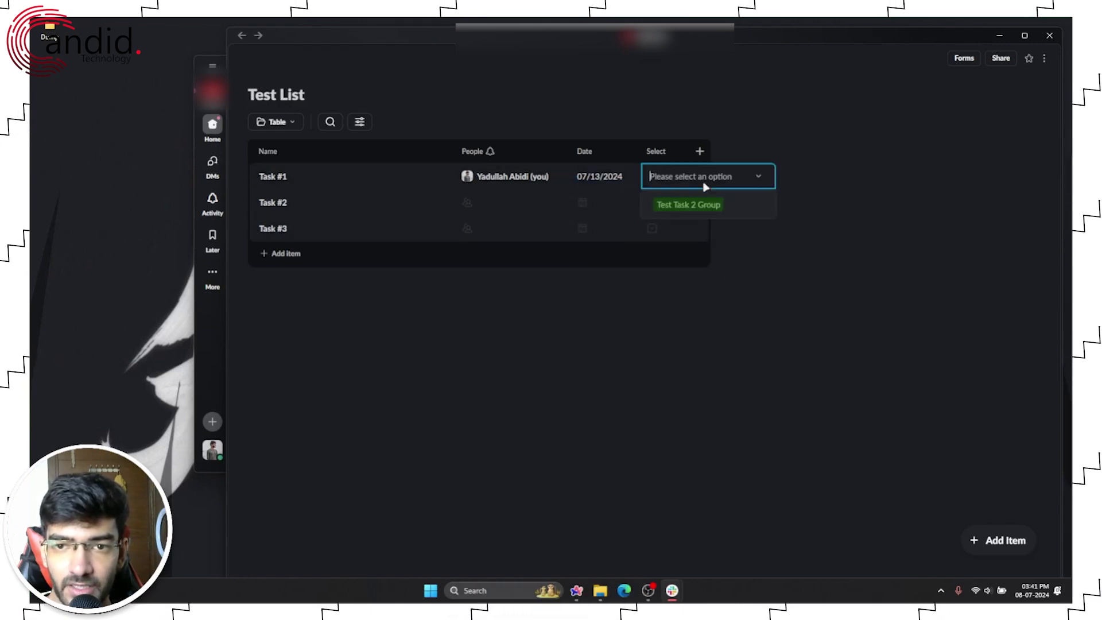
click(744, 213)
click(670, 177)
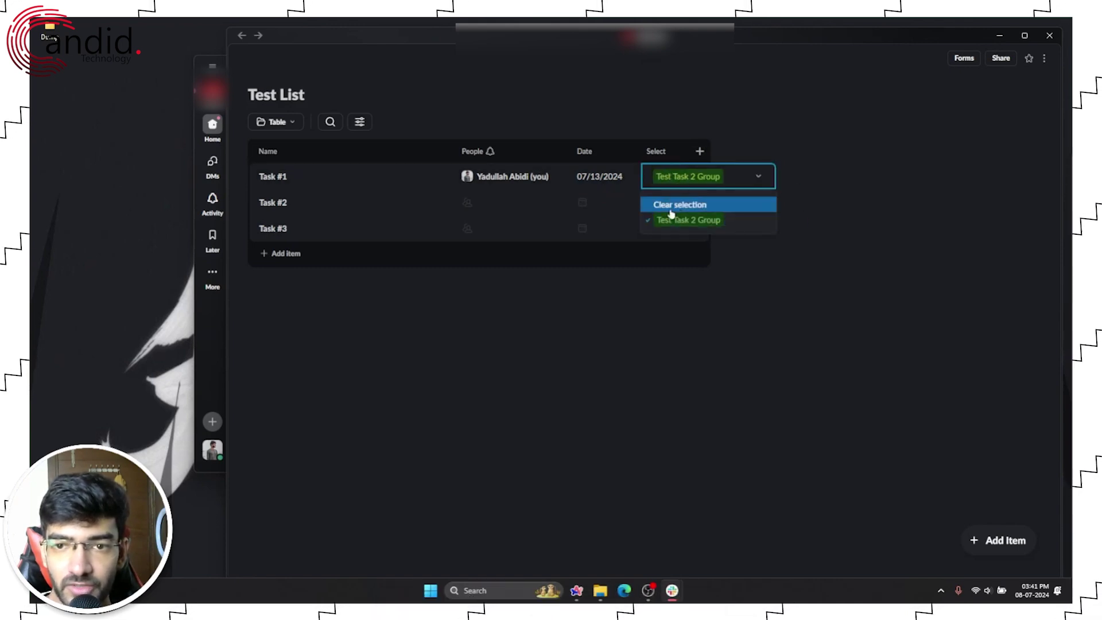
click(715, 223)
click(698, 178)
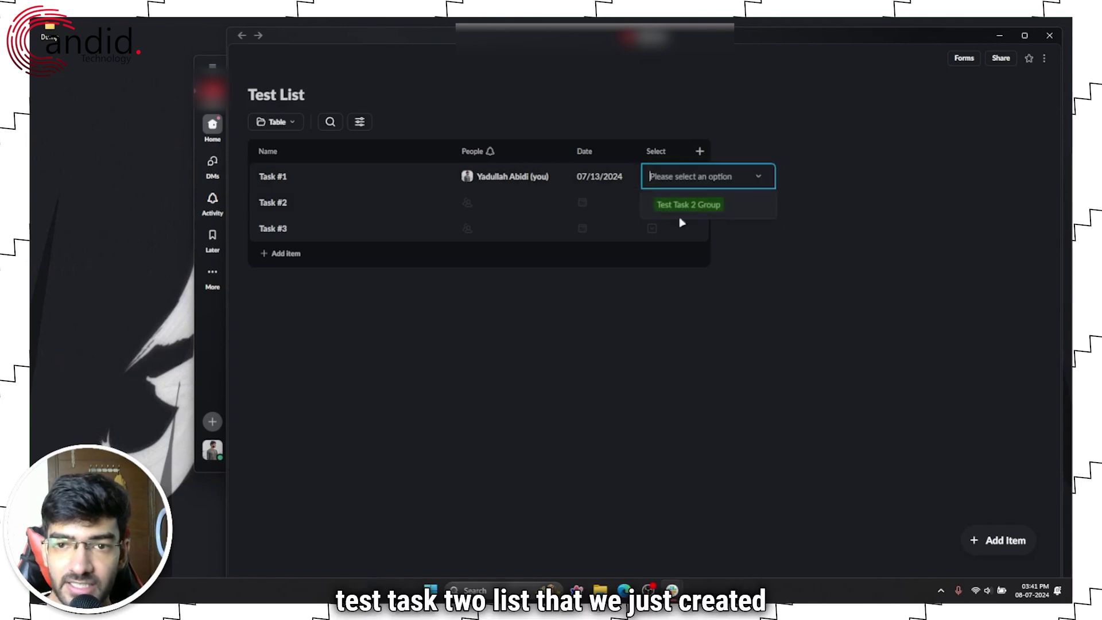
click(746, 210)
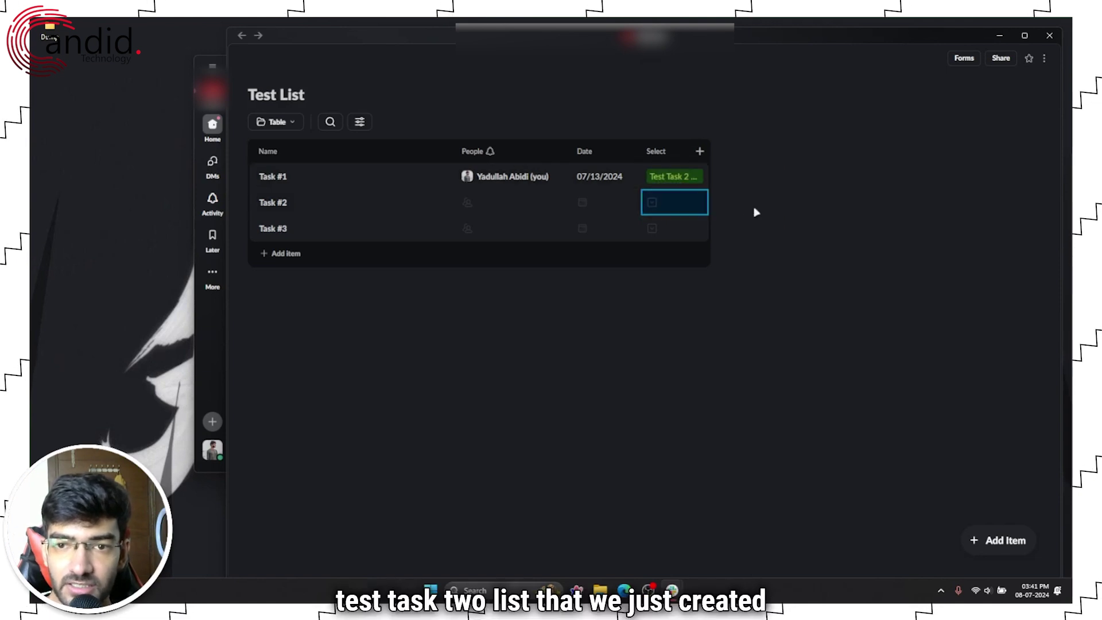
Add a Created by field named "This is a new field" to the table and widen its column
click(699, 151)
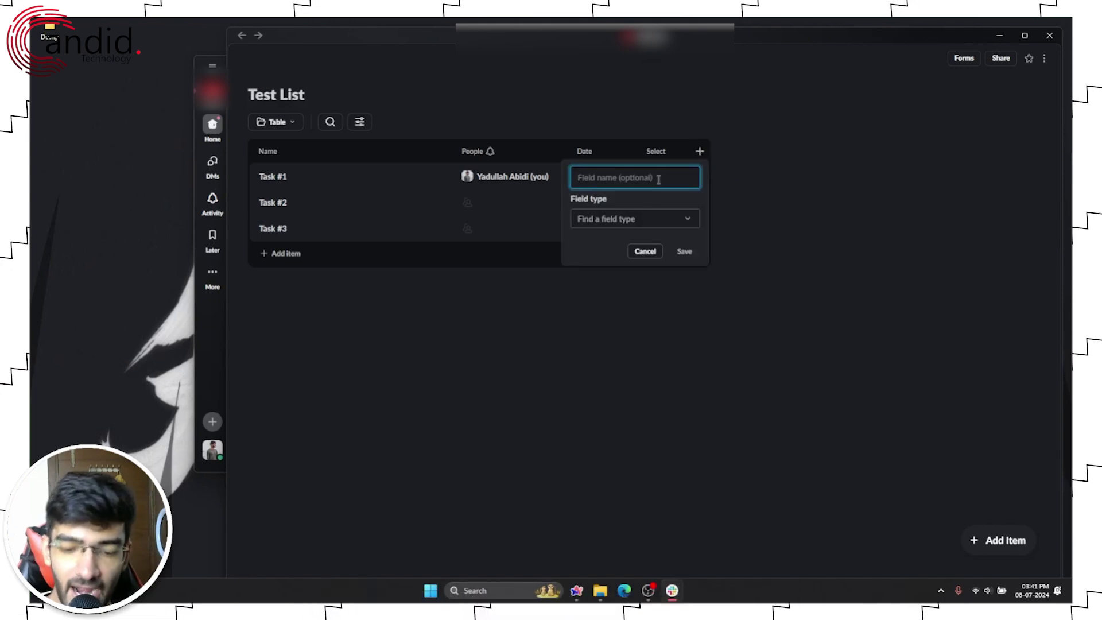
text(T)
key(BackSpace)
text(Th)
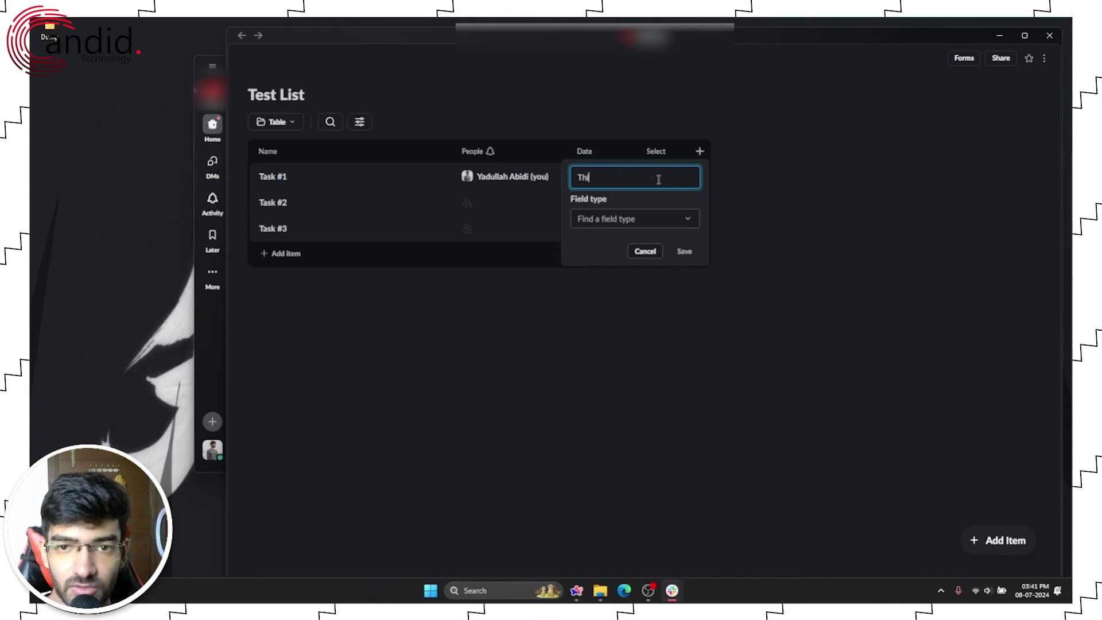
text(is is a new field)
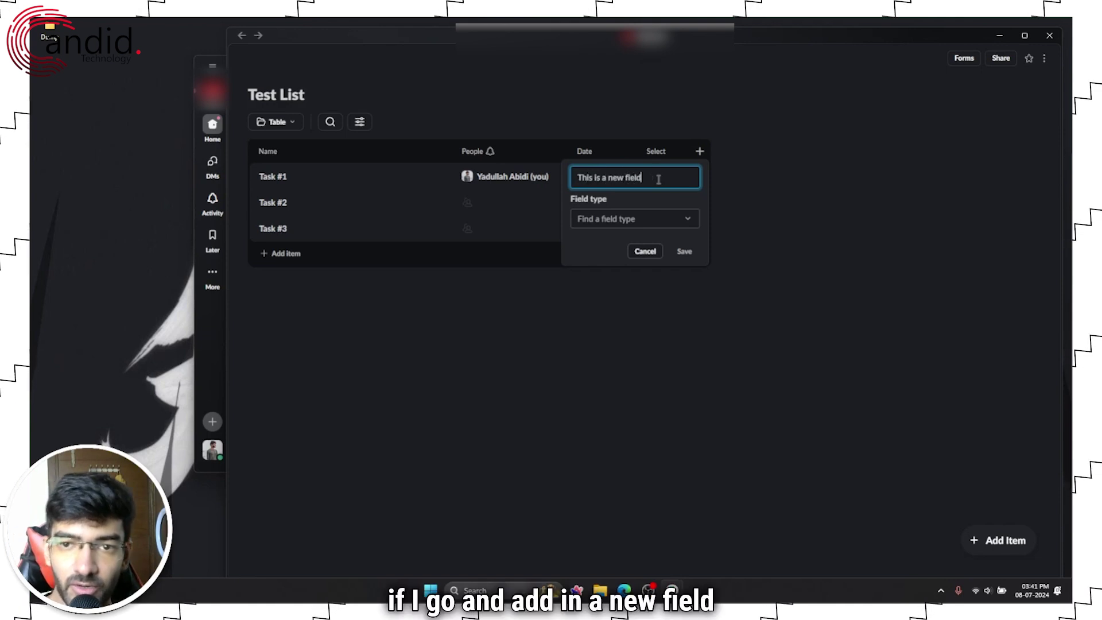
click(662, 218)
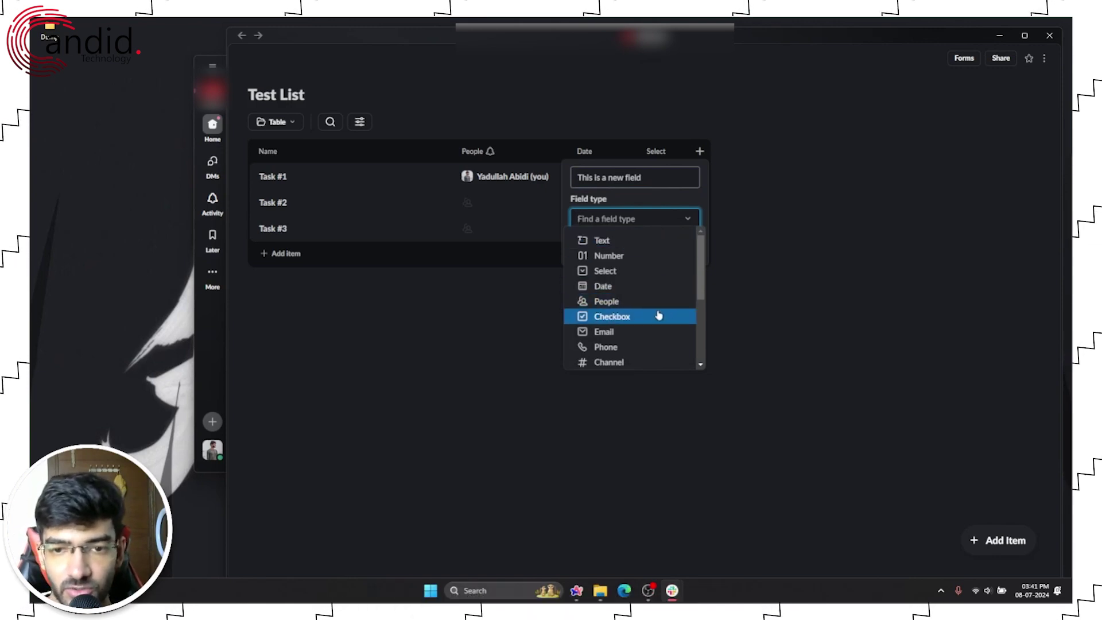
scroll(642, 298, down, 1)
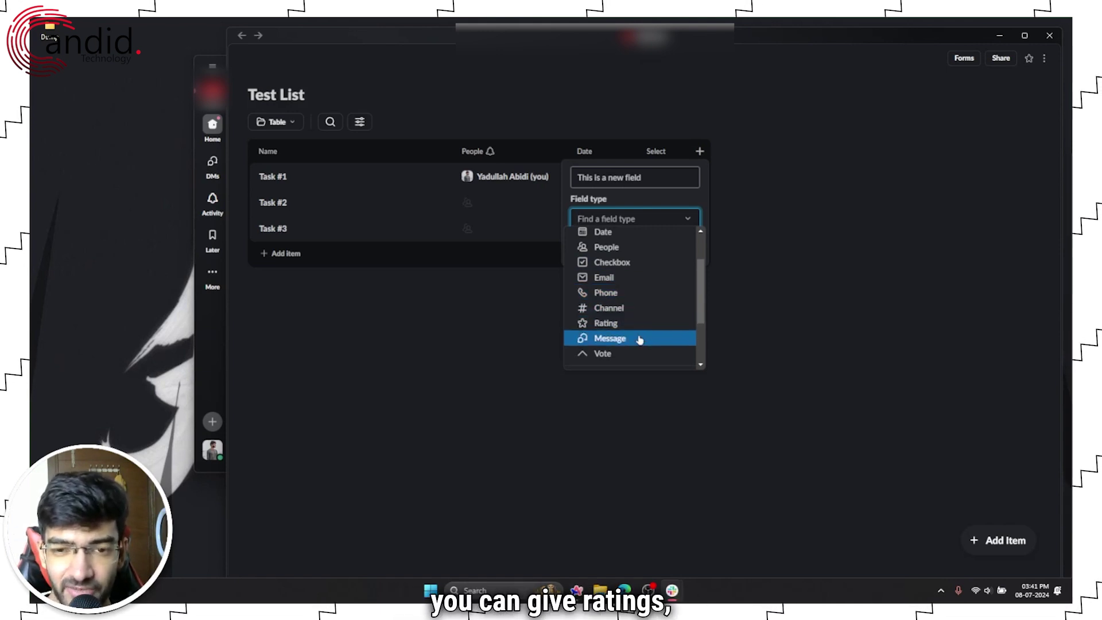
scroll(641, 339, down, 2)
scroll(646, 301, down, 1)
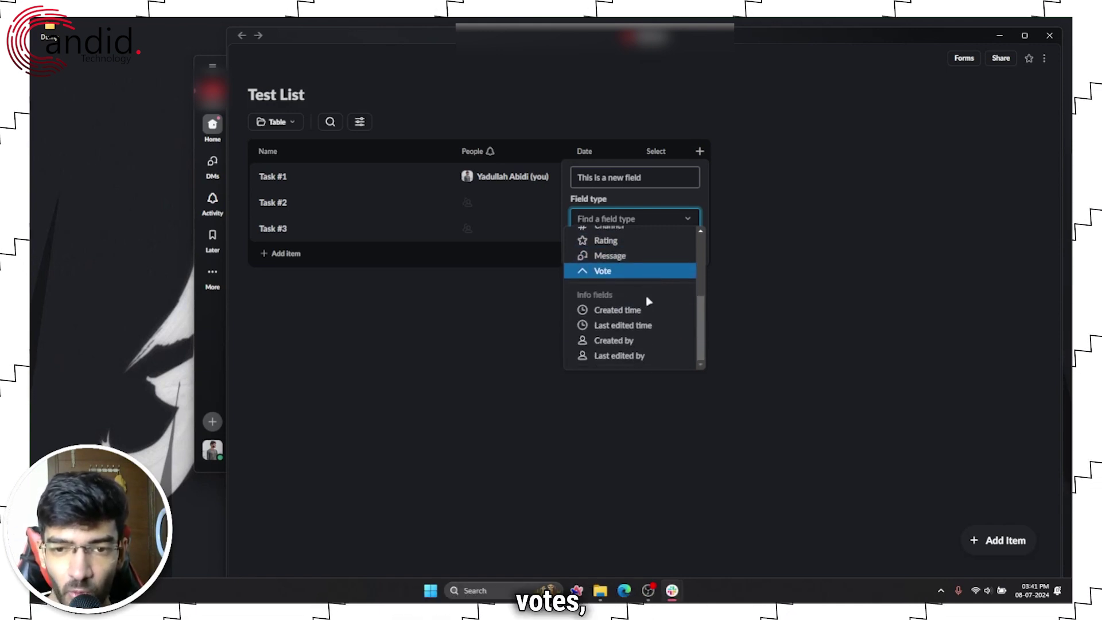
click(659, 341)
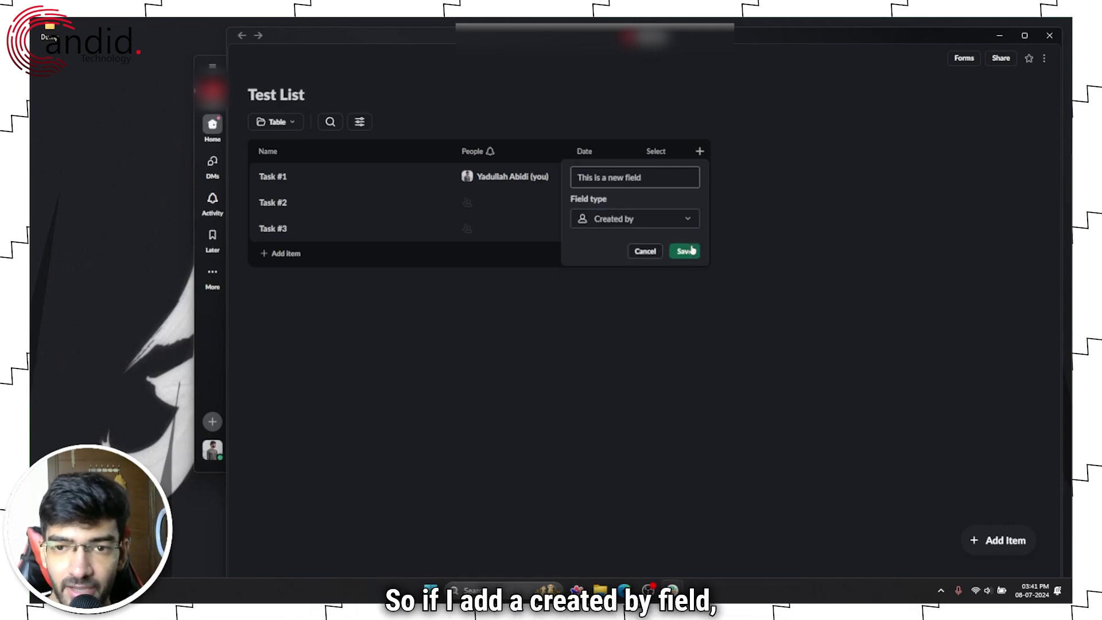
click(686, 252)
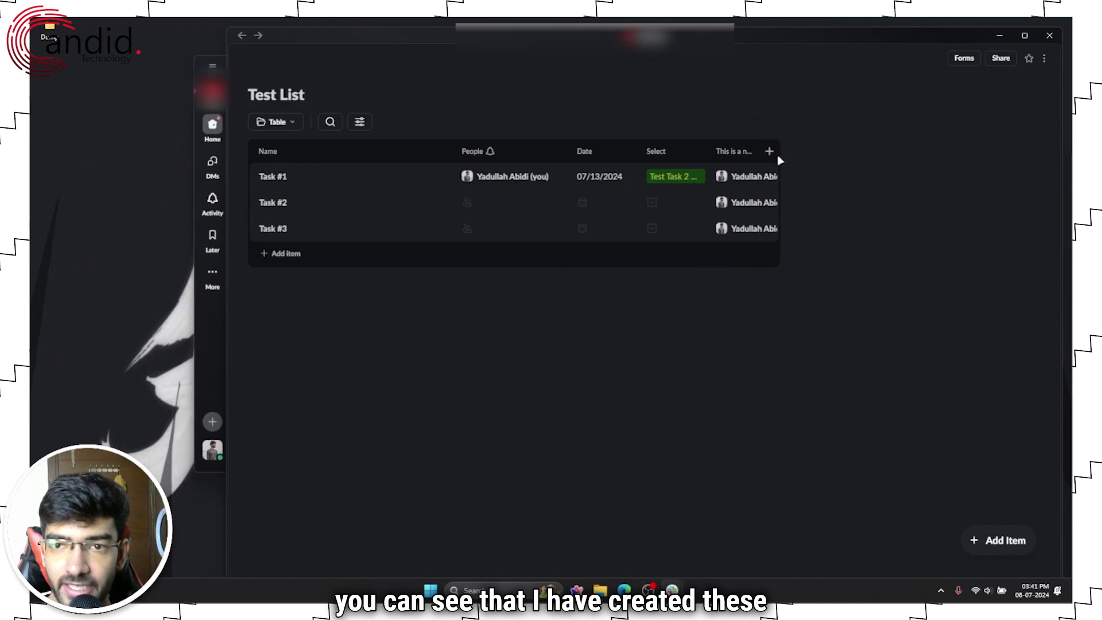
drag(778, 170, 852, 170)
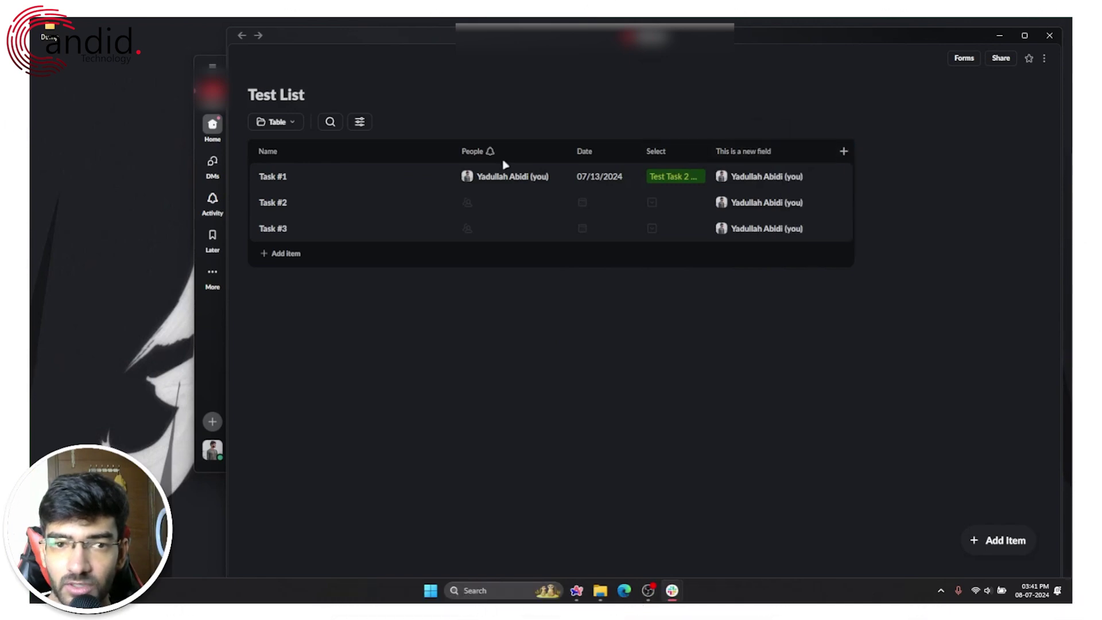
Open "This is a new field" for editing and examine the field types it can be changed to
click(792, 159)
click(792, 227)
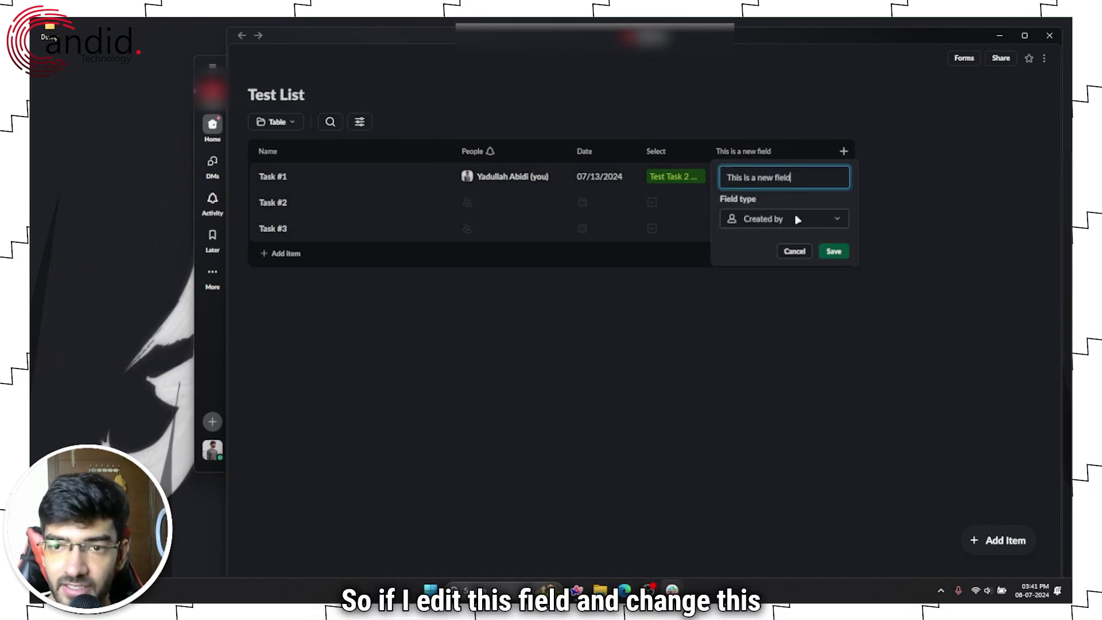
click(794, 219)
scroll(783, 352, down, 1)
scroll(783, 352, down, 1)
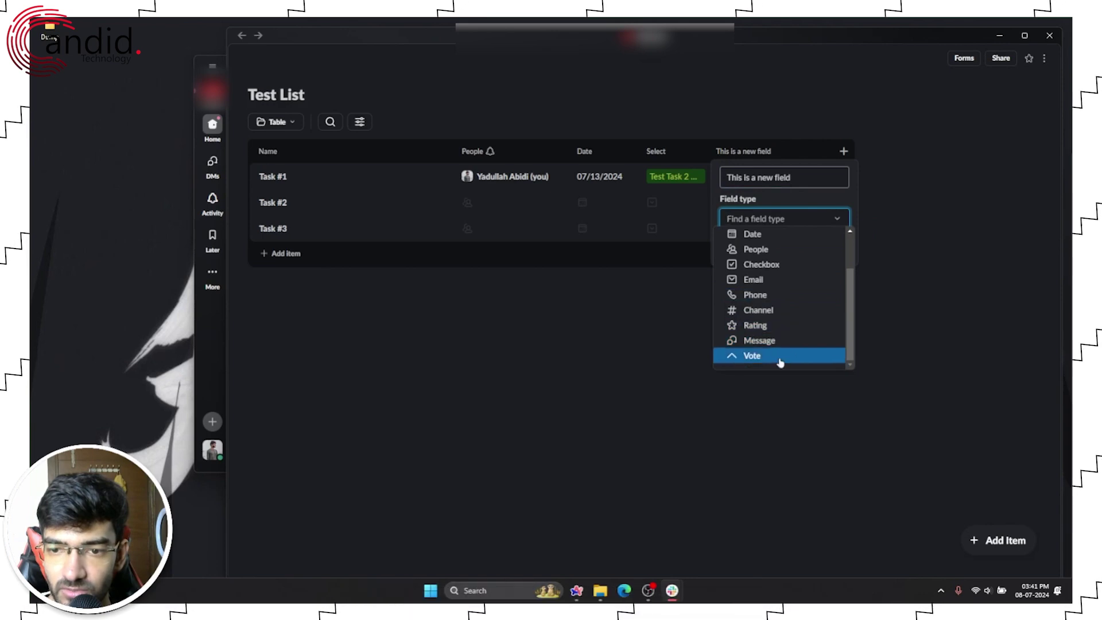
scroll(791, 313, up, 2)
scroll(791, 305, down, 1)
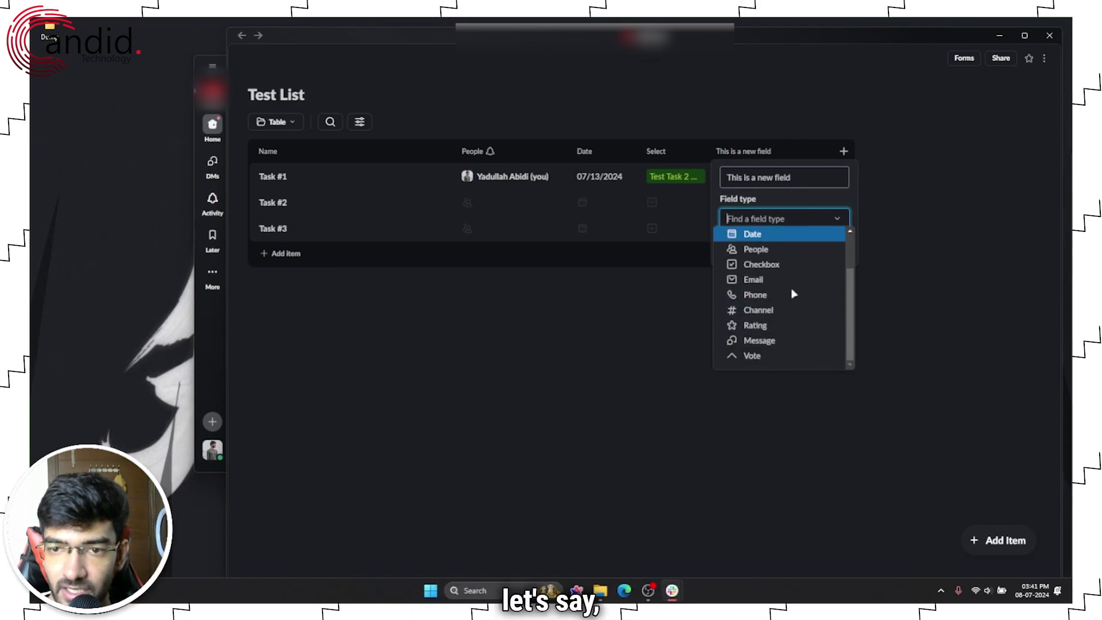
click(799, 190)
click(833, 250)
Add a field named "New" with the Created time type to the table
click(842, 151)
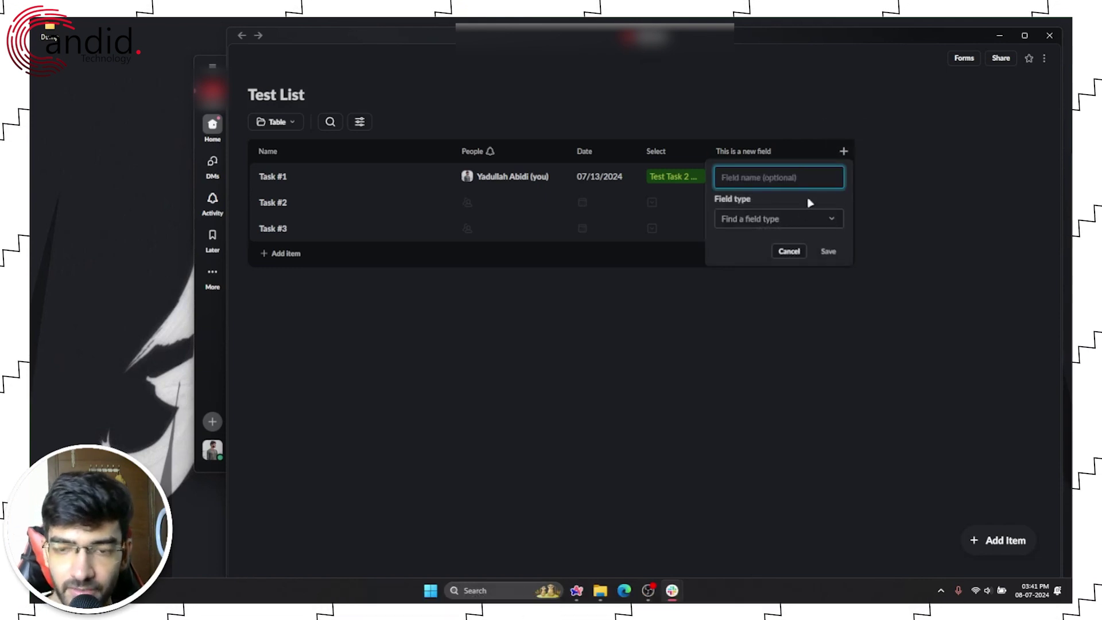
click(765, 224)
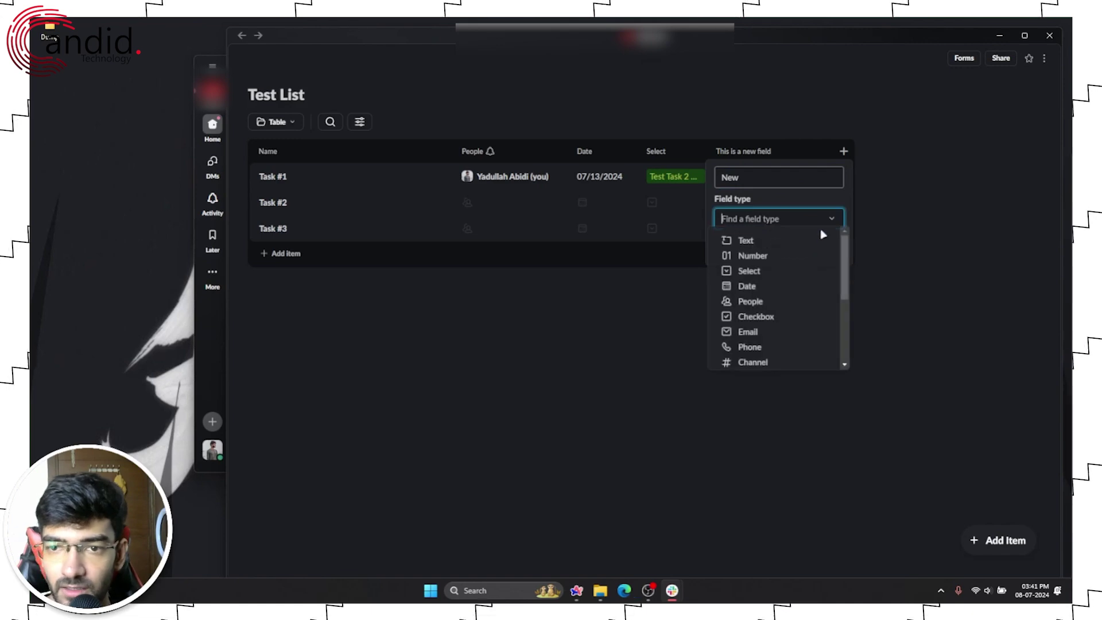
scroll(787, 347, down, 4)
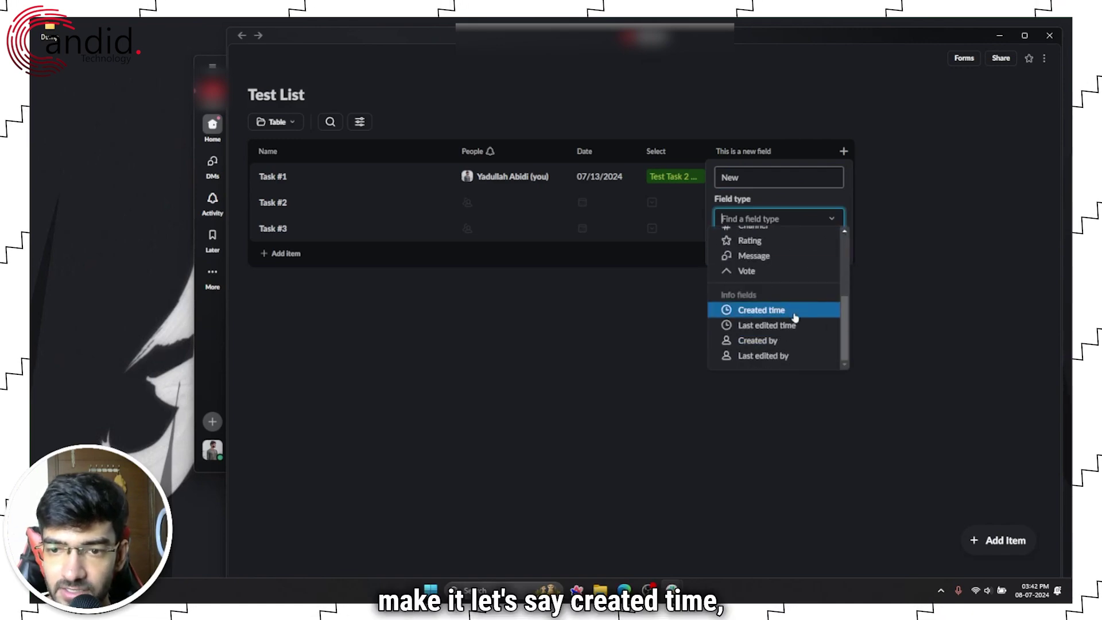
click(794, 316)
click(835, 250)
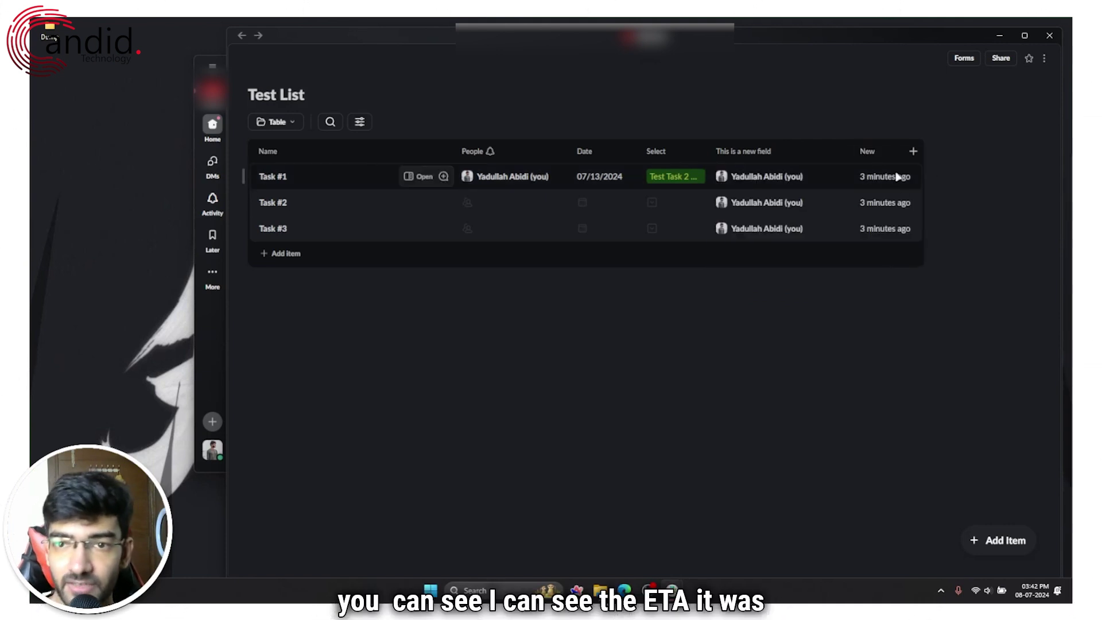
Allow multiple selections in the Select field, add the options Selection 2 and Selection 3, and save the field
click(681, 152)
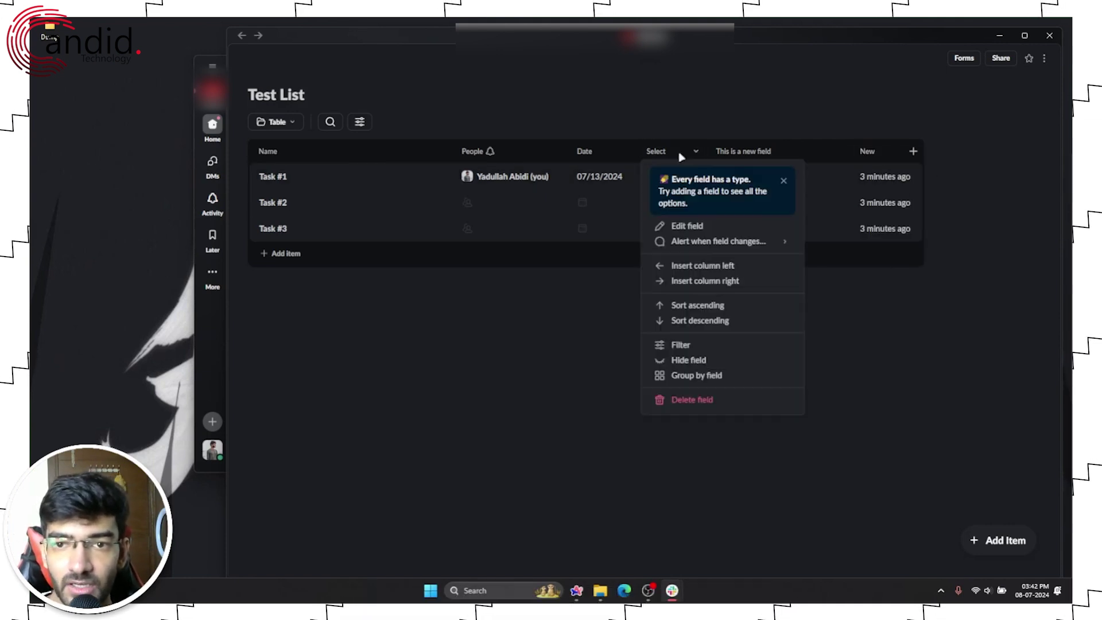
click(727, 227)
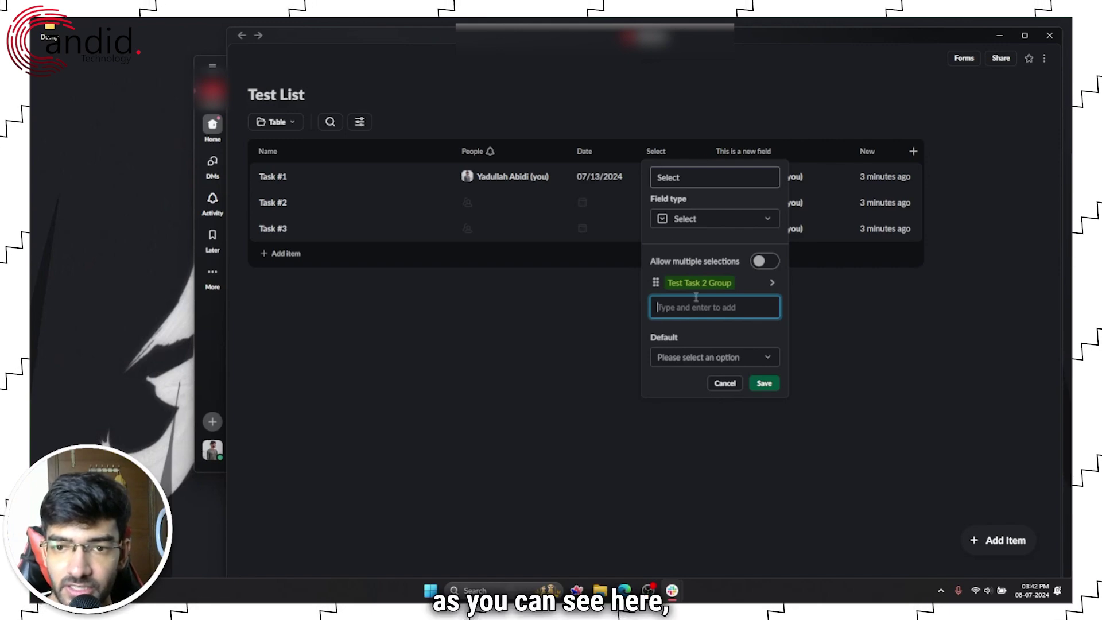
click(765, 261)
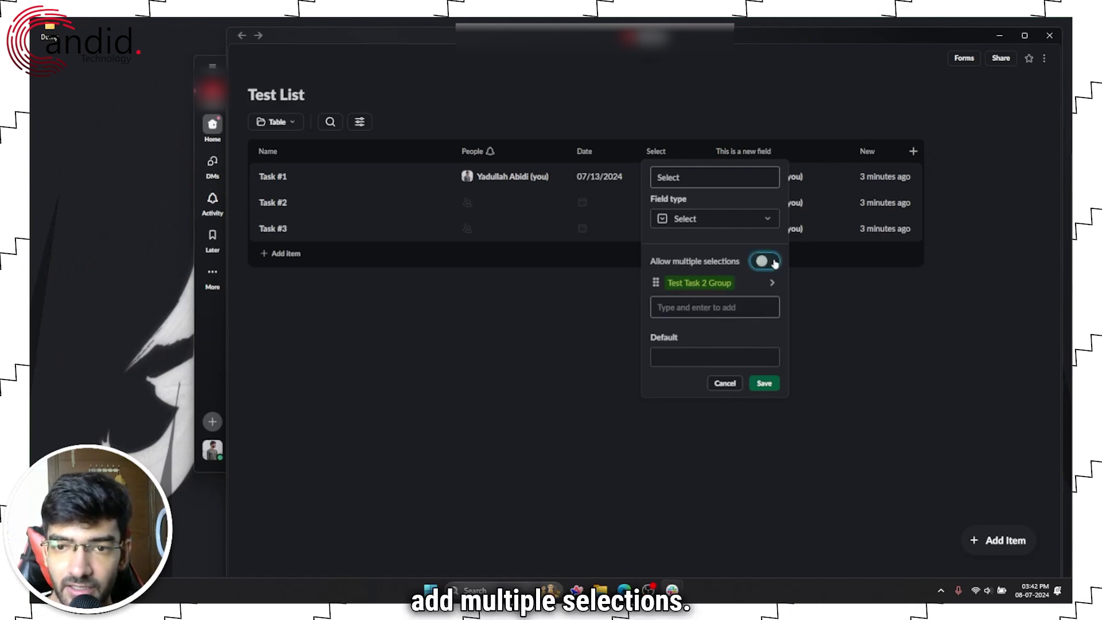
click(724, 308)
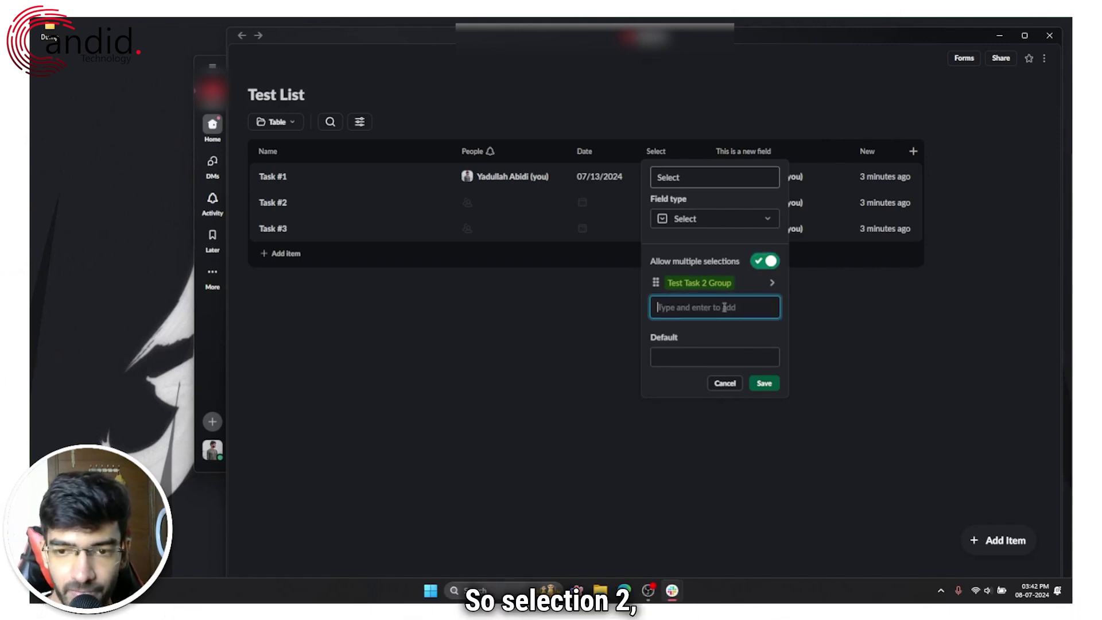
text(Sele)
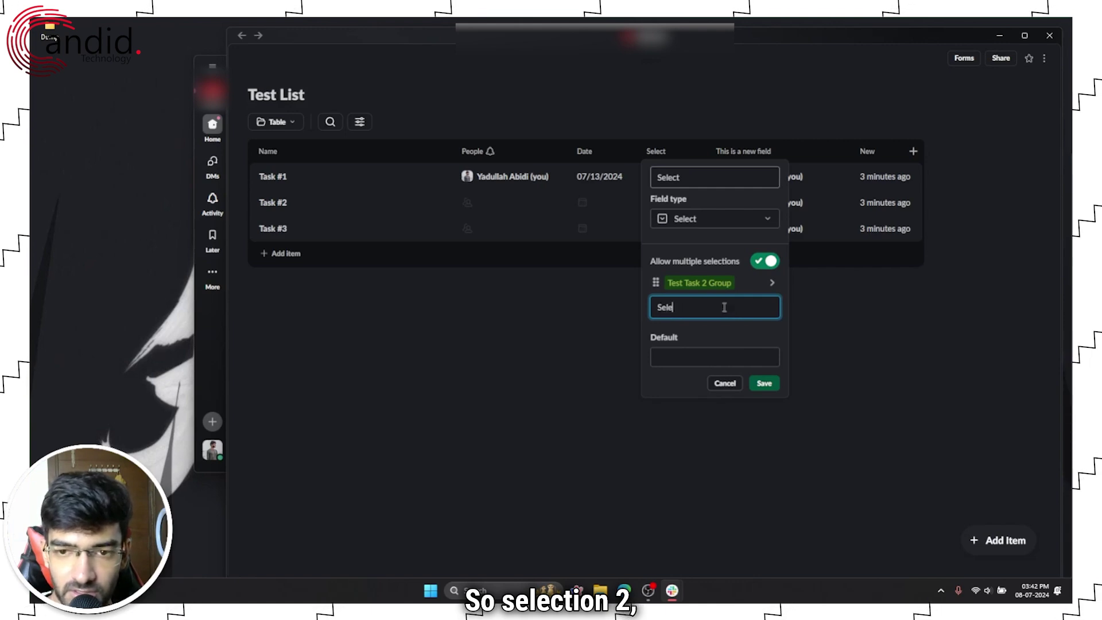
text(ction 2)
key(Return)
text(Sec)
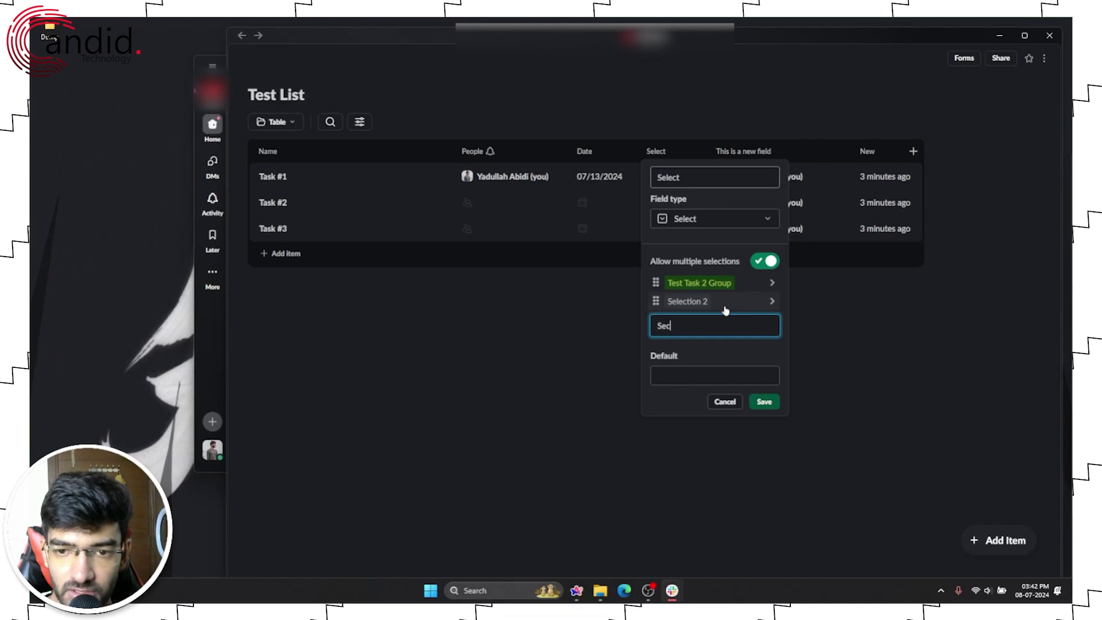
text(ection 3)
key(Return)
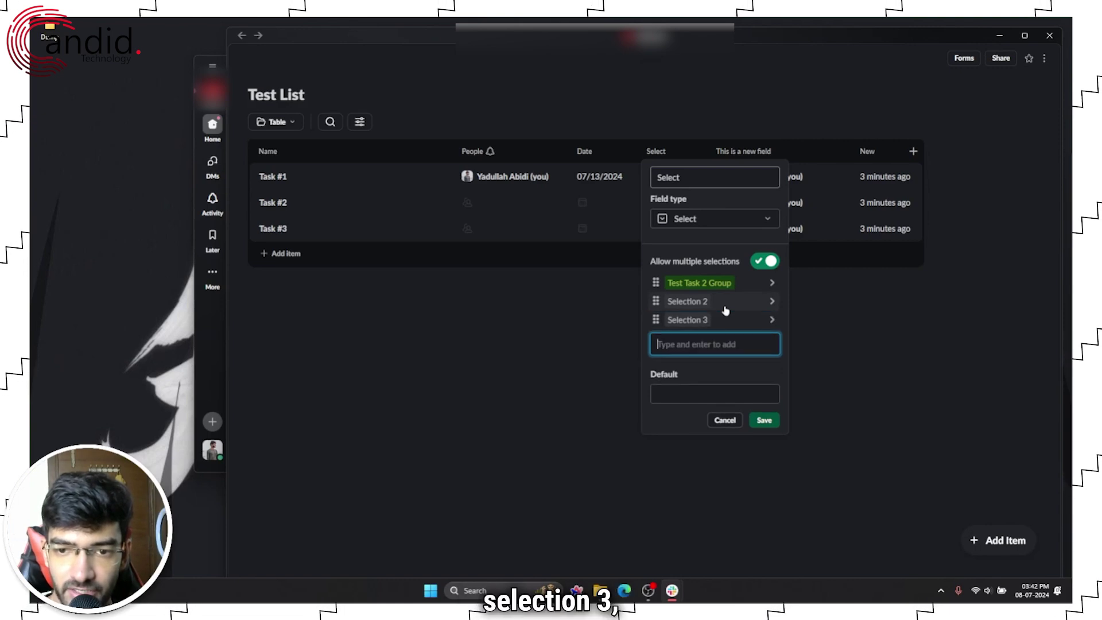
click(766, 420)
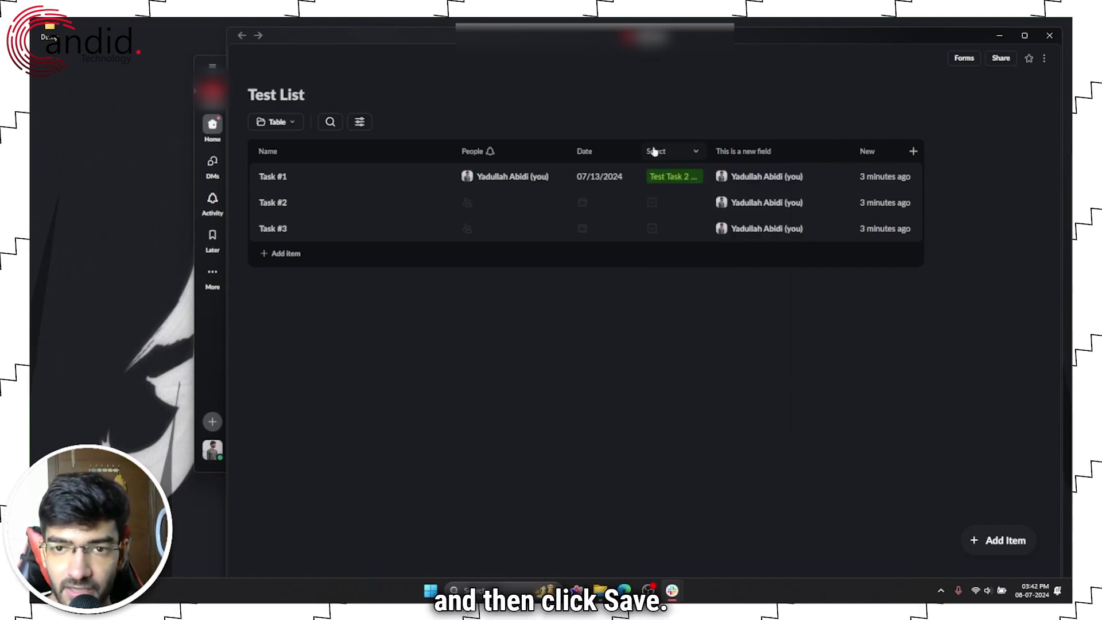
Add Selection 2 to Task #1's Select field and remove Test Task 2 Group from it
click(671, 176)
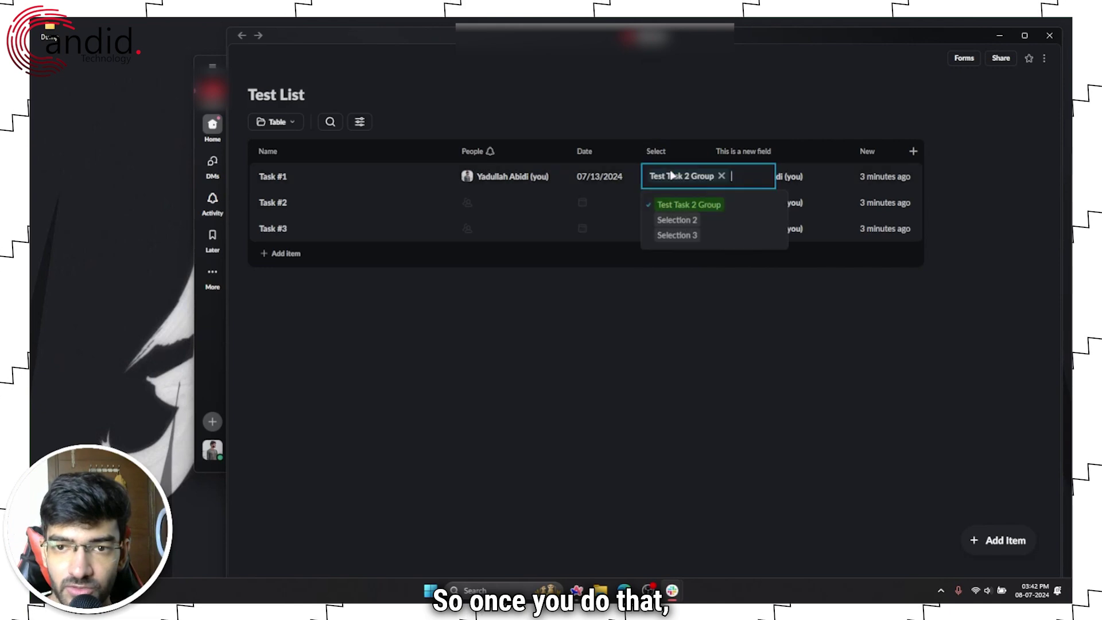
click(687, 220)
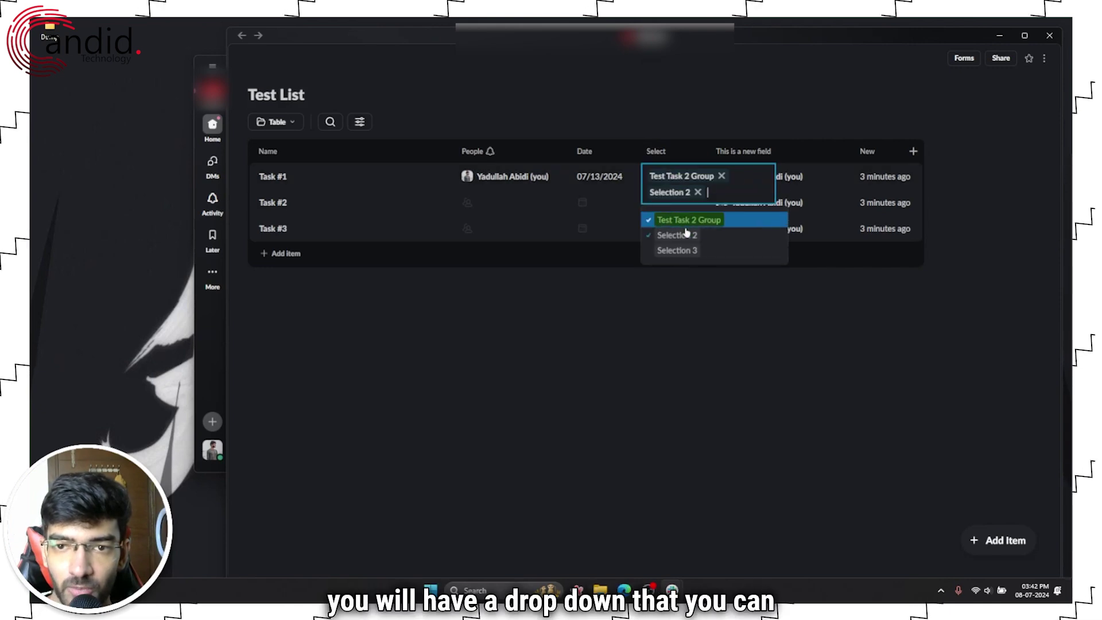
click(722, 176)
Edit the Select field to disallow multiple selections and make Selection 2 its default option
click(686, 151)
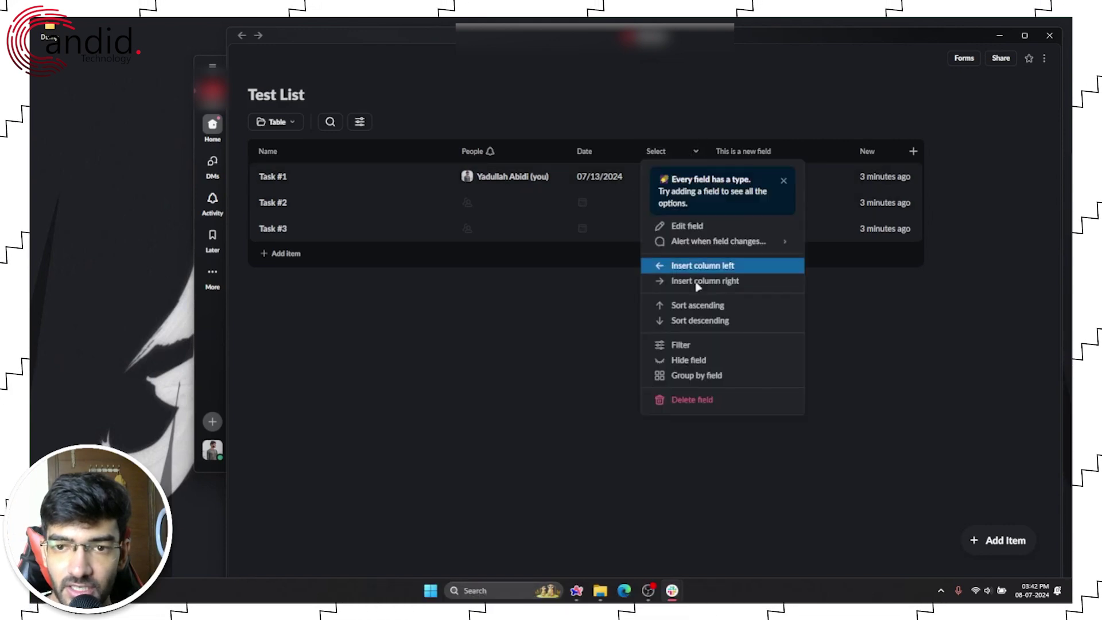
click(726, 231)
click(769, 262)
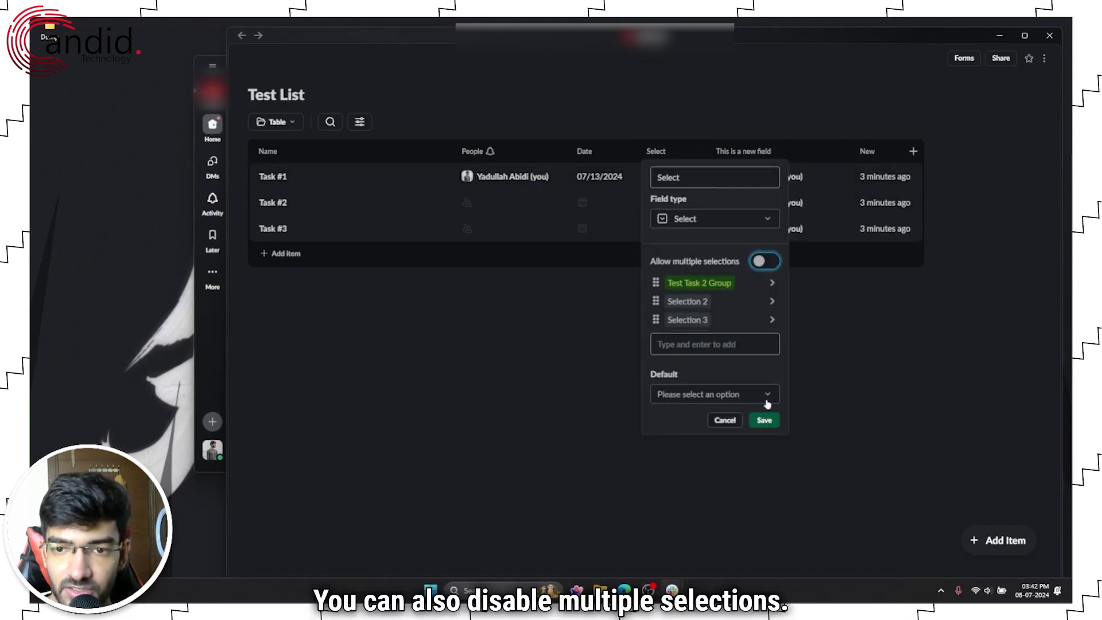
click(766, 393)
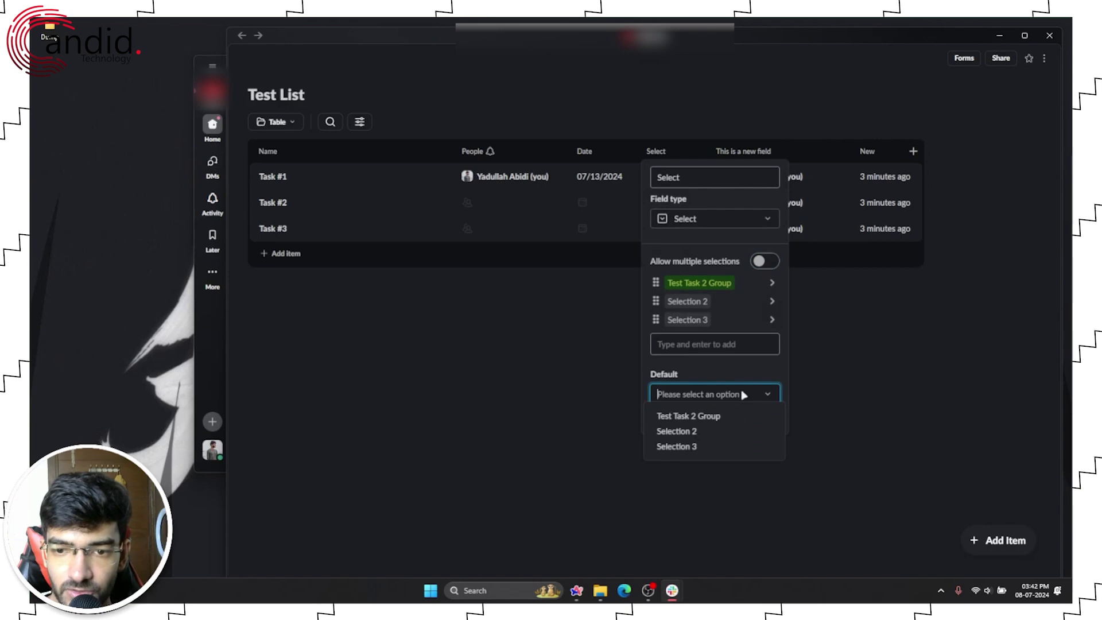
click(709, 431)
Add an option named Selection Default to the Select field
click(707, 343)
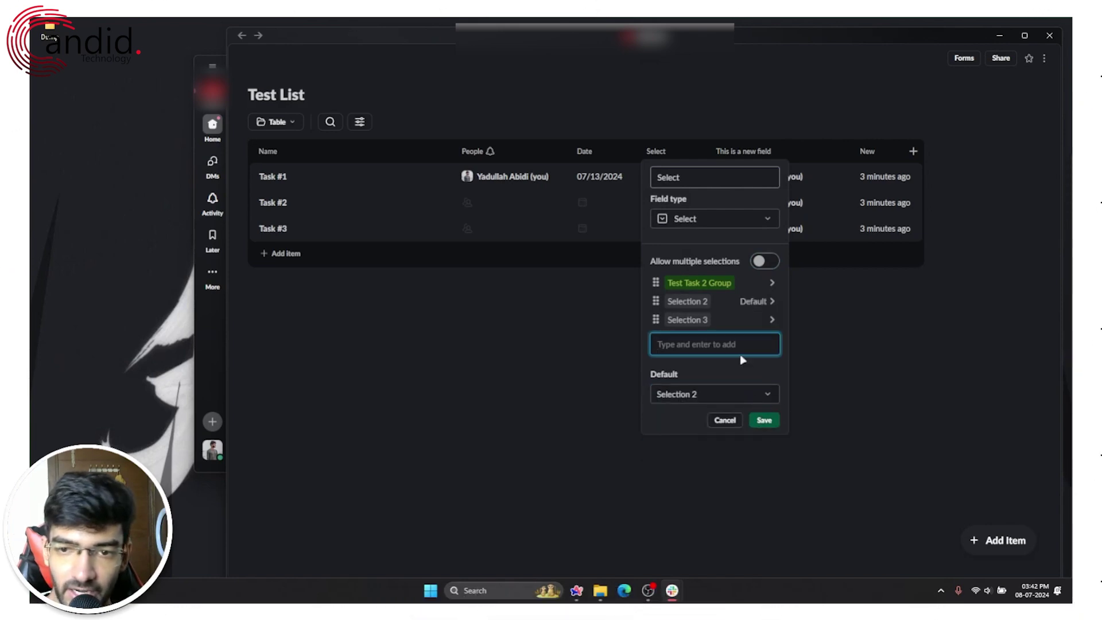
text(Selection)
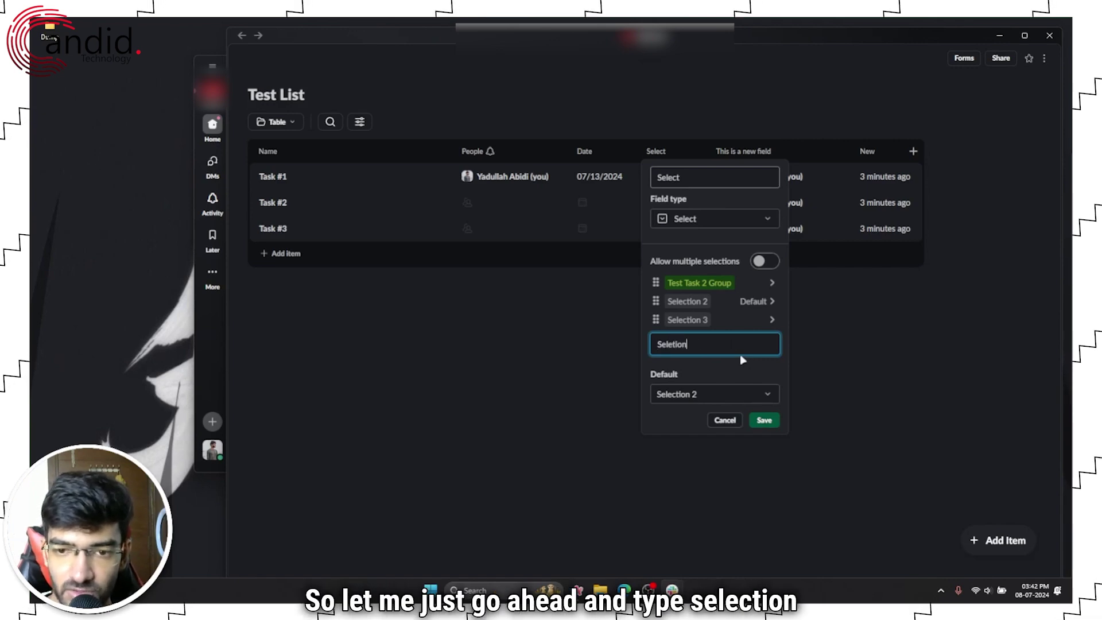
text( De)
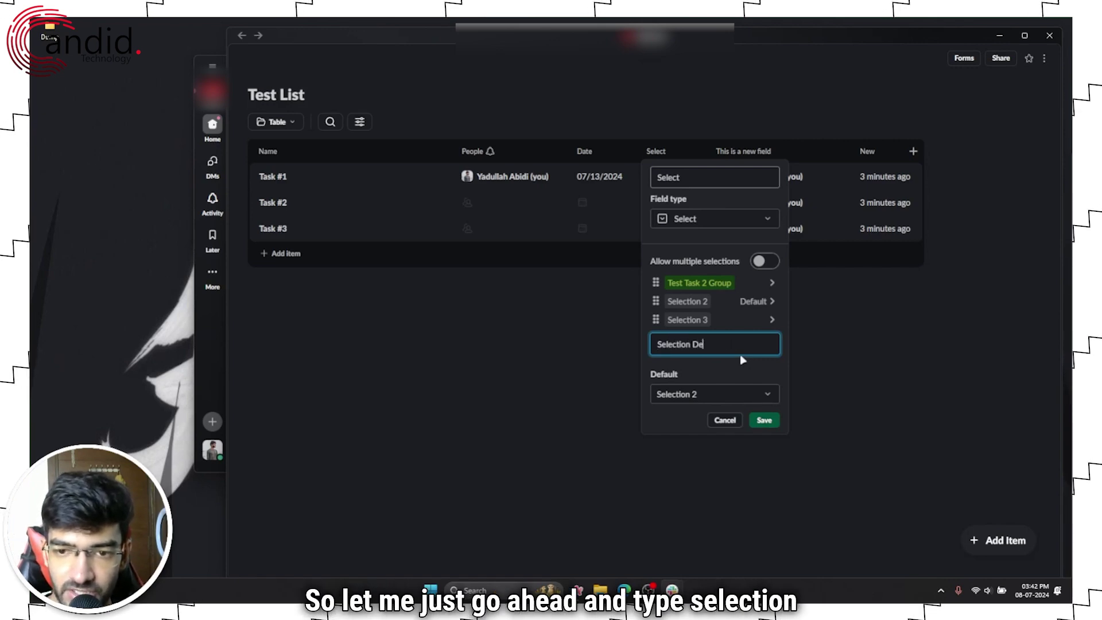
text(fault)
key(Return)
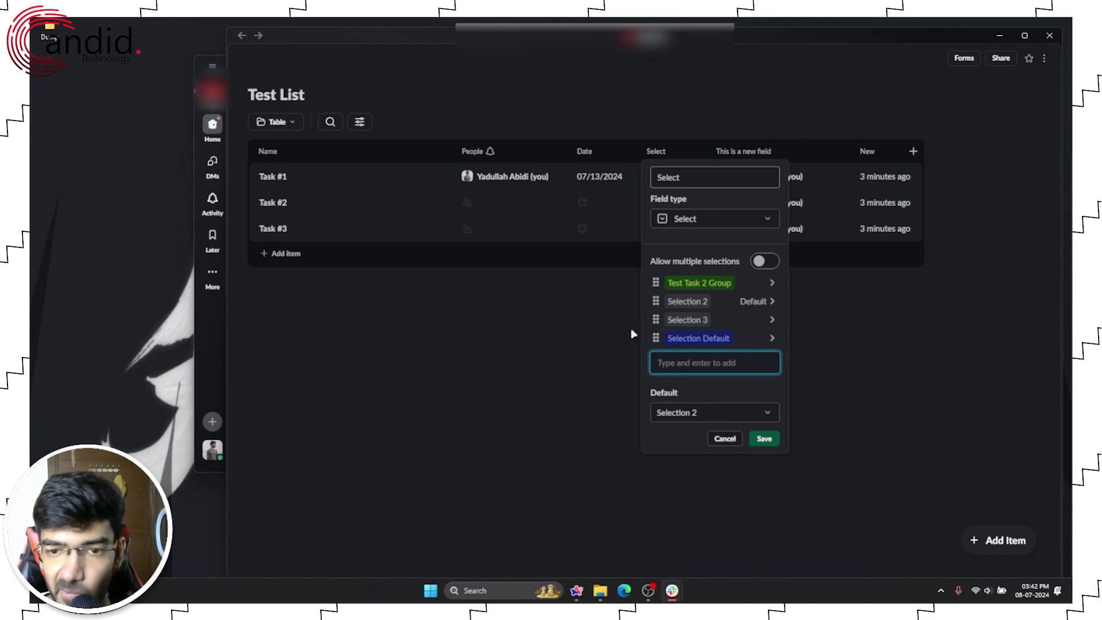
Set the option colours to Flamingo for Selection Default, Honeycomb for Selection 3, and Grass, finally Jade, for Selection 2
click(692, 340)
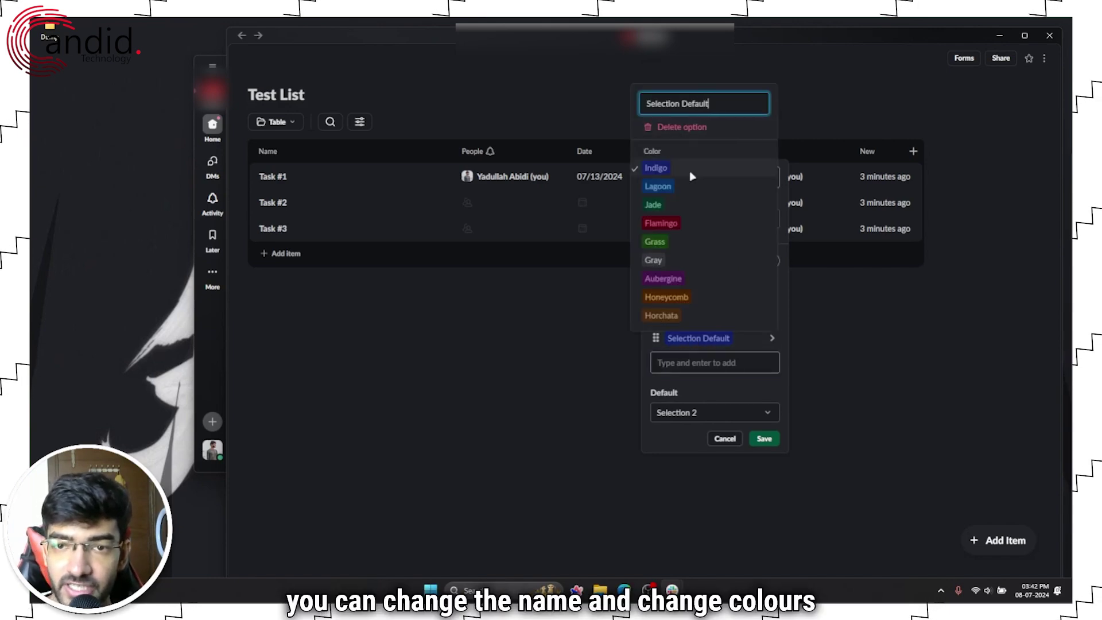
click(666, 227)
click(705, 303)
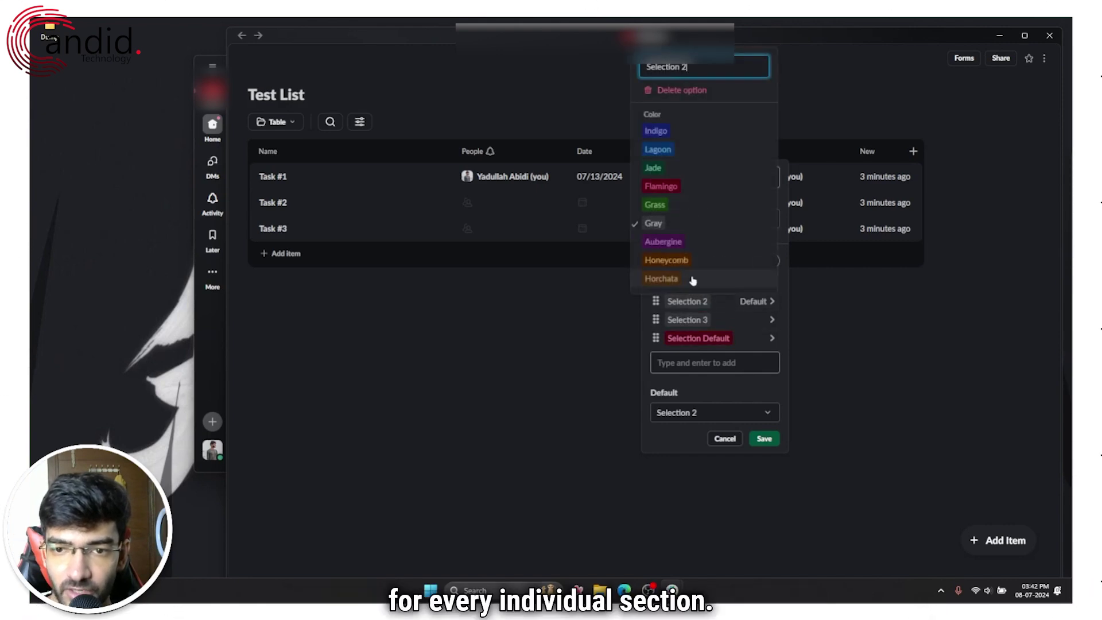
click(665, 204)
click(706, 322)
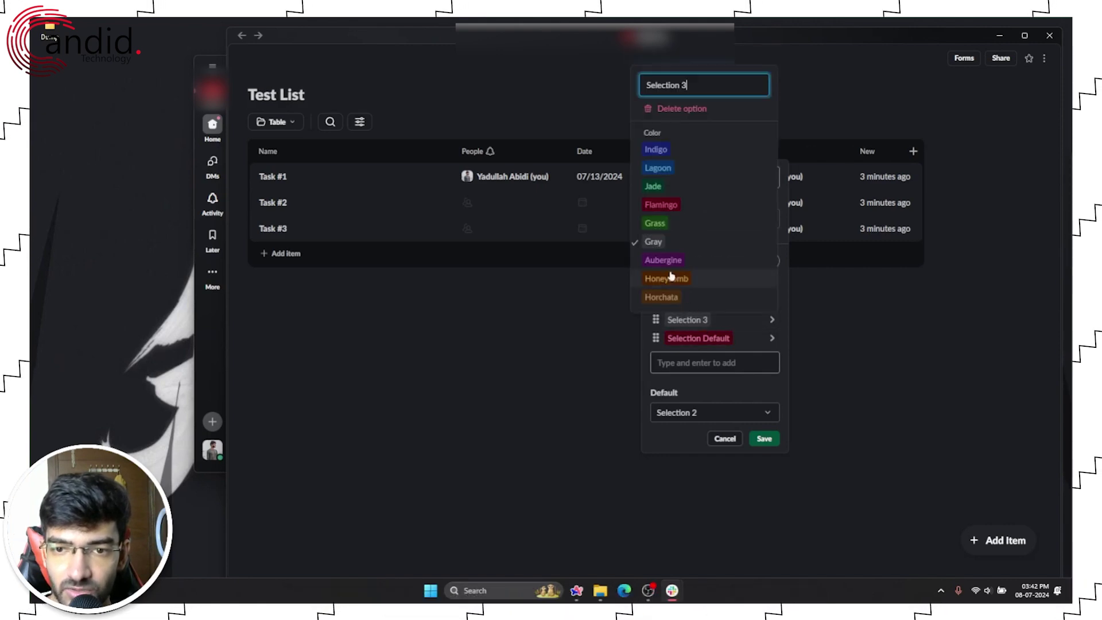
click(670, 278)
click(695, 302)
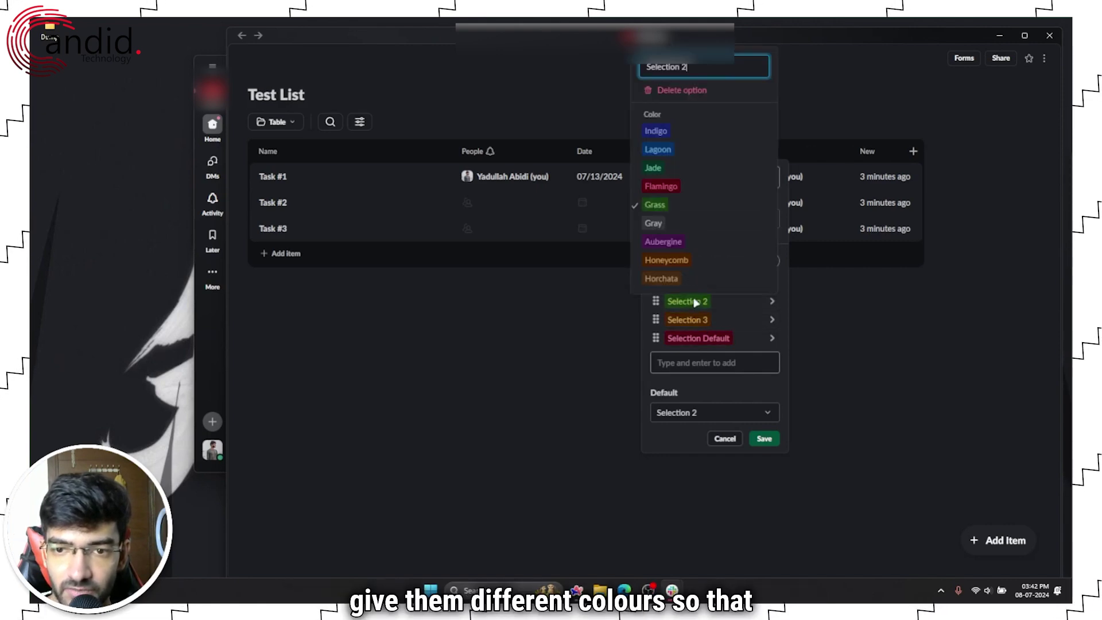
click(663, 167)
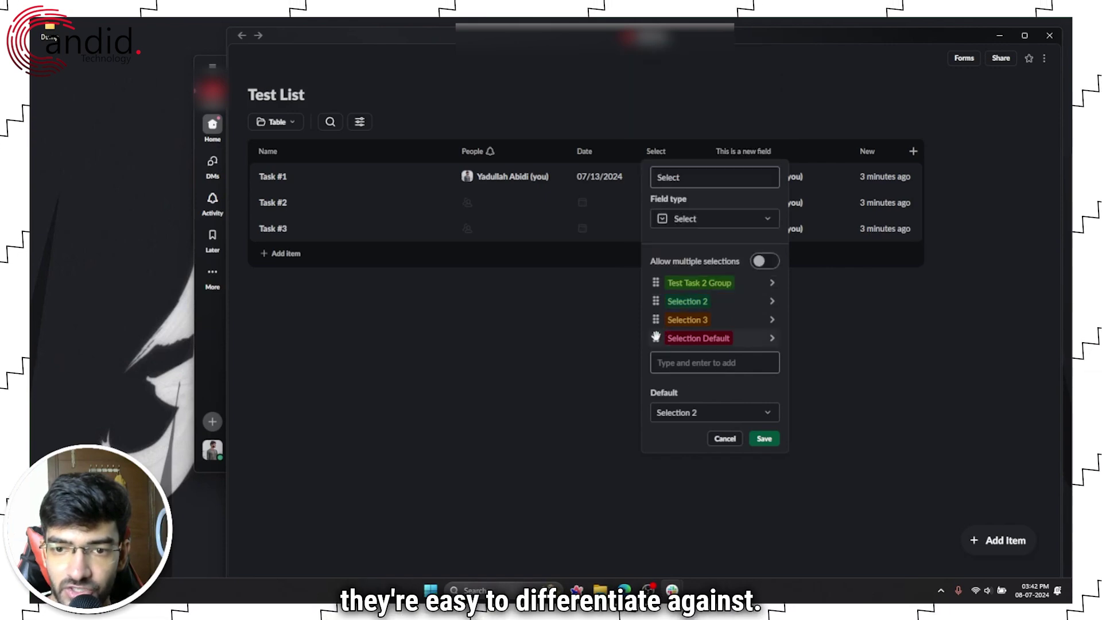
Make Selection Default the default option of the Select field and save the field
click(730, 413)
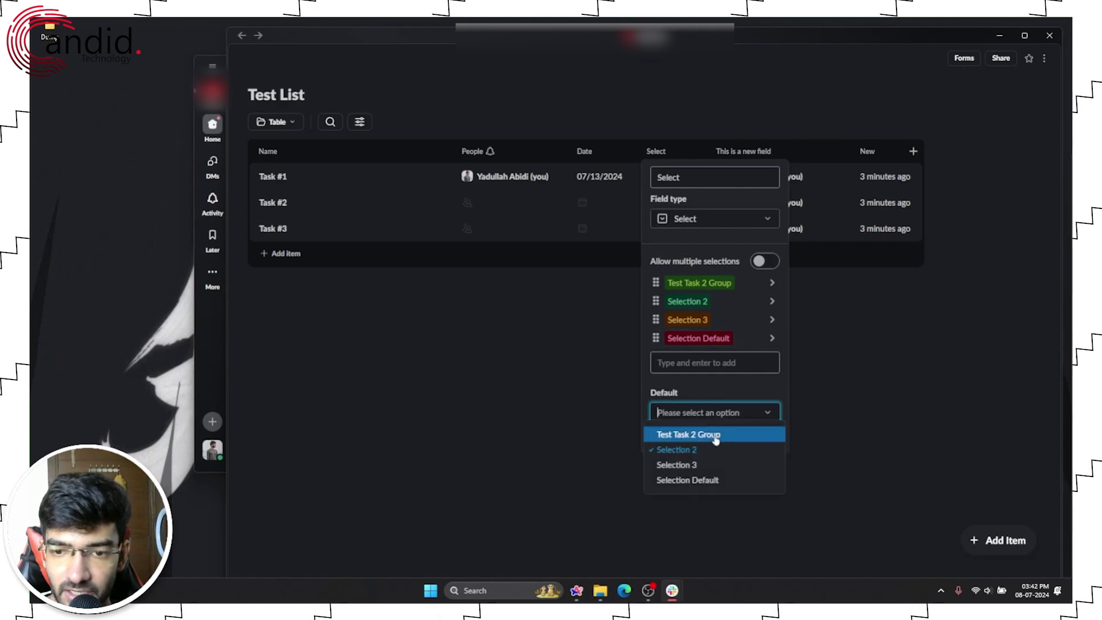
click(685, 478)
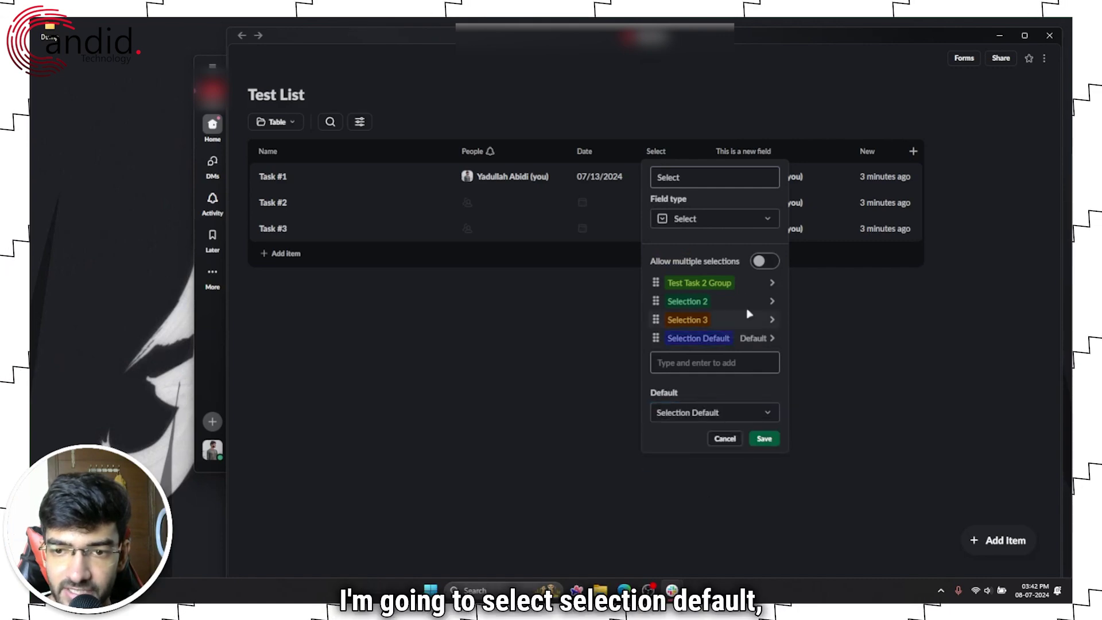
click(764, 438)
Switch Task #1's Select value to Selection Default and finally to Test Task 2 Group
click(683, 179)
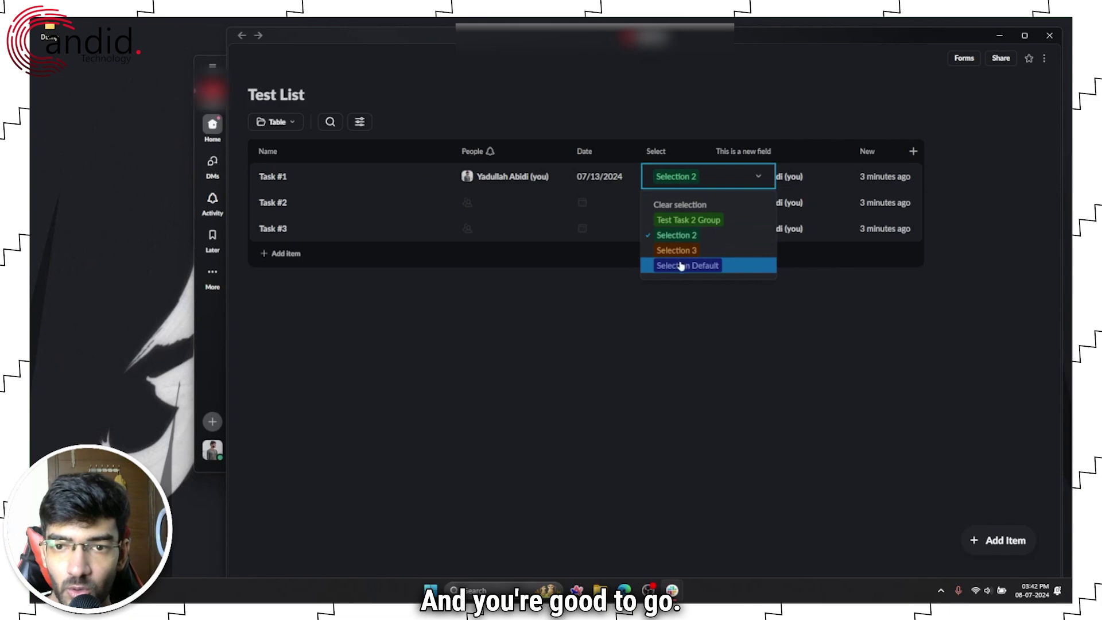
click(686, 265)
click(679, 179)
click(673, 219)
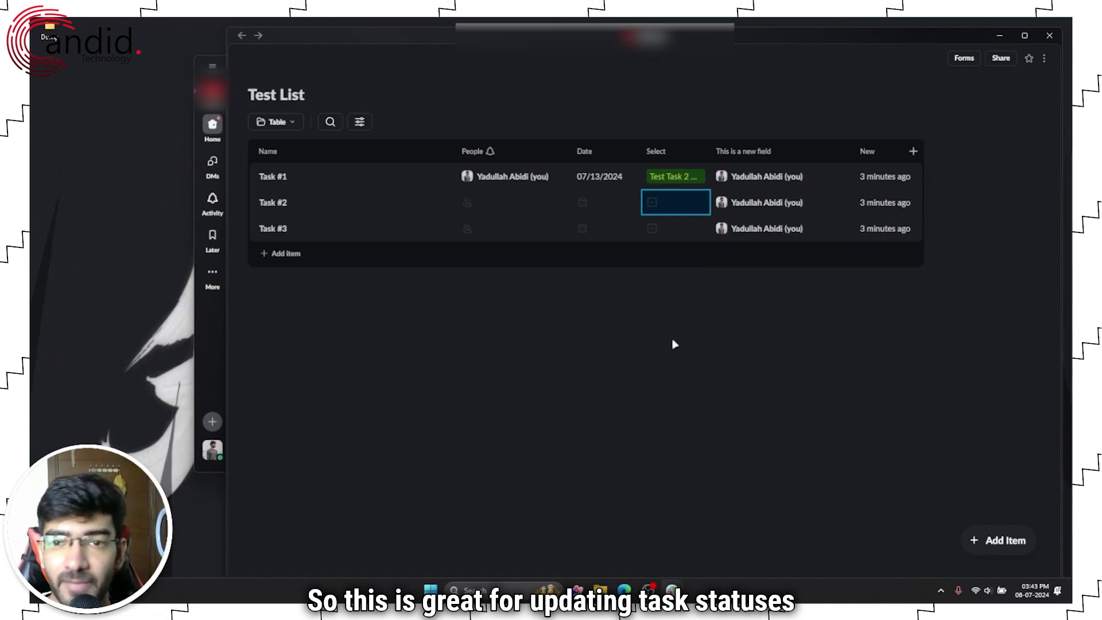
Add a field named Ratings with the Rating type, using the red 100 emoji and a quantity of 5
click(913, 151)
text(Rat)
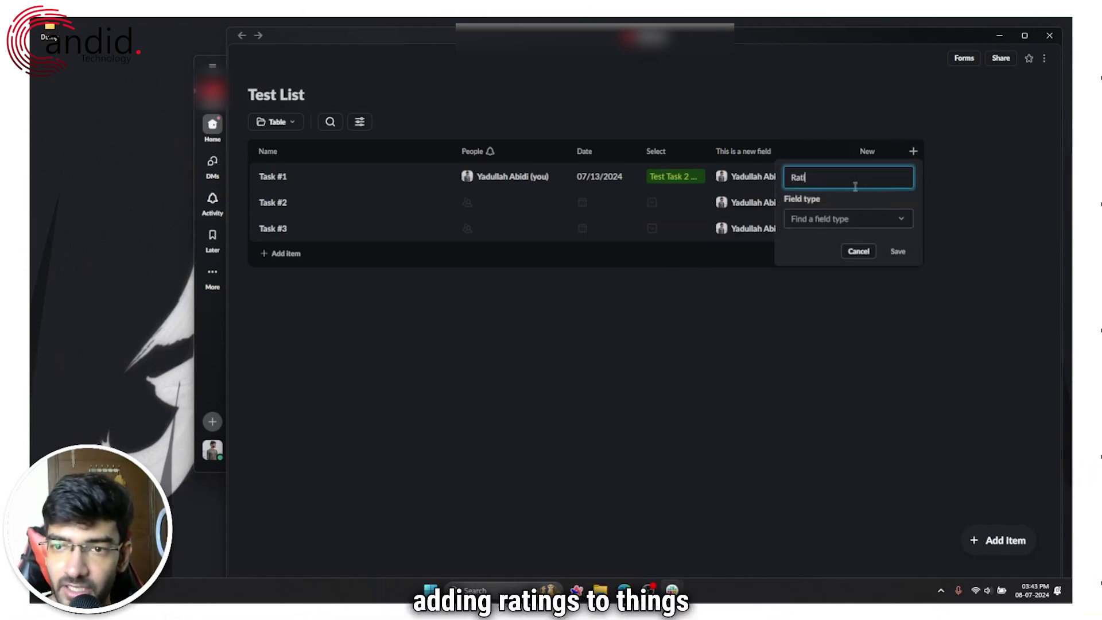
text(ings)
click(846, 218)
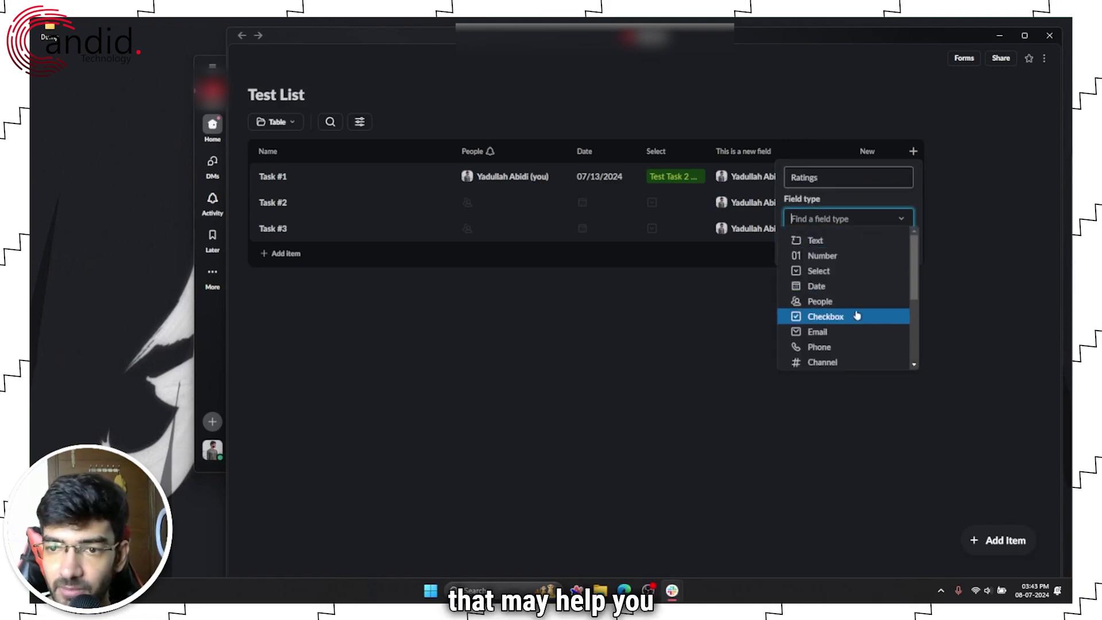
click(849, 347)
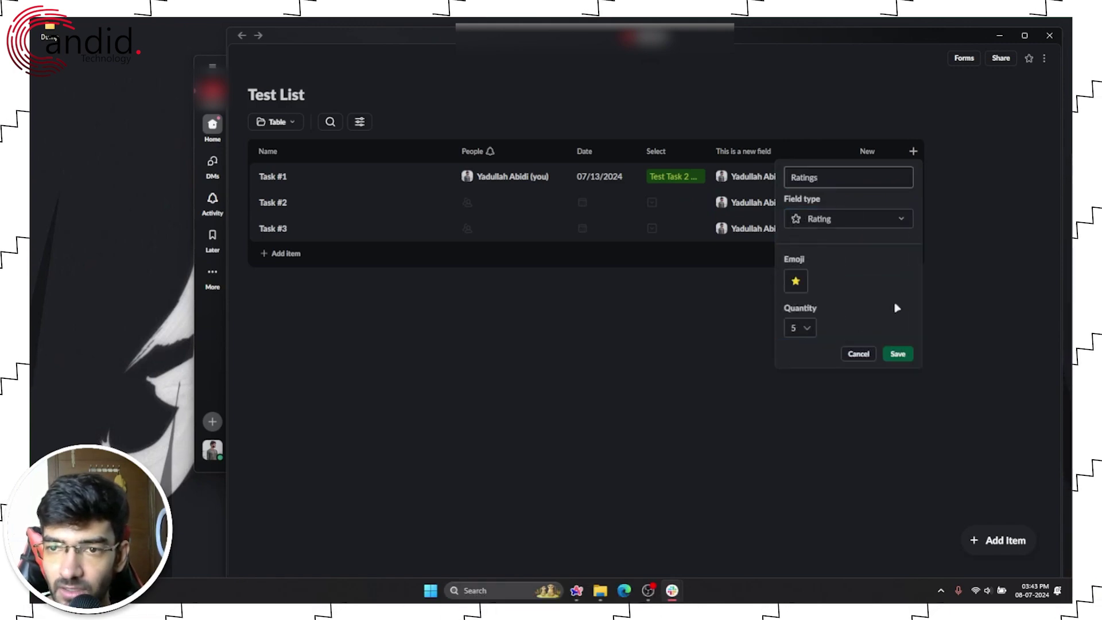
click(803, 329)
click(809, 409)
click(795, 280)
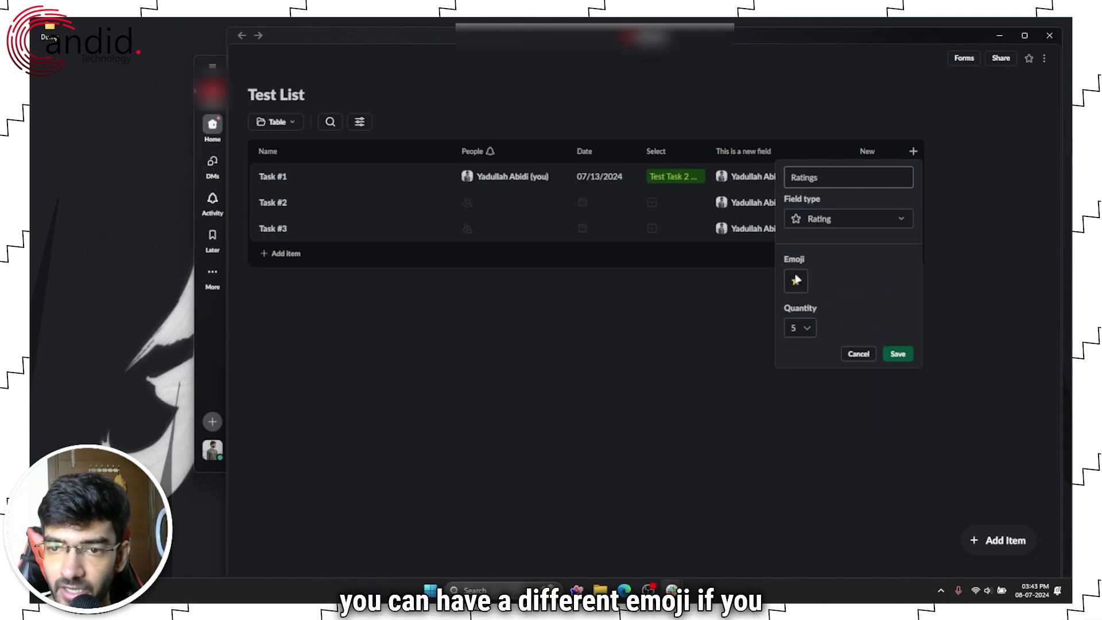
click(740, 381)
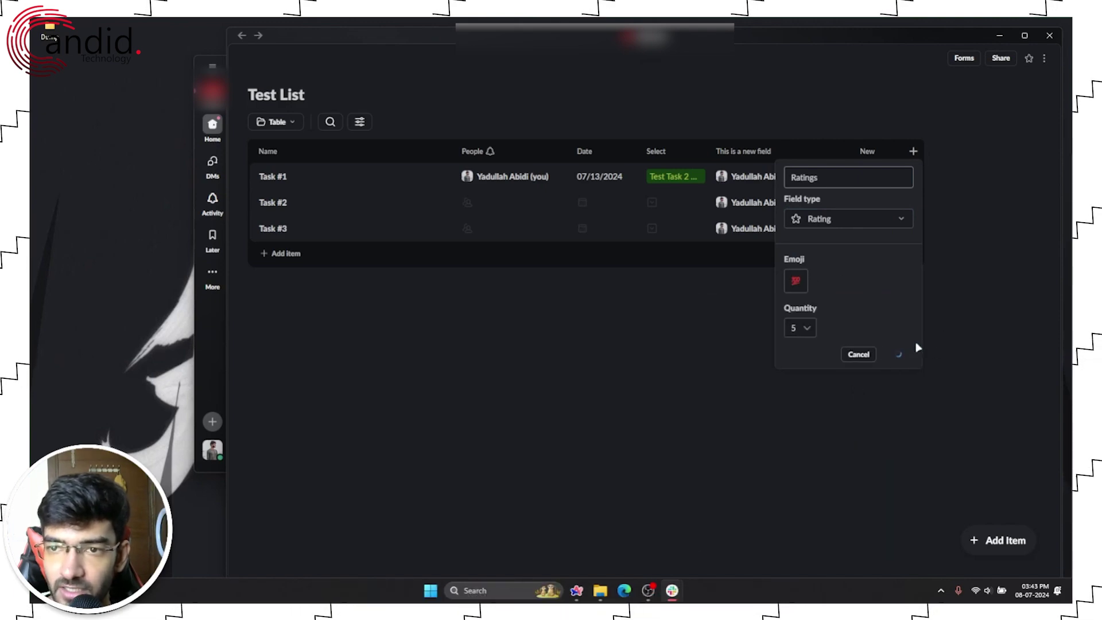
click(905, 353)
Rate Task #1 with 5, Task #2 with 3 and Task #3 with 4 in the Ratings column
click(998, 177)
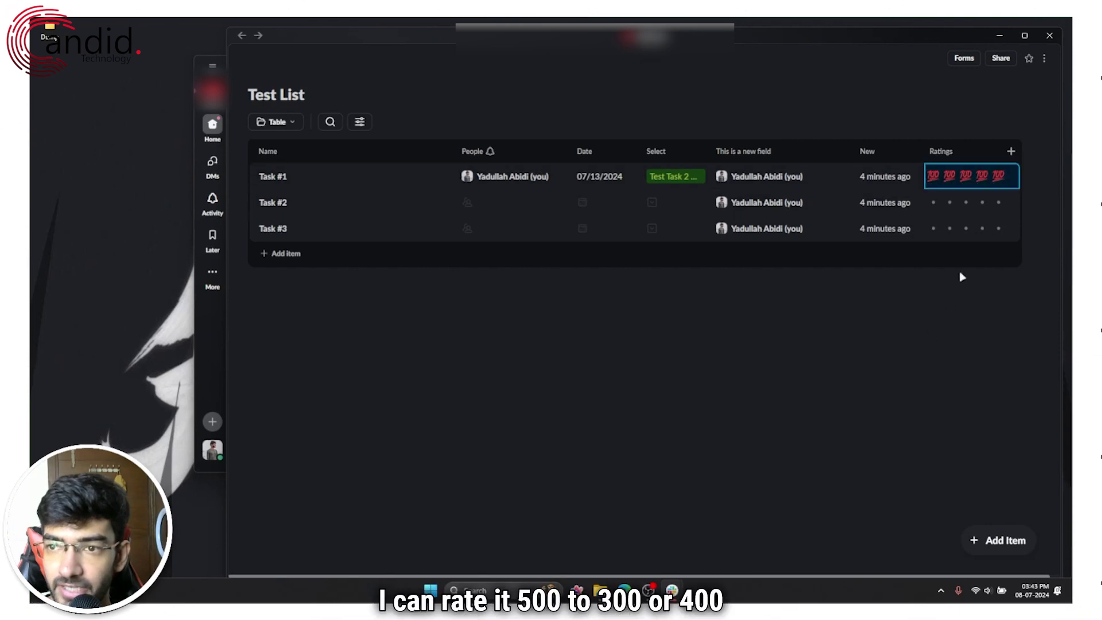
click(965, 202)
click(998, 229)
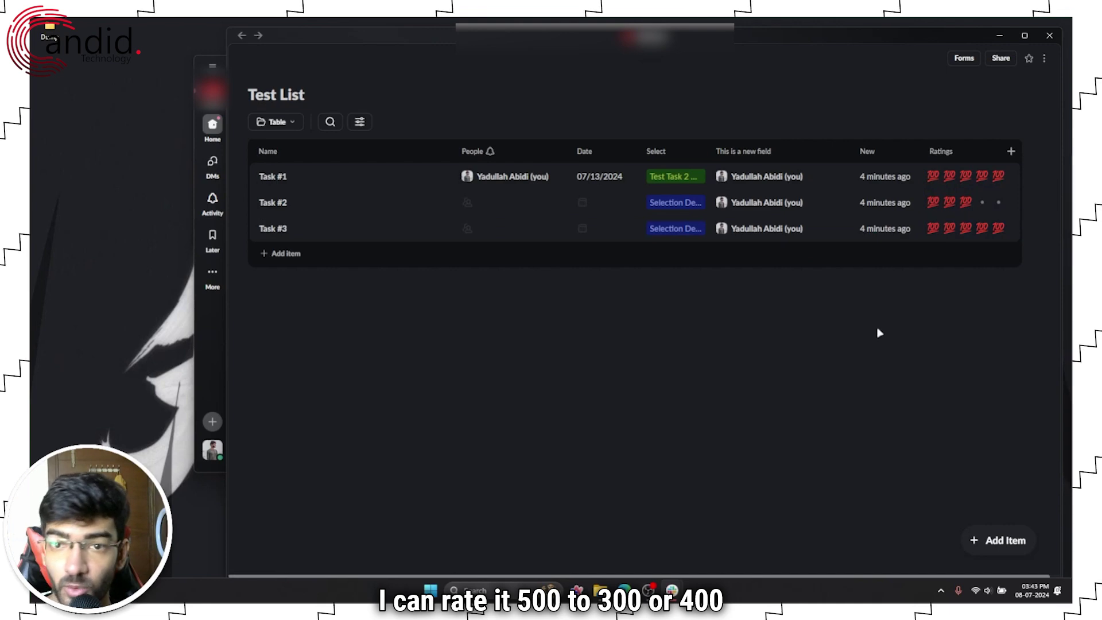
click(981, 228)
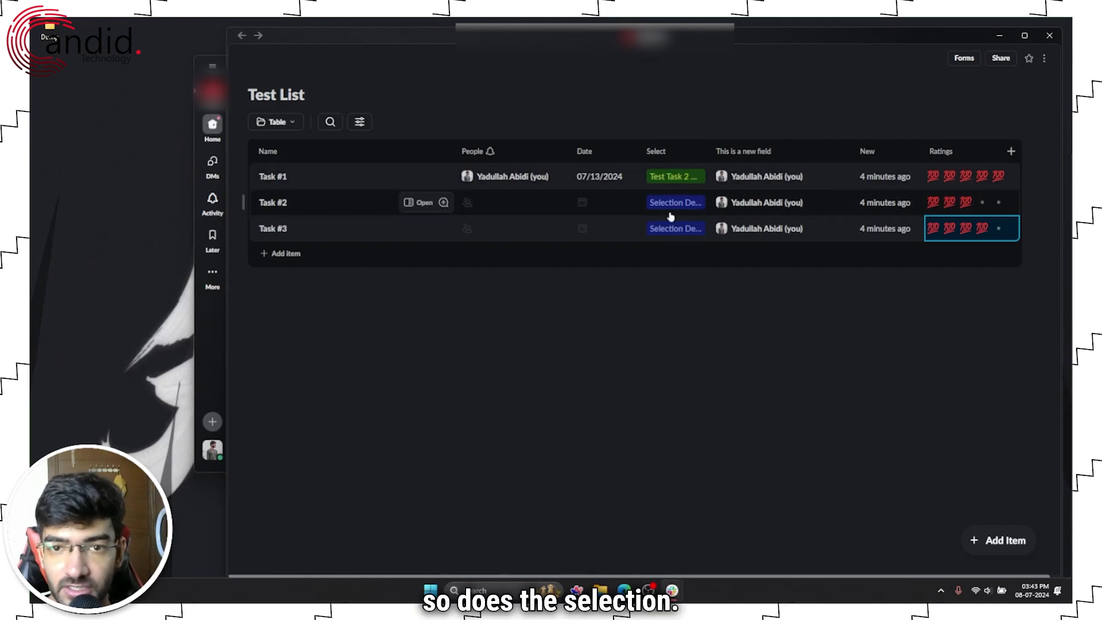
Set Task #2's date to 07/23/2024 and assign the task to yourself in the People column
click(598, 211)
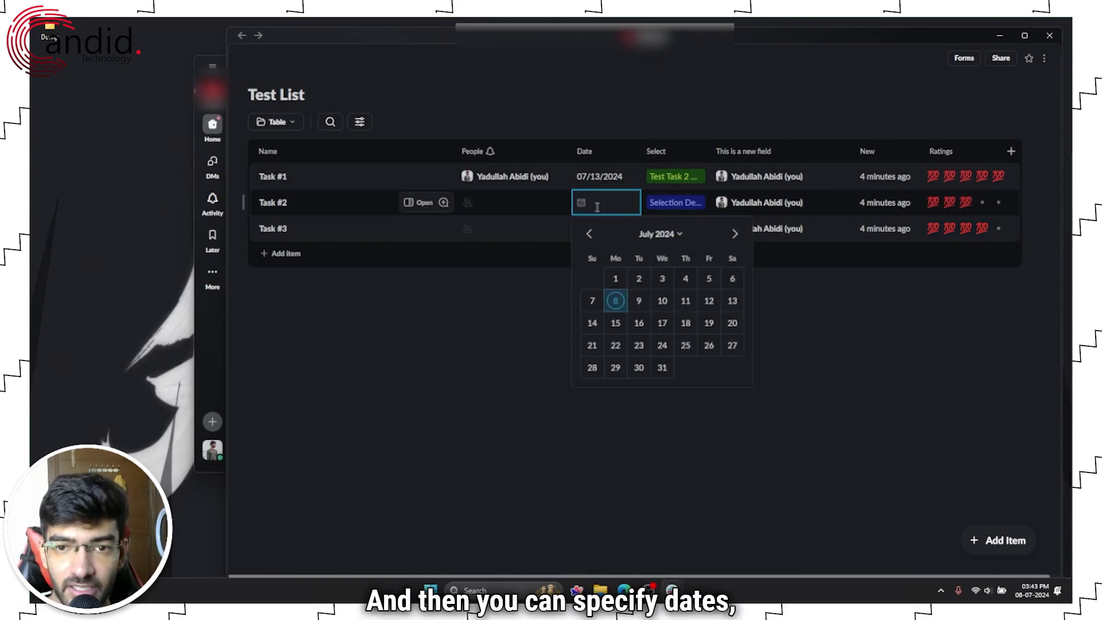
click(637, 344)
click(519, 204)
click(519, 230)
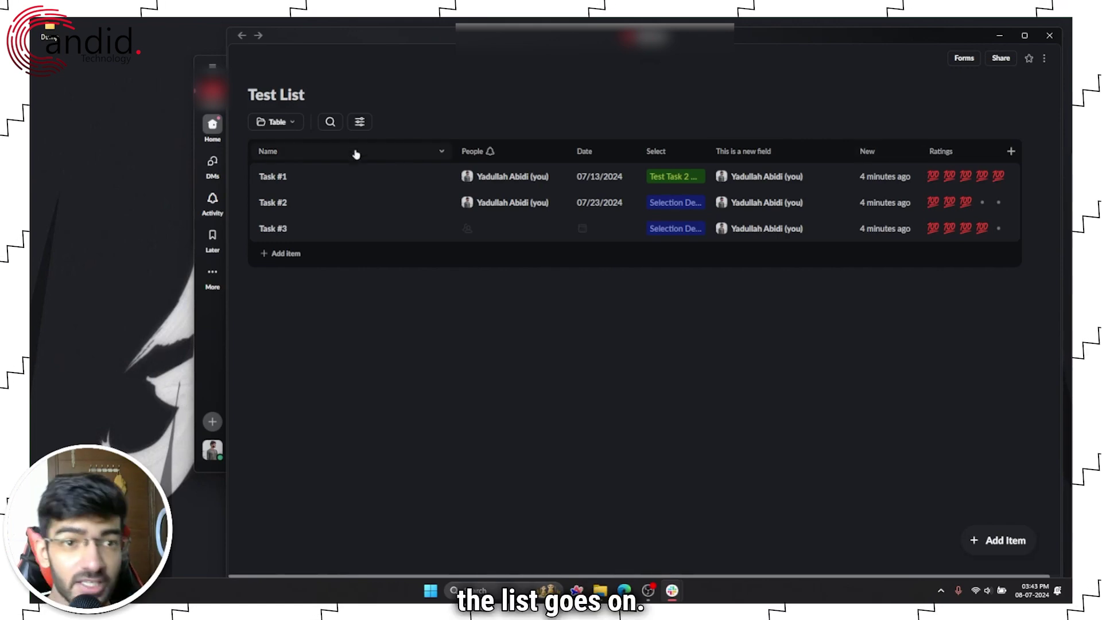
Switch the list from the Table view to the Board view, where tasks are grouped by Select
click(280, 121)
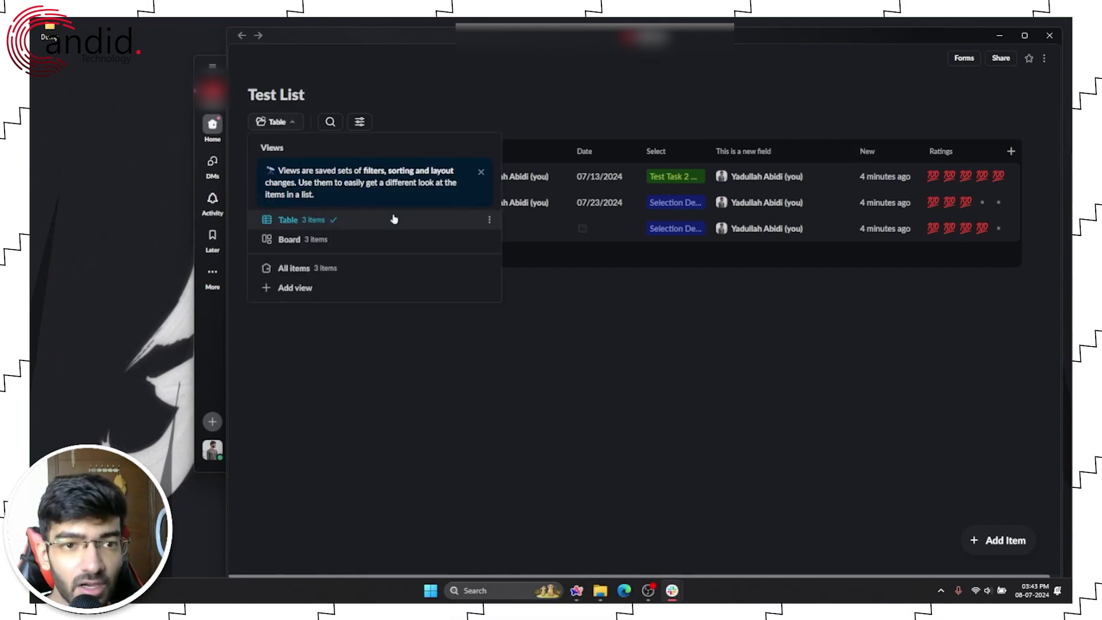
click(325, 248)
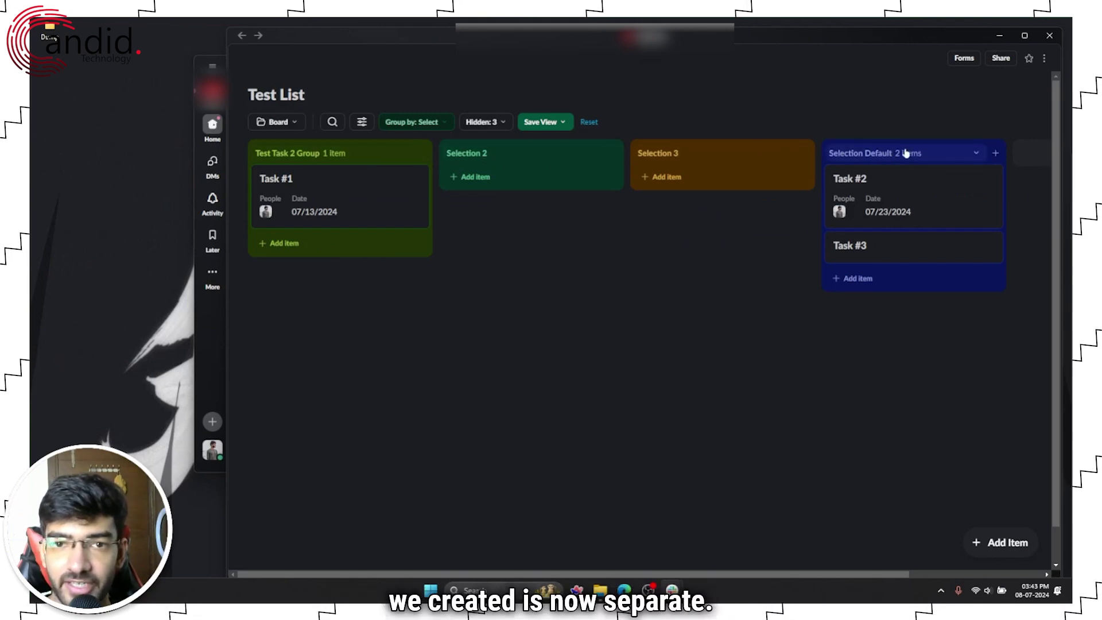
drag(925, 151, 568, 172)
drag(701, 155, 608, 238)
drag(941, 157, 727, 168)
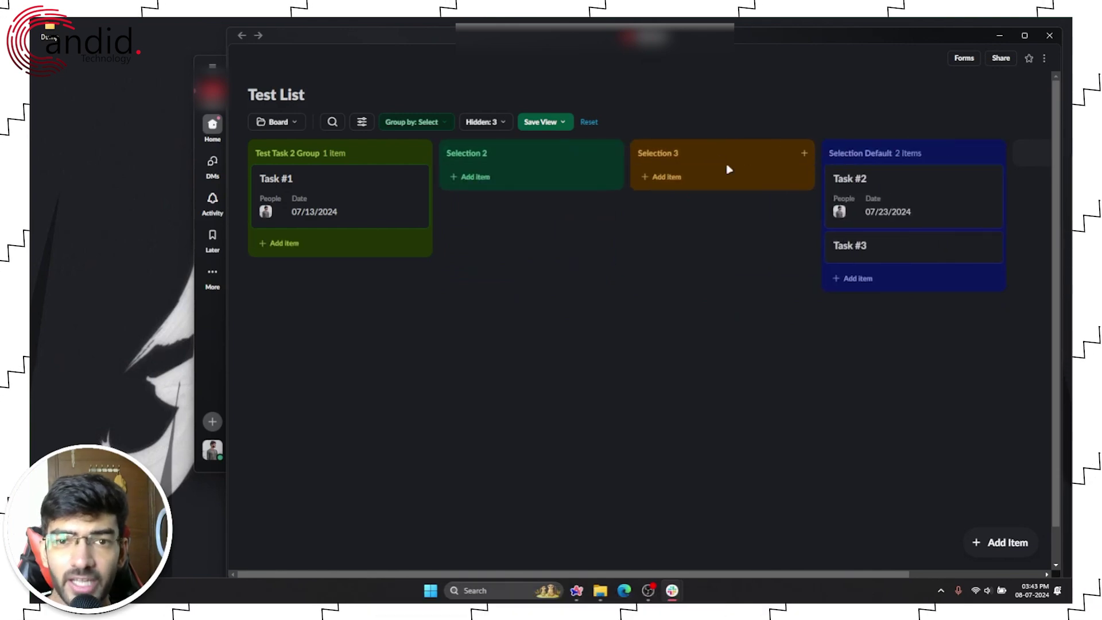
Unhide the fields This is a new field, New and Ratings on the board's cards
click(484, 121)
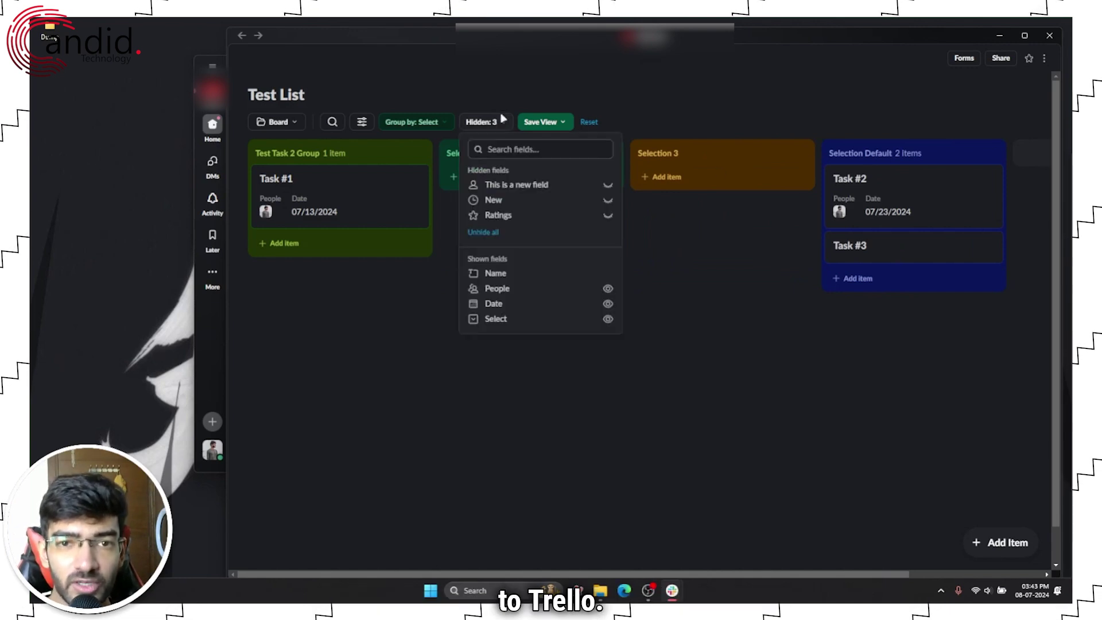
click(693, 235)
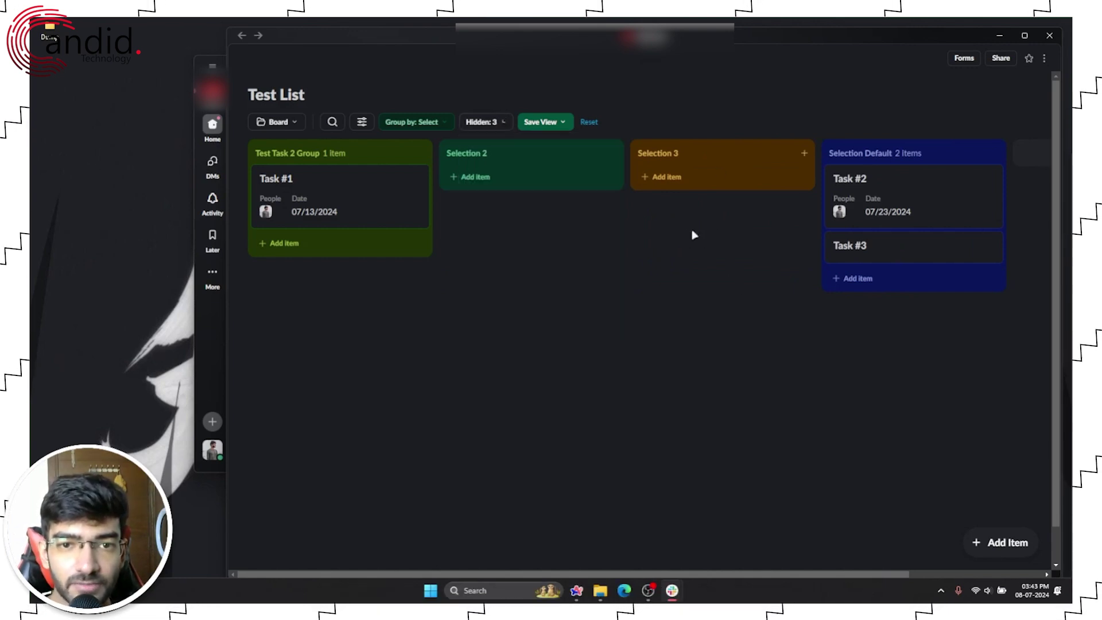
click(486, 118)
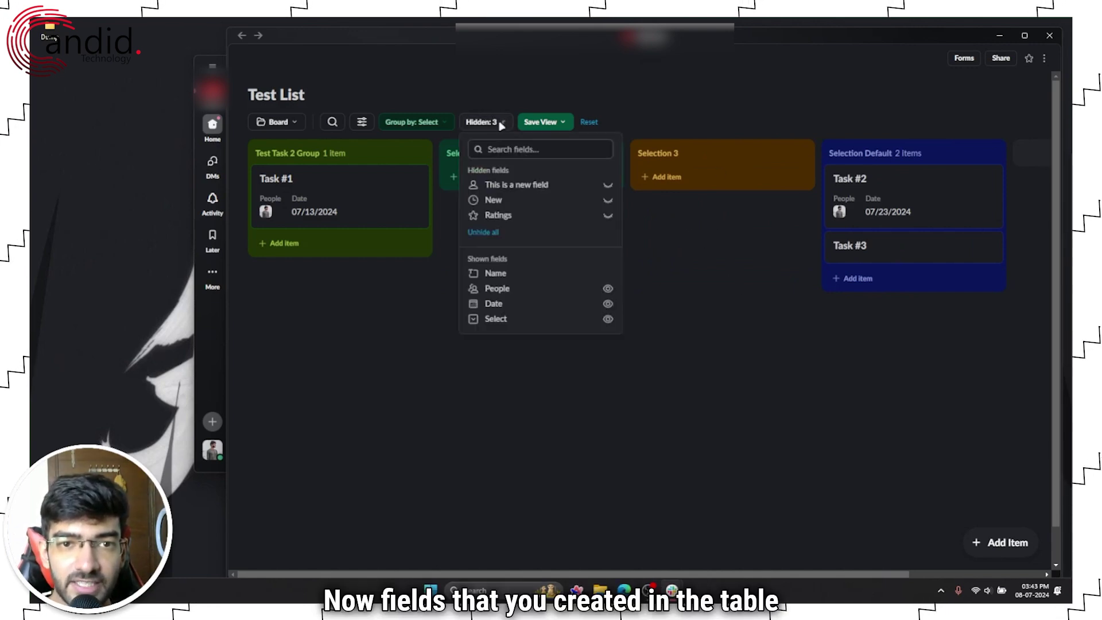
click(546, 190)
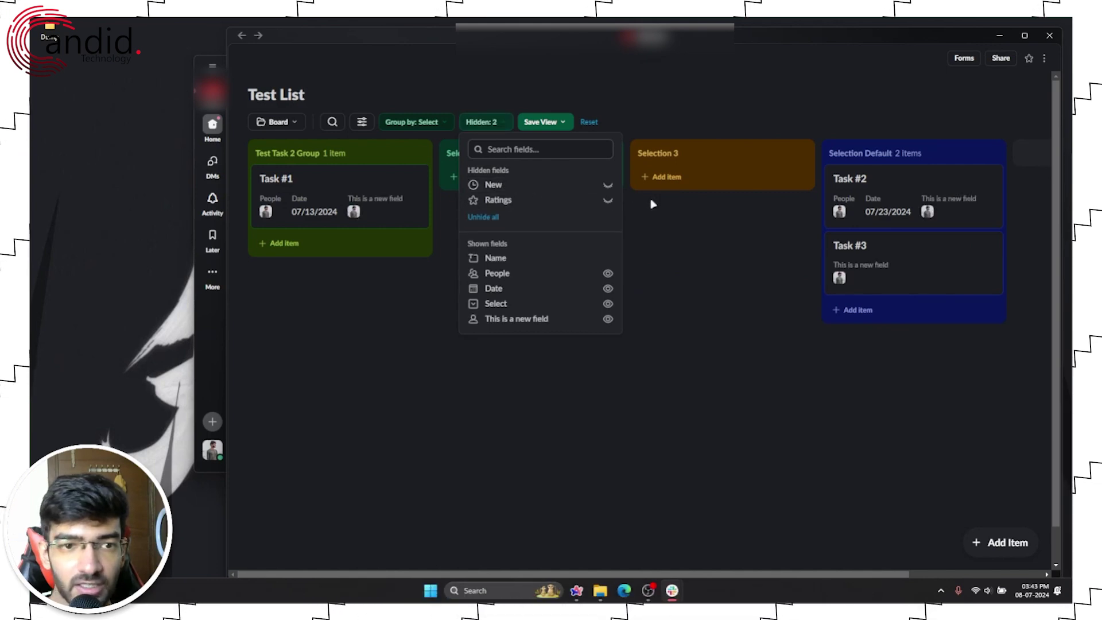
click(578, 189)
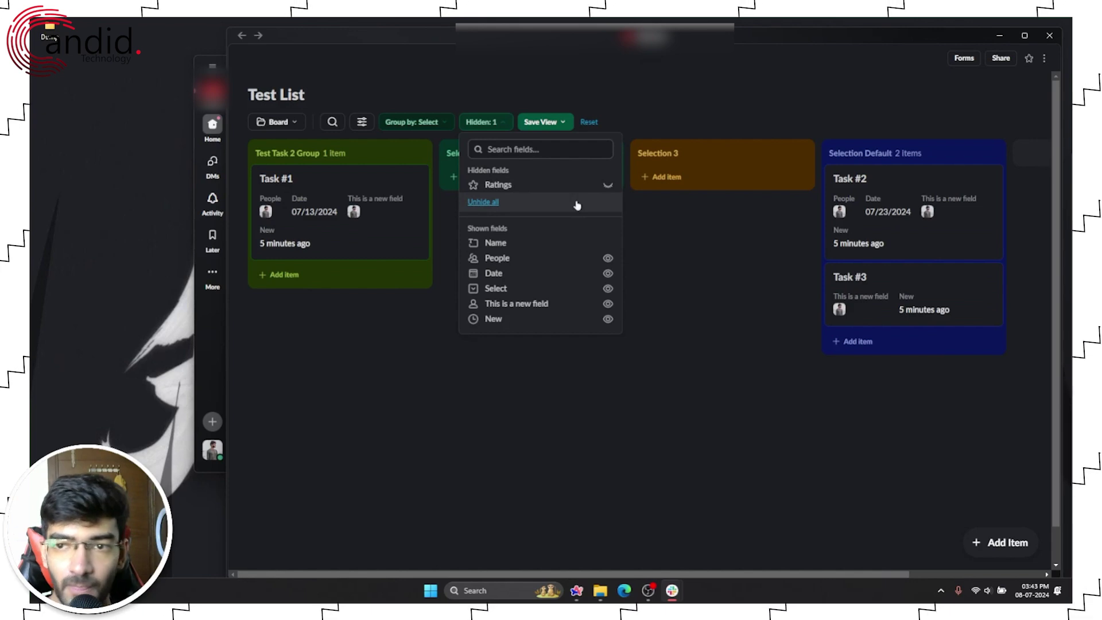
click(581, 188)
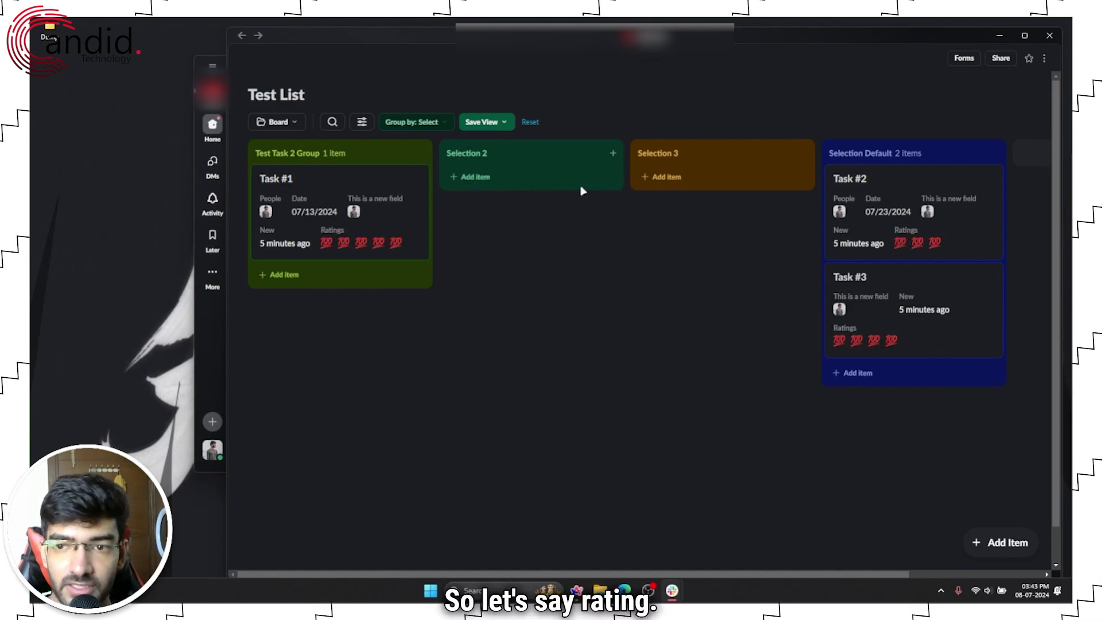
Review the custom fields in the Table view and return to the Board view
click(274, 122)
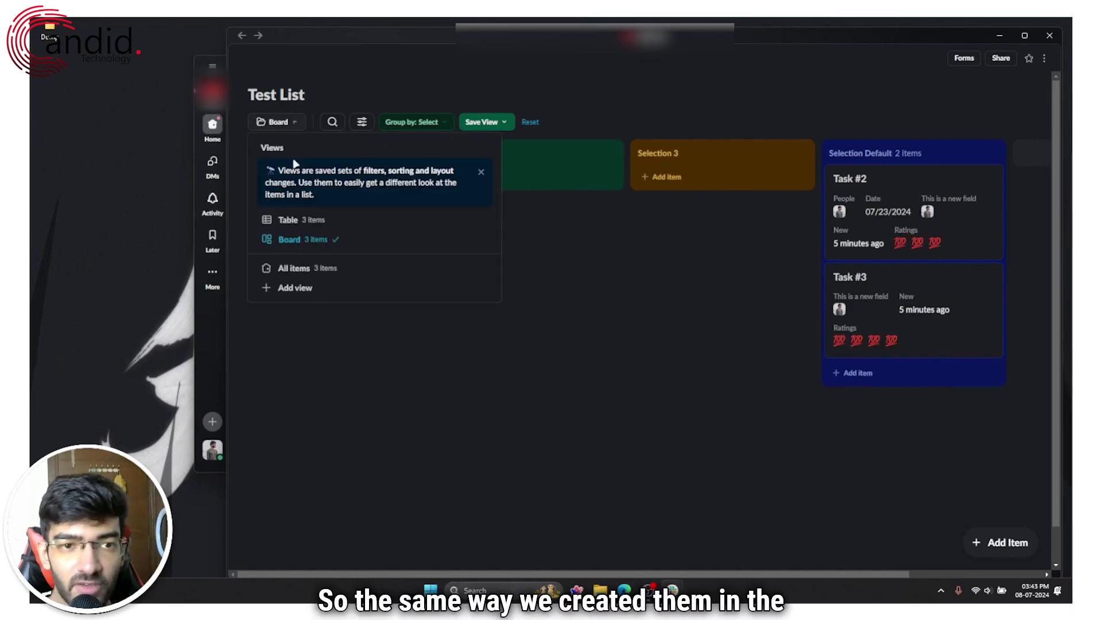
click(298, 219)
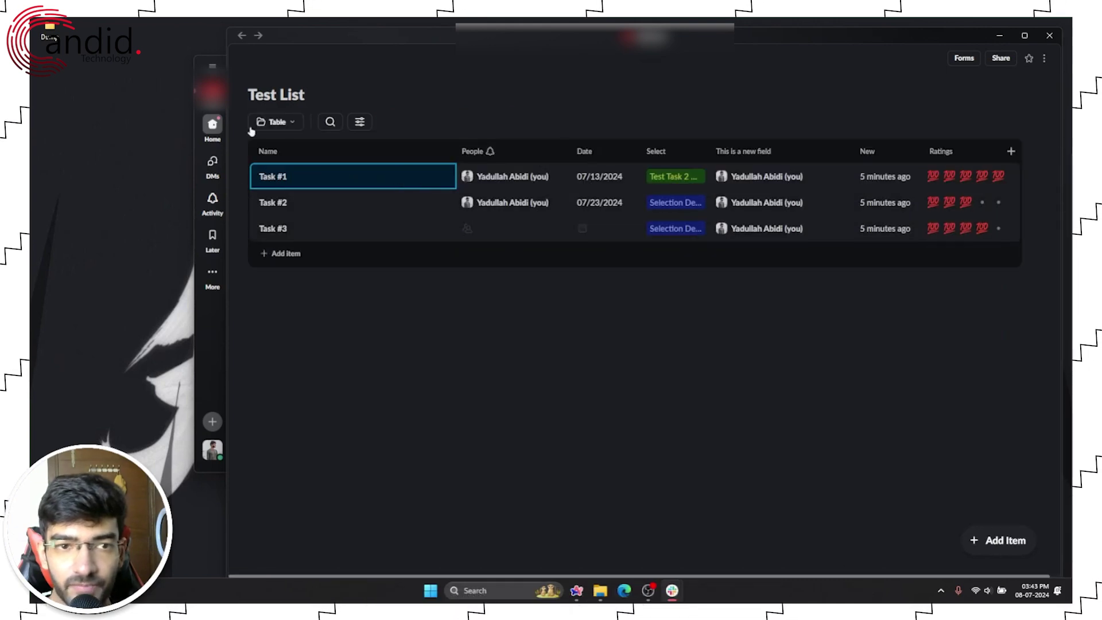
click(286, 122)
click(289, 239)
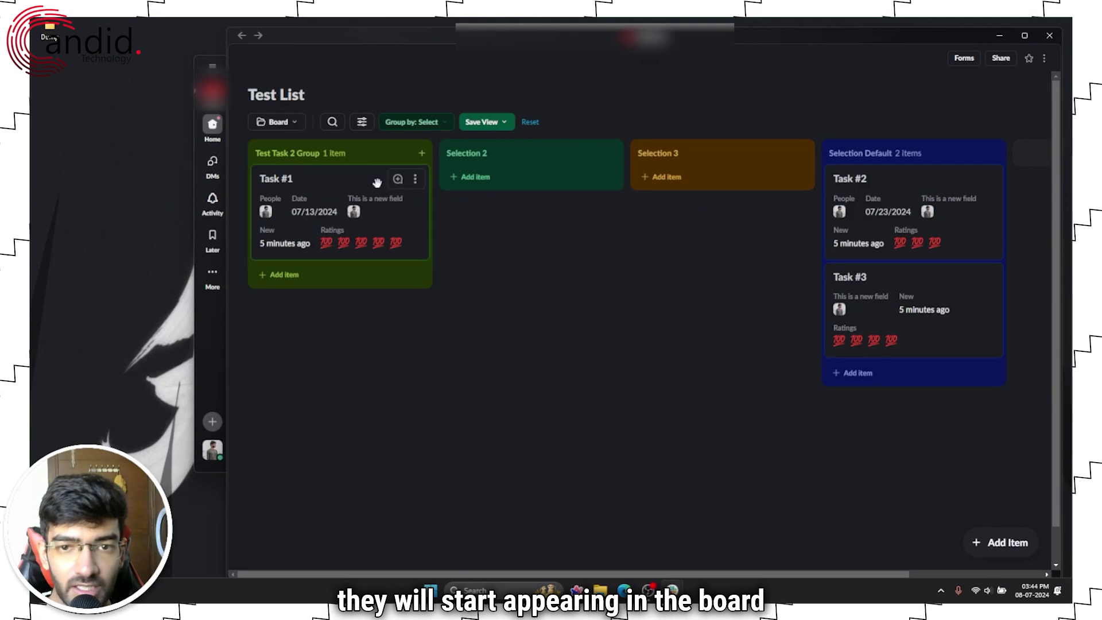
Add an item named Board Item #1 to the board's Selection 2 column
click(474, 177)
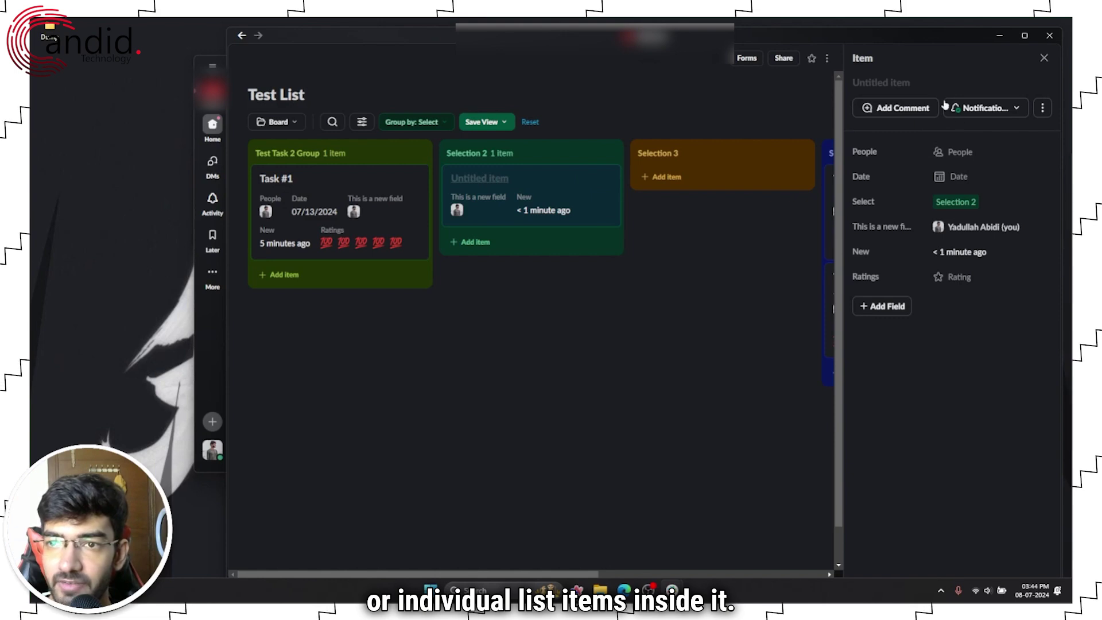
click(910, 86)
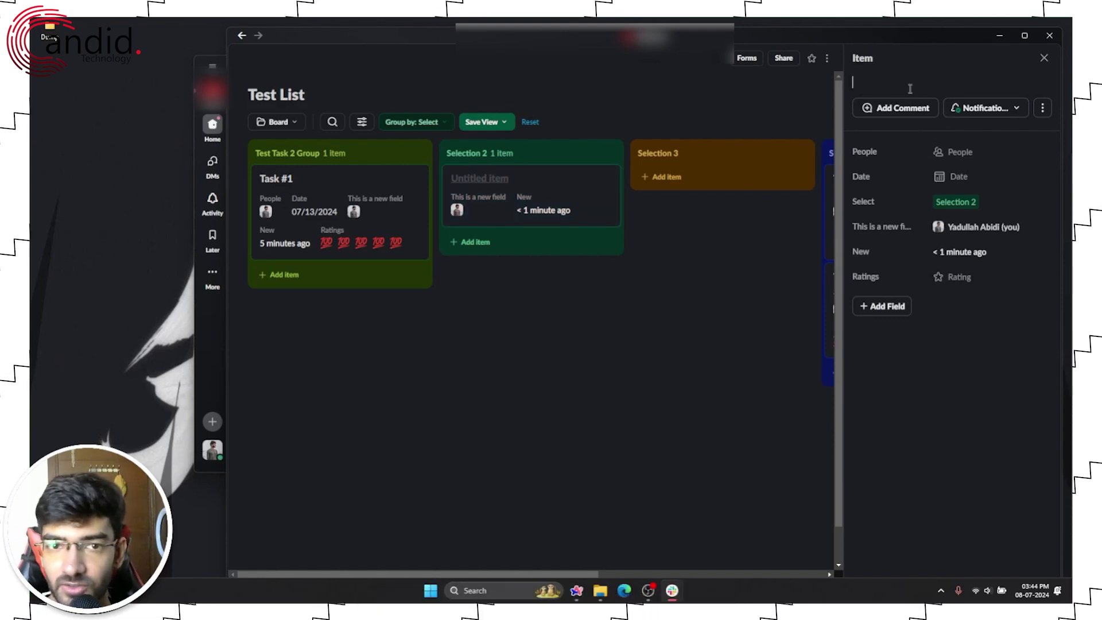
text(Board )
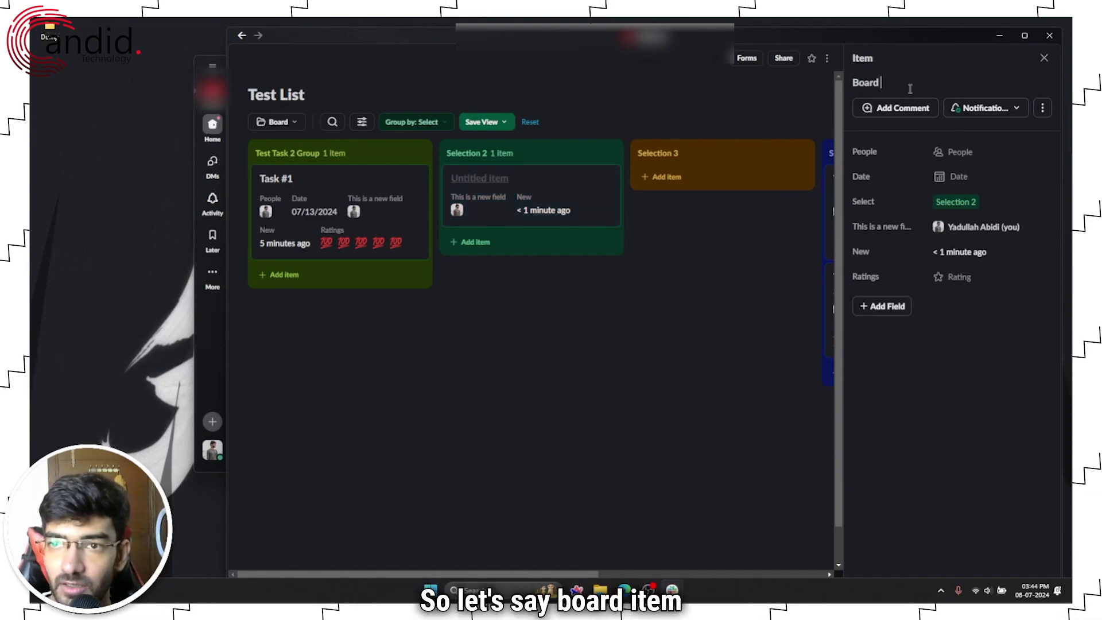
text(Item $#1)
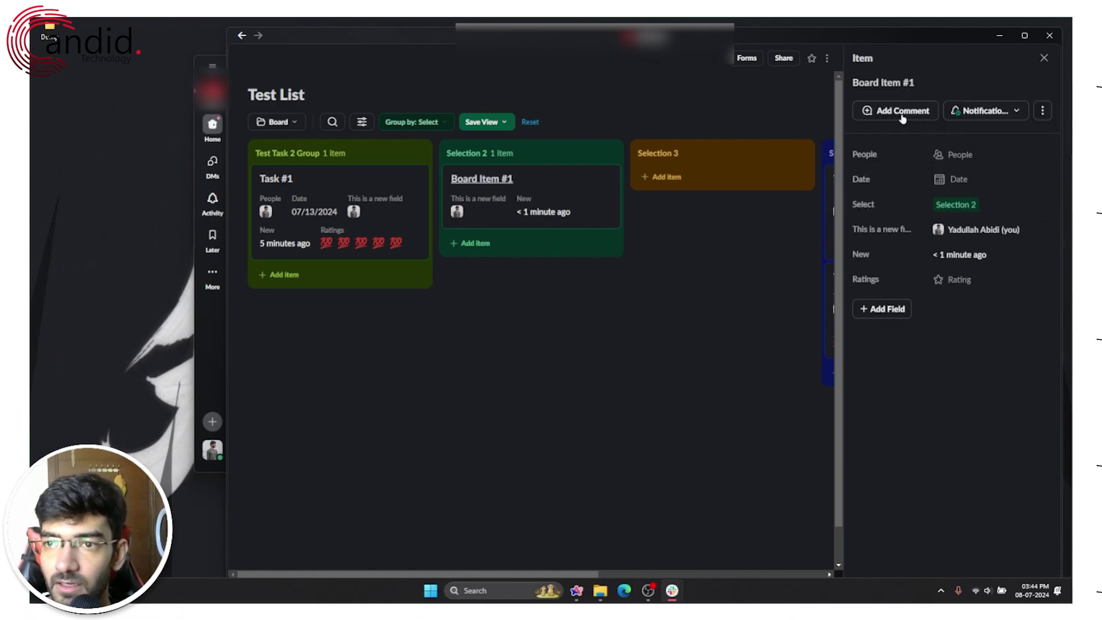
Assign Board Item #1 to yourself, give it a rating of 5, and close its details
click(975, 156)
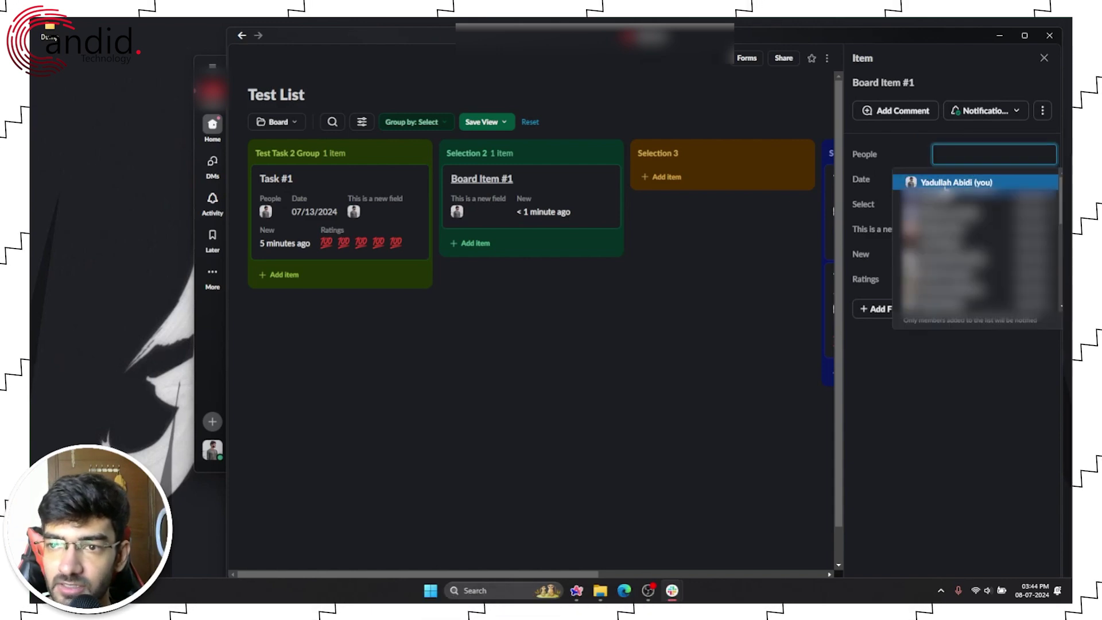
click(975, 179)
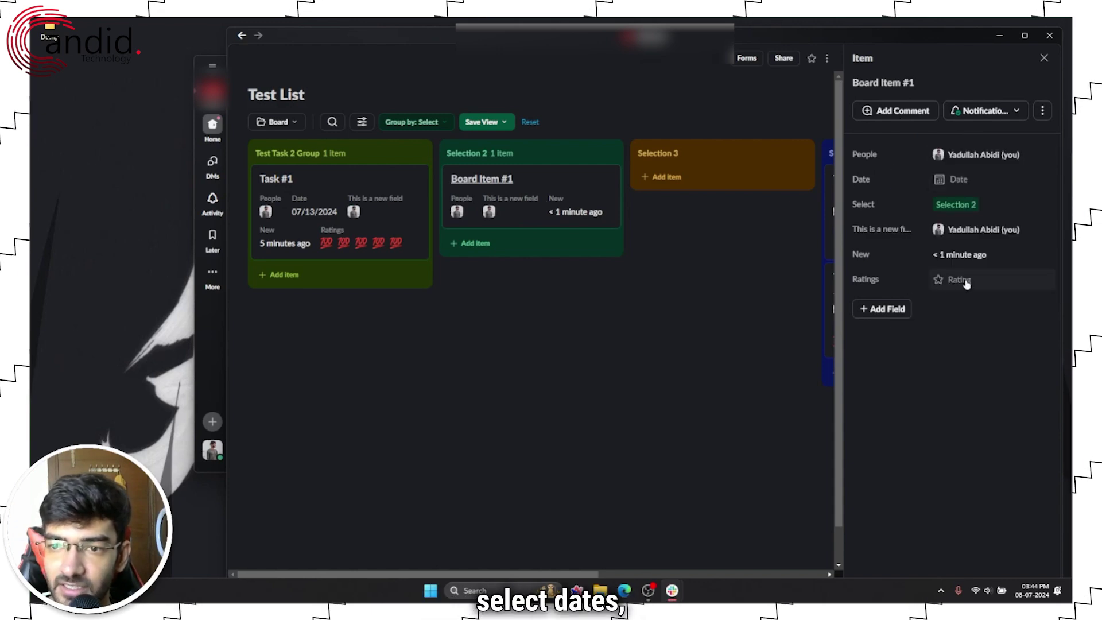
click(1007, 279)
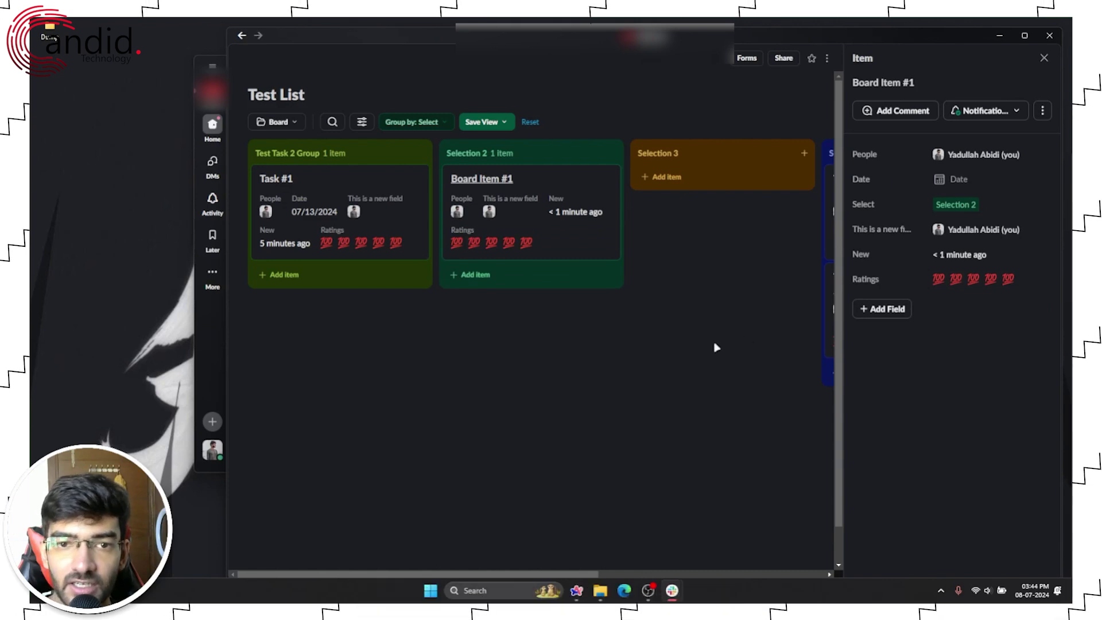
click(1040, 58)
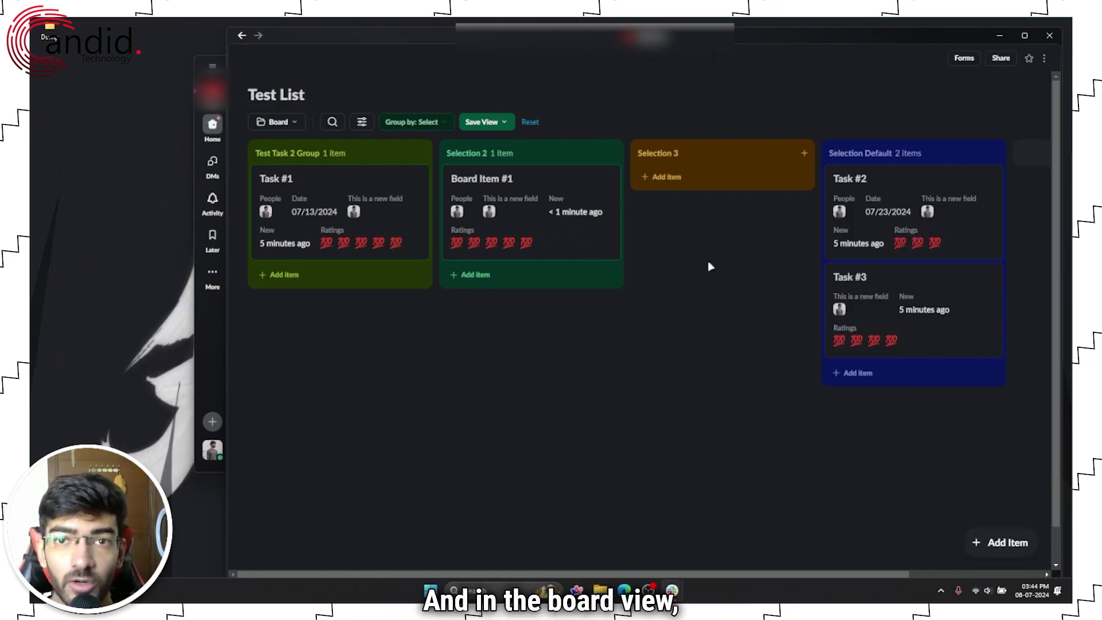
Compare the items' Select values in the Table view with their grouping into columns in the Board view
click(284, 124)
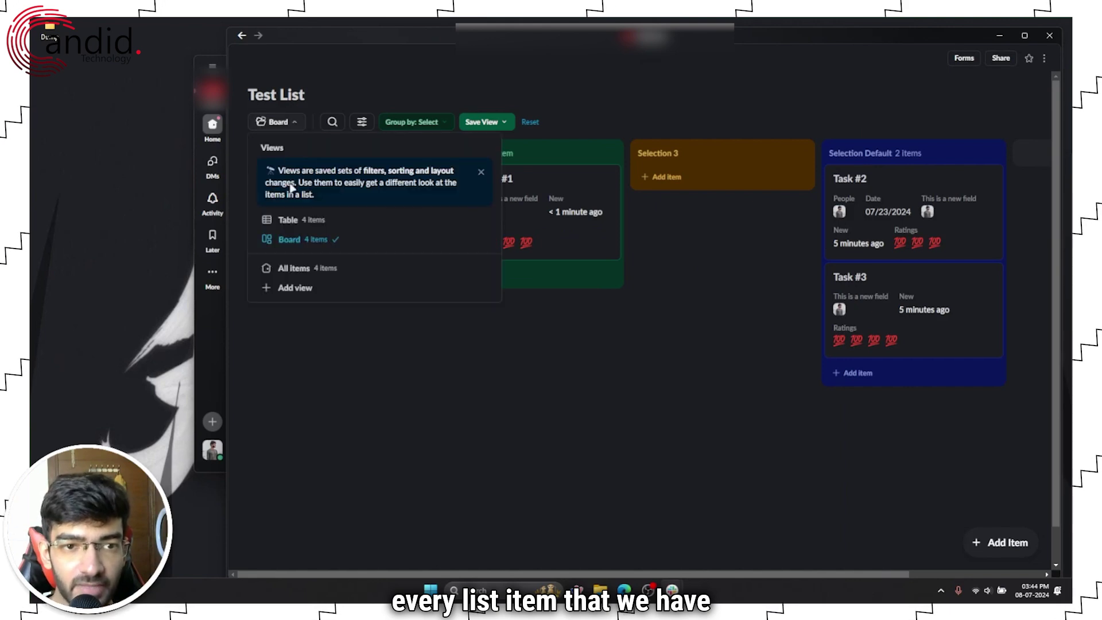
click(290, 216)
click(279, 123)
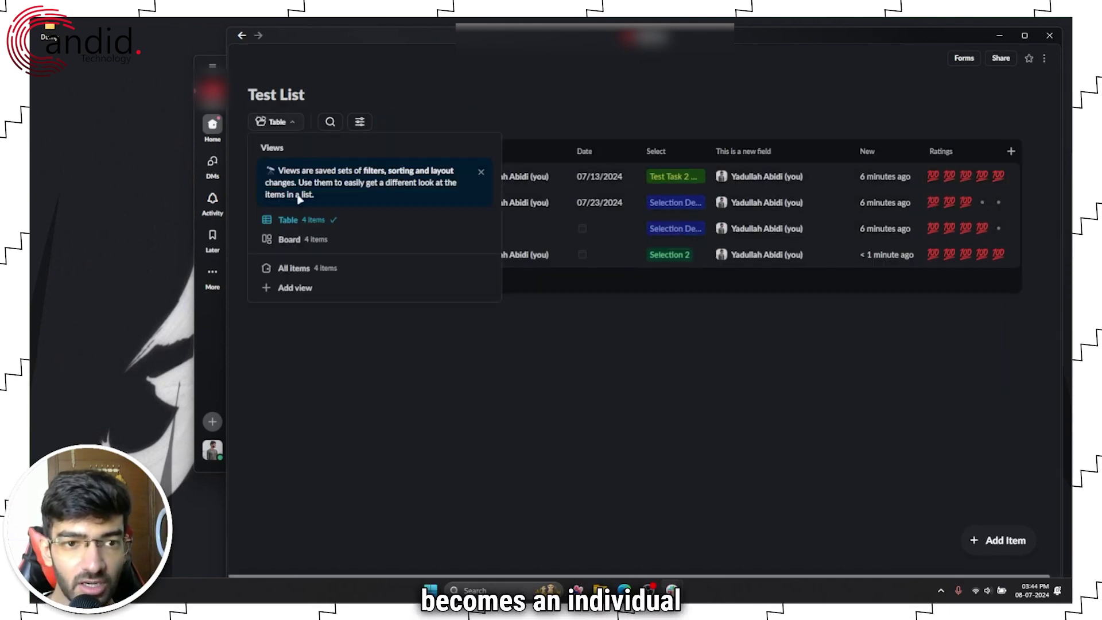
click(287, 239)
mouse_move(593, 214)
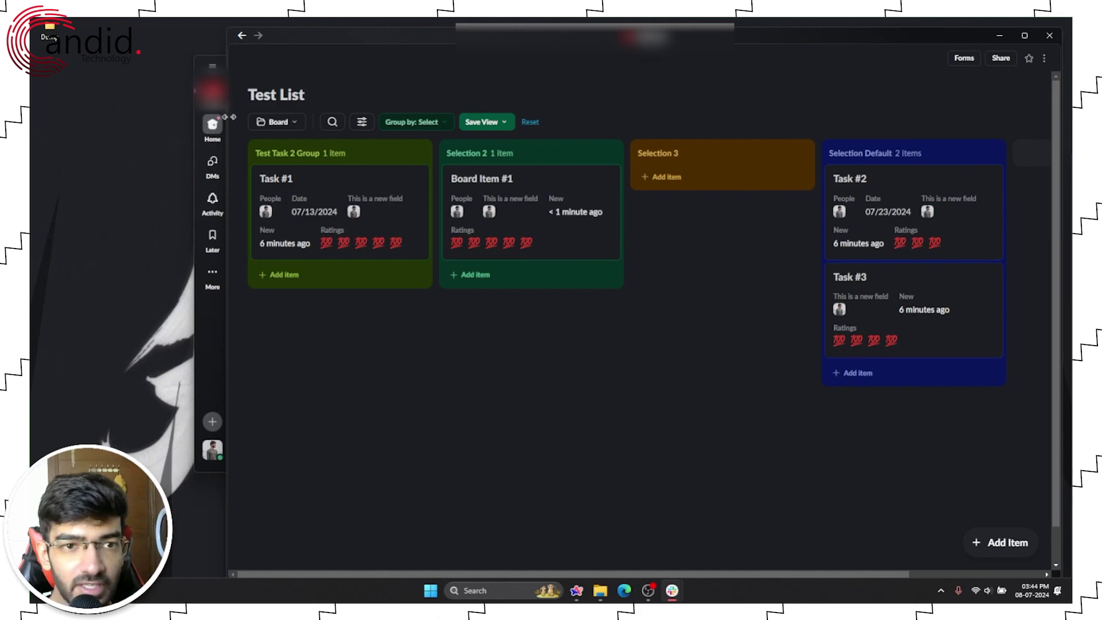
click(274, 121)
click(304, 221)
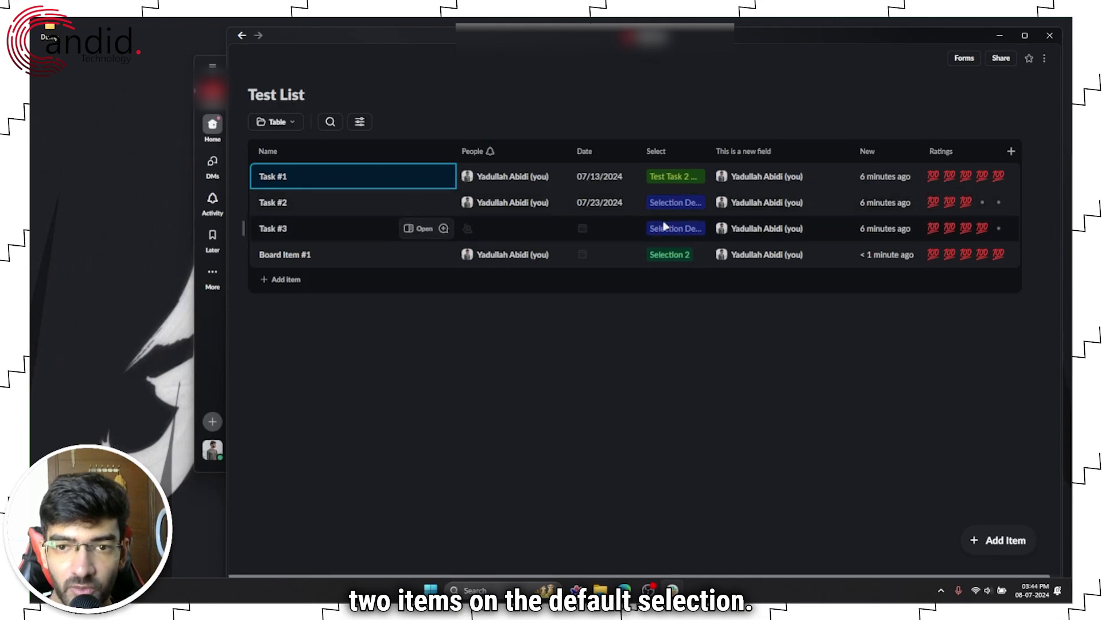
click(273, 122)
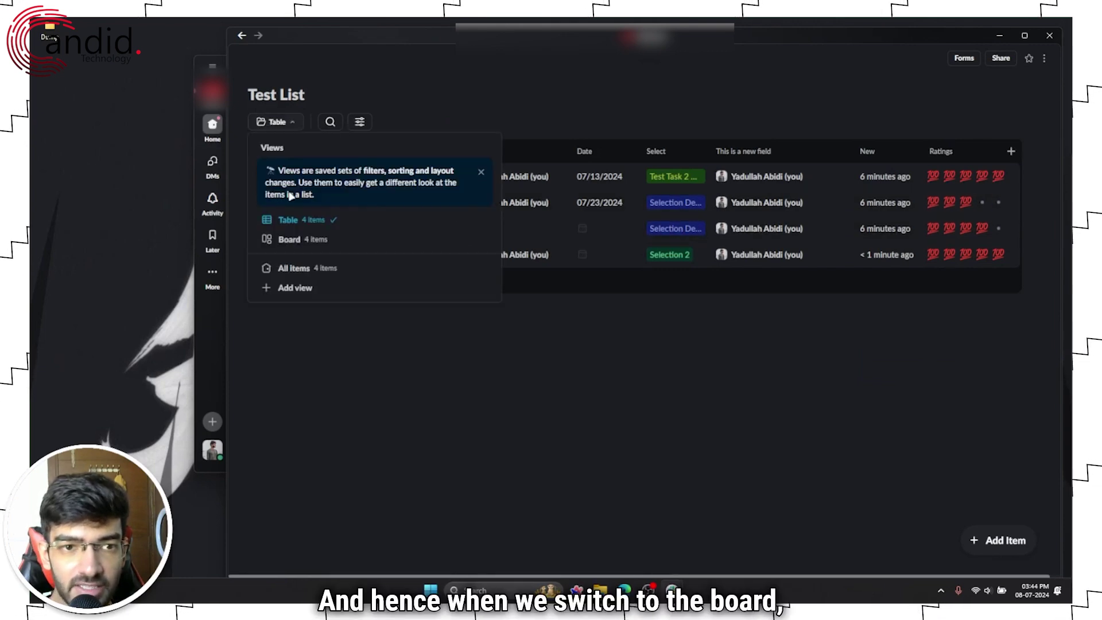
click(317, 239)
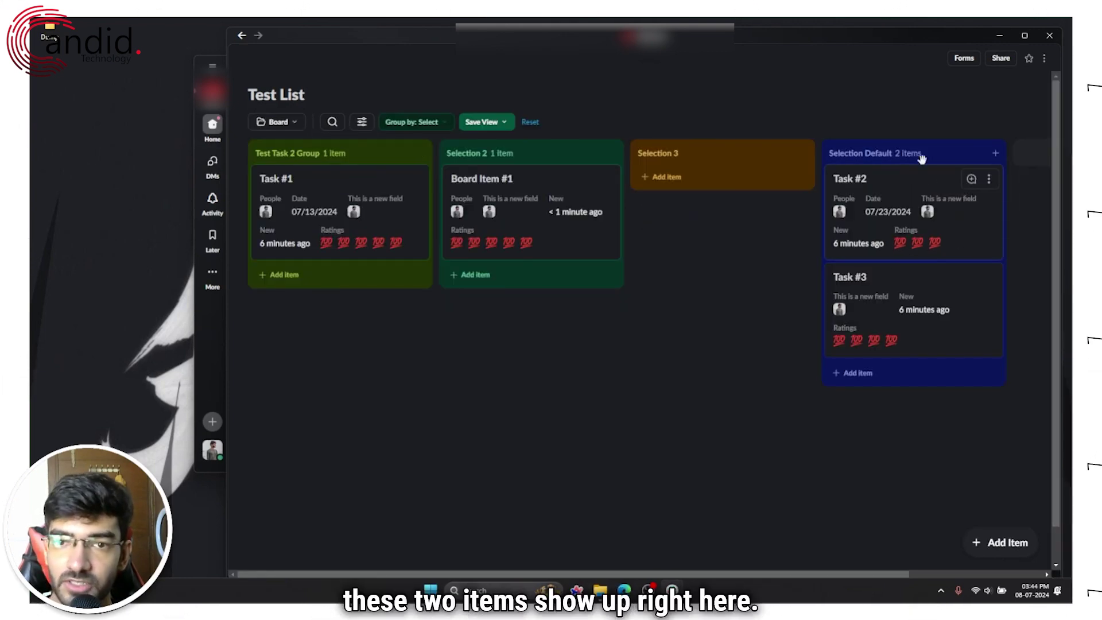
Return to the Table view and add an item named Board Item #2 at the end of the list
click(274, 122)
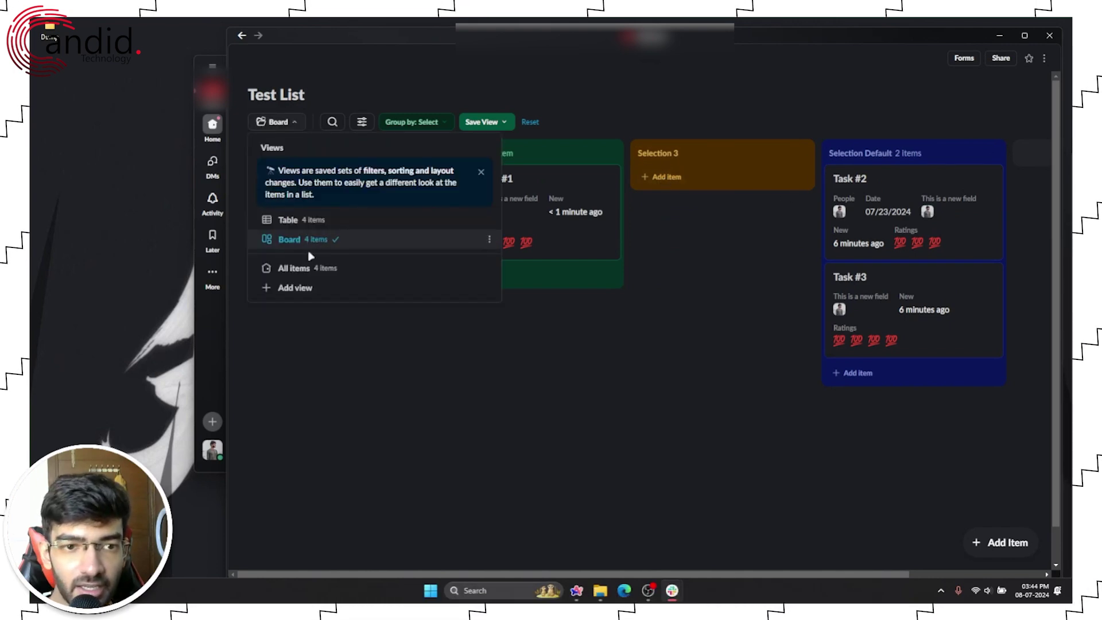
click(315, 221)
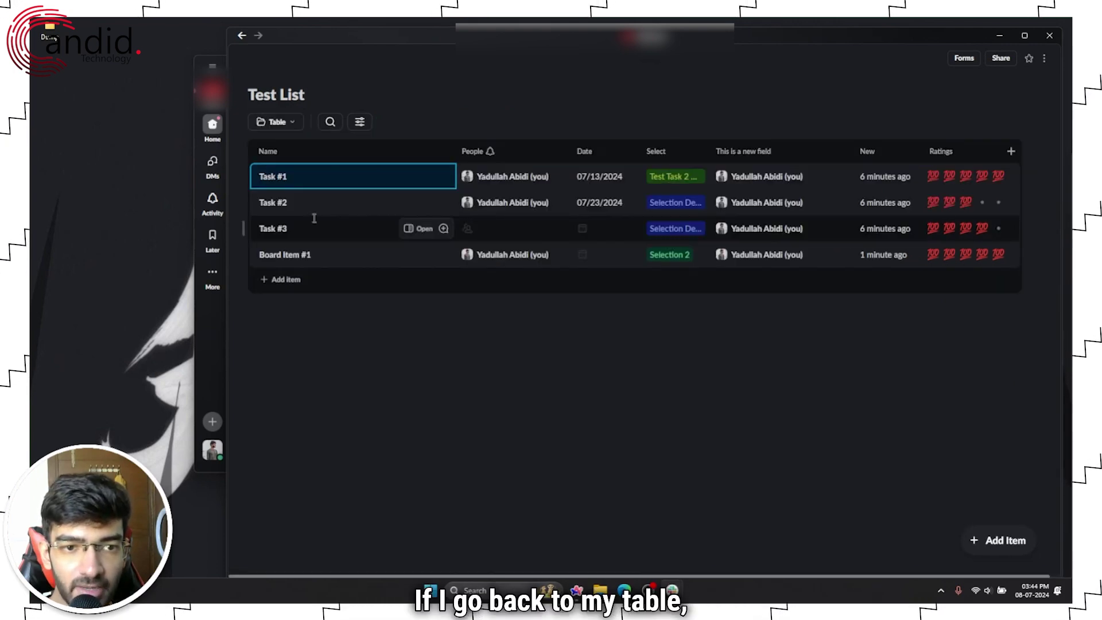
click(291, 280)
text(Boar)
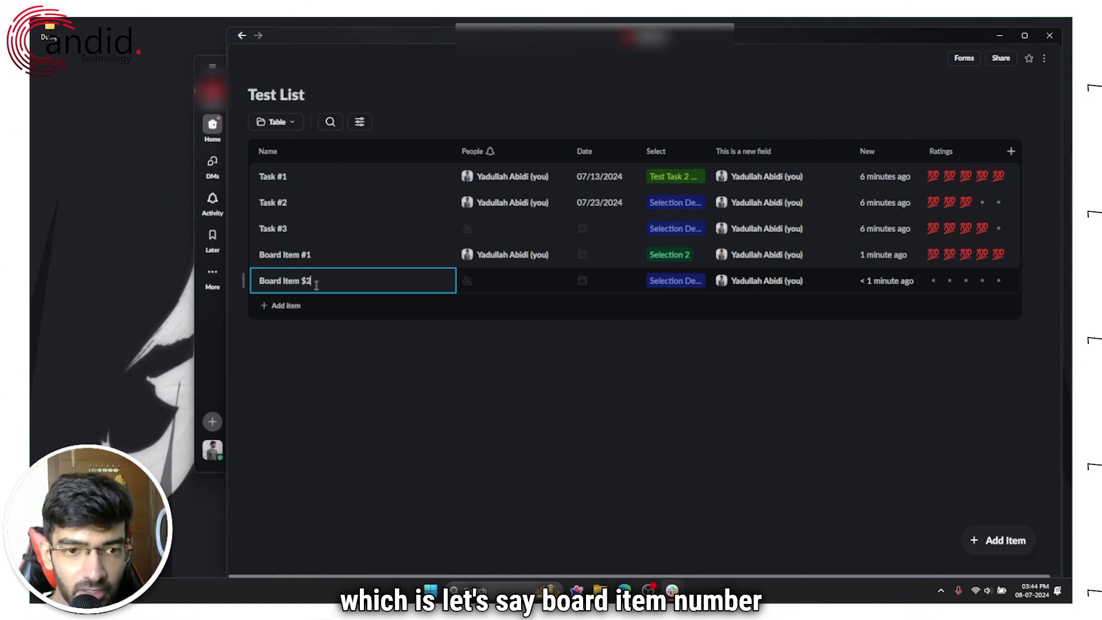
text(d Item $2)
key(BackSpace)
key(BackSpace)
text(#1)
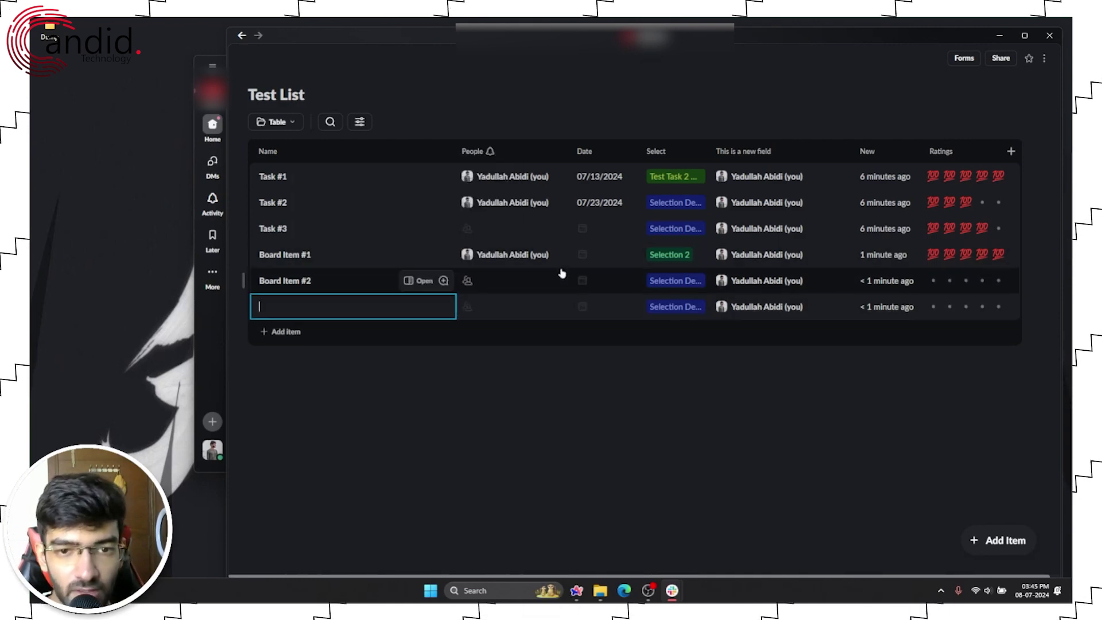
Assign Board Item #2 to yourself and set its Select value to Selection 3
click(516, 293)
click(585, 310)
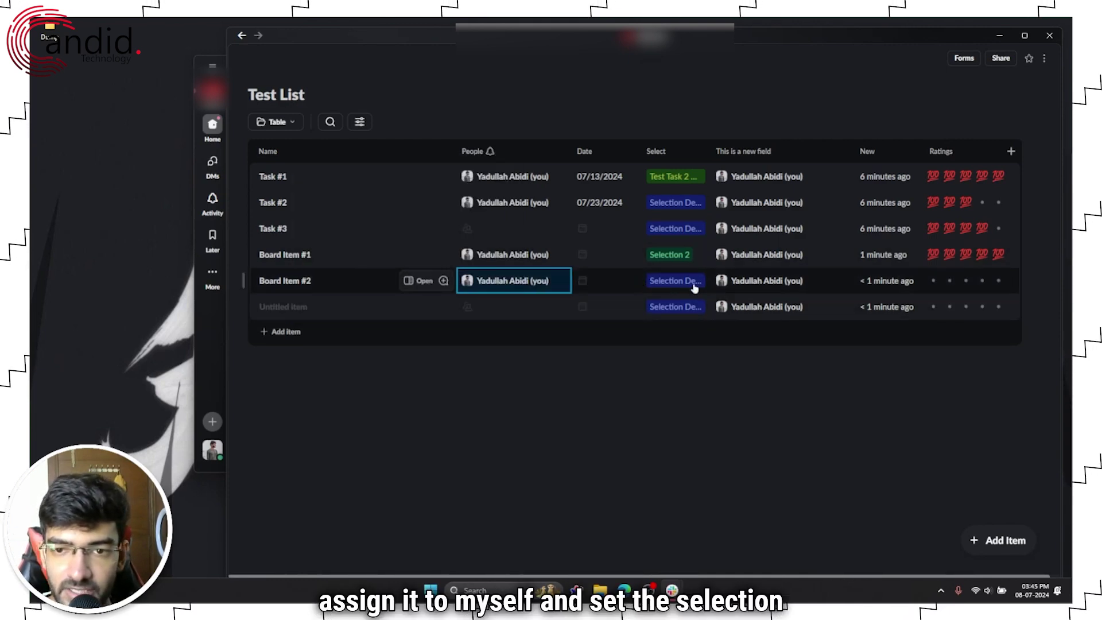
click(690, 282)
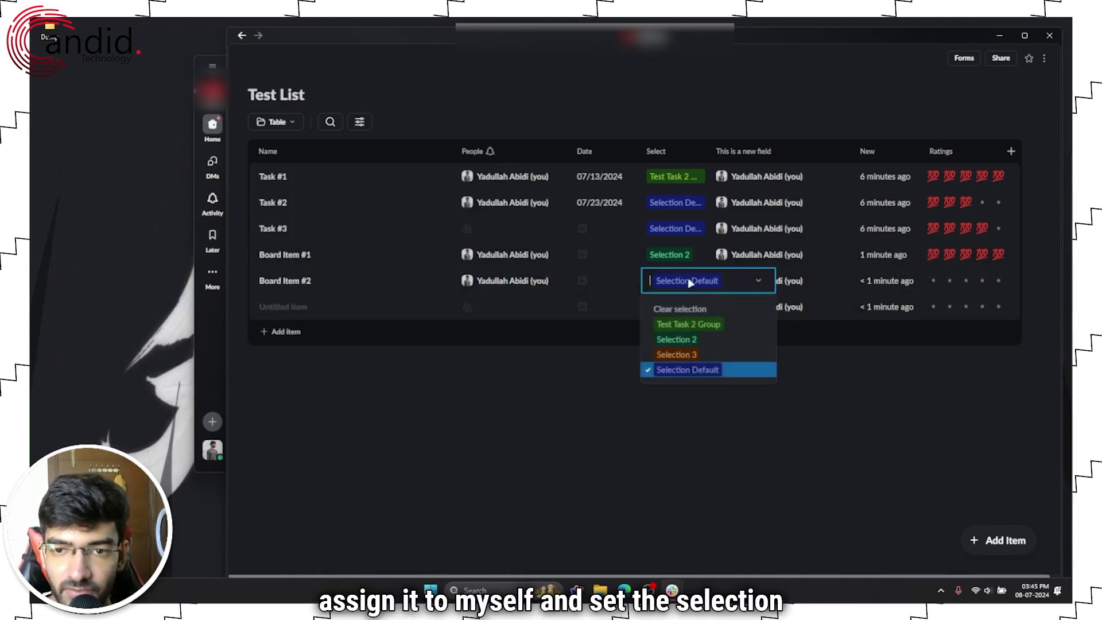
click(700, 355)
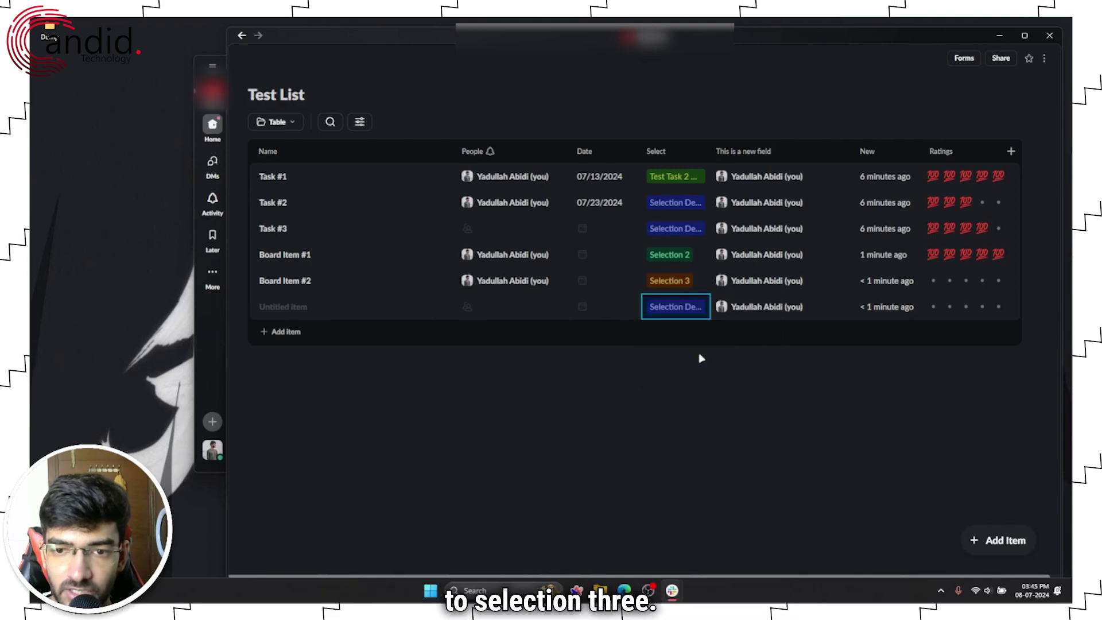
Delete the untitled item at the end of the list and switch to the Board view
right_click(321, 308)
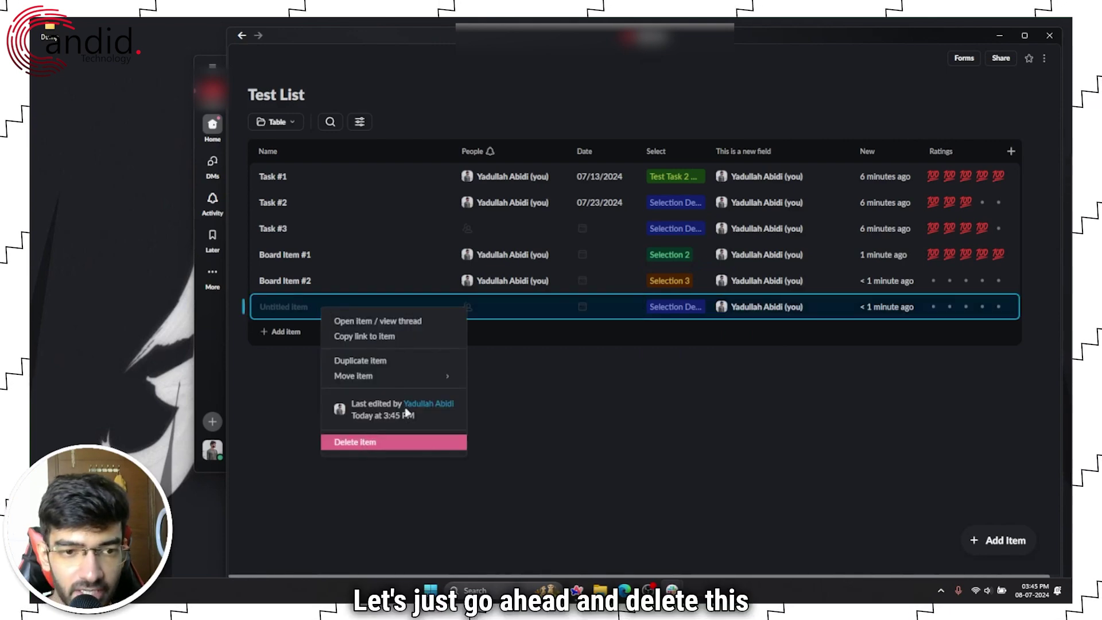
click(365, 445)
click(291, 122)
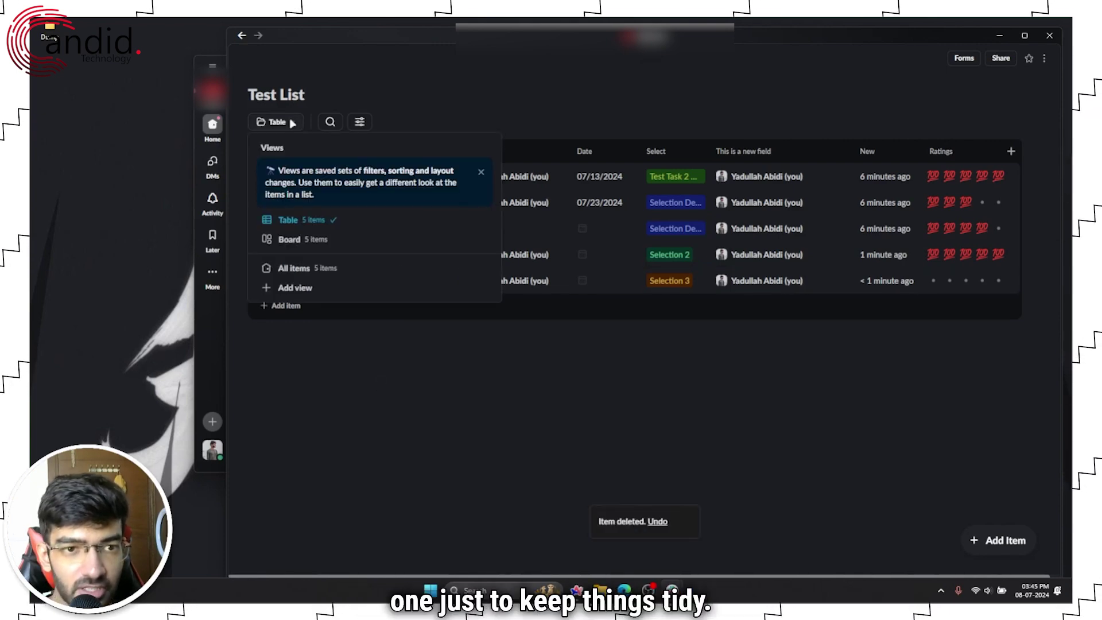
click(307, 244)
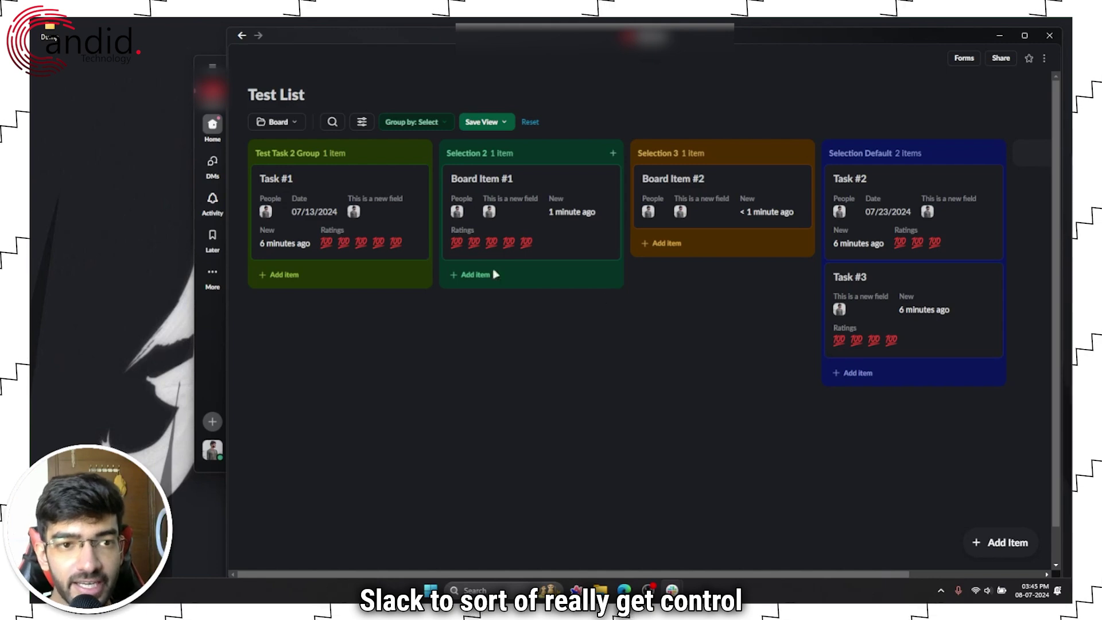
Return to the Table view and try a People filter, ticking and clearing the Viewer (you) option
click(291, 123)
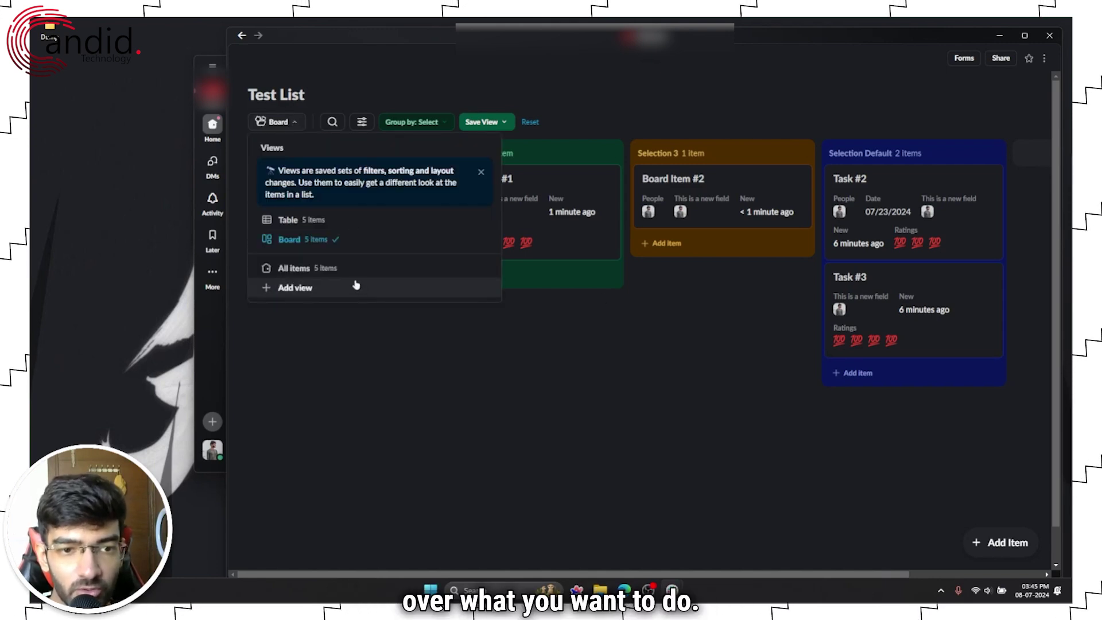
click(337, 225)
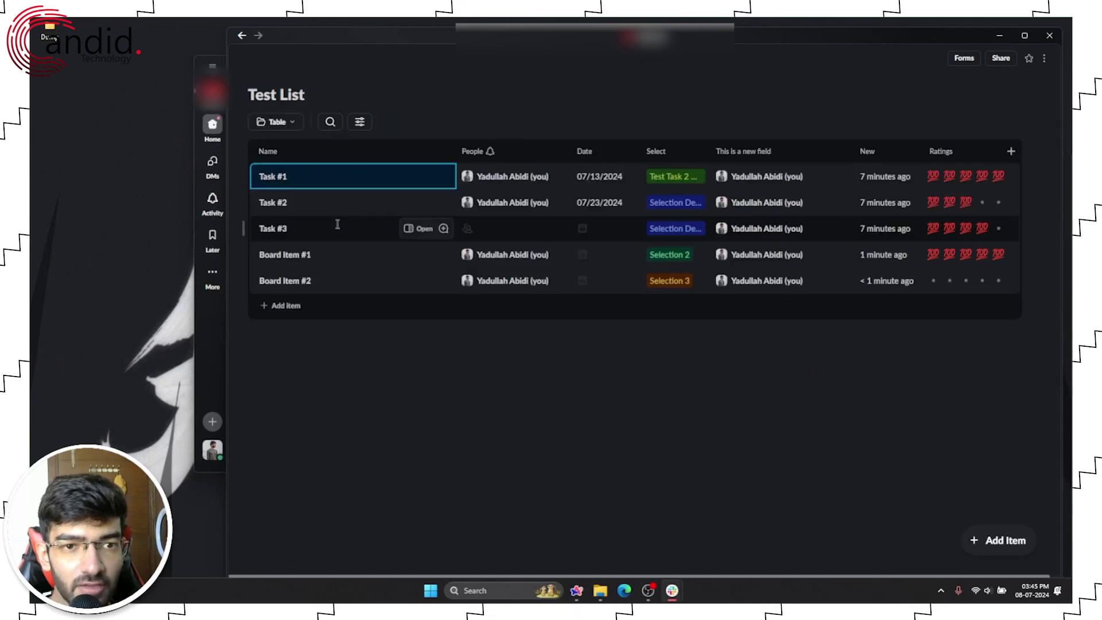
click(359, 122)
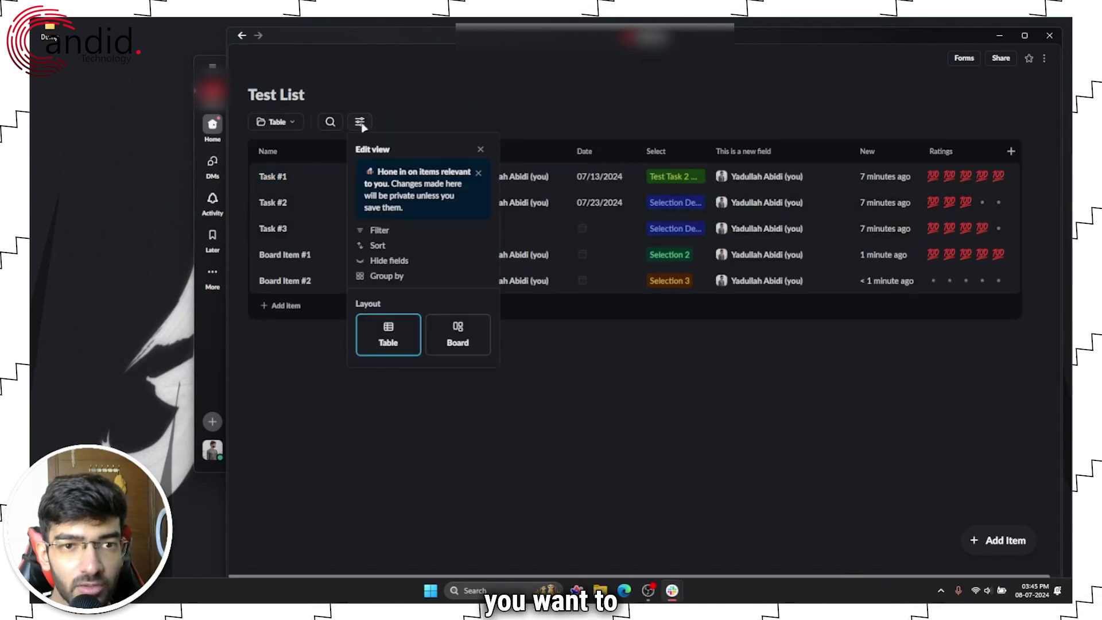
click(401, 231)
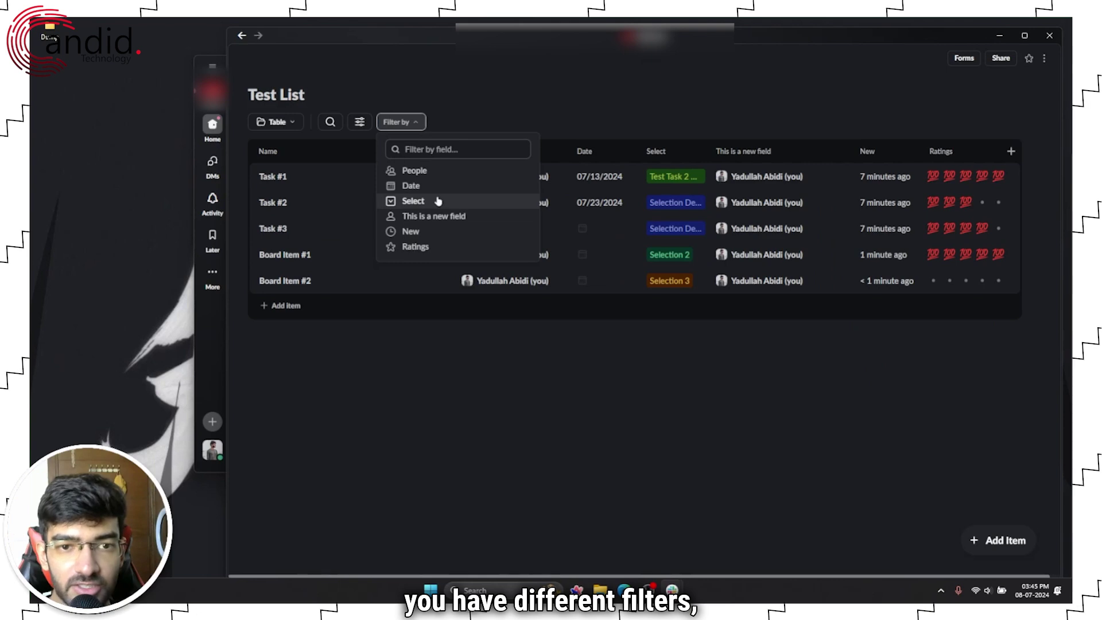
click(414, 171)
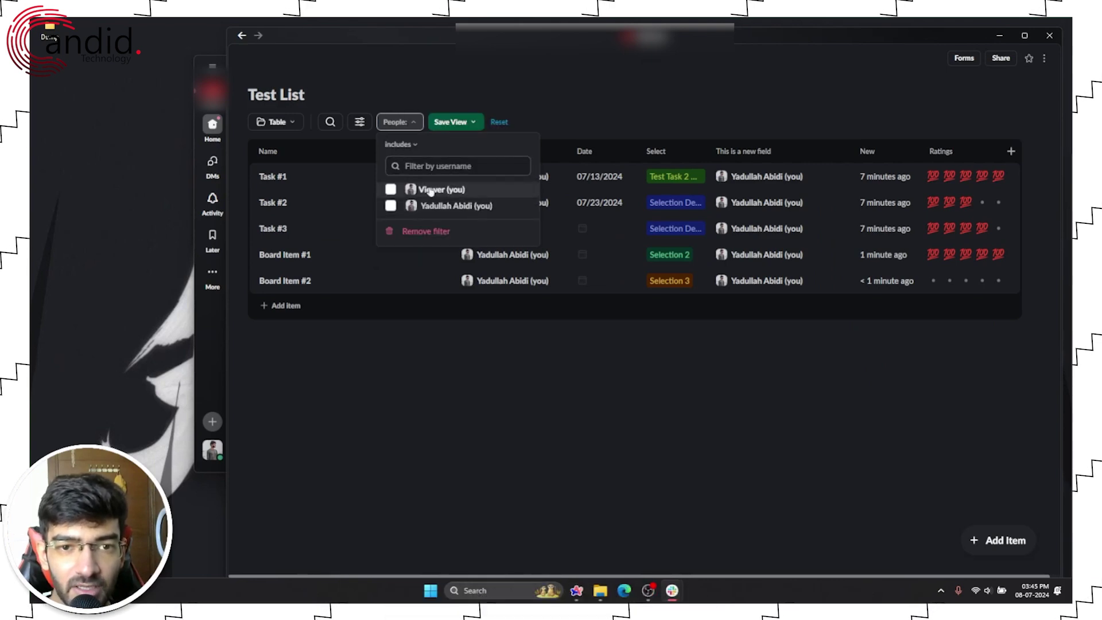
click(390, 189)
click(390, 189)
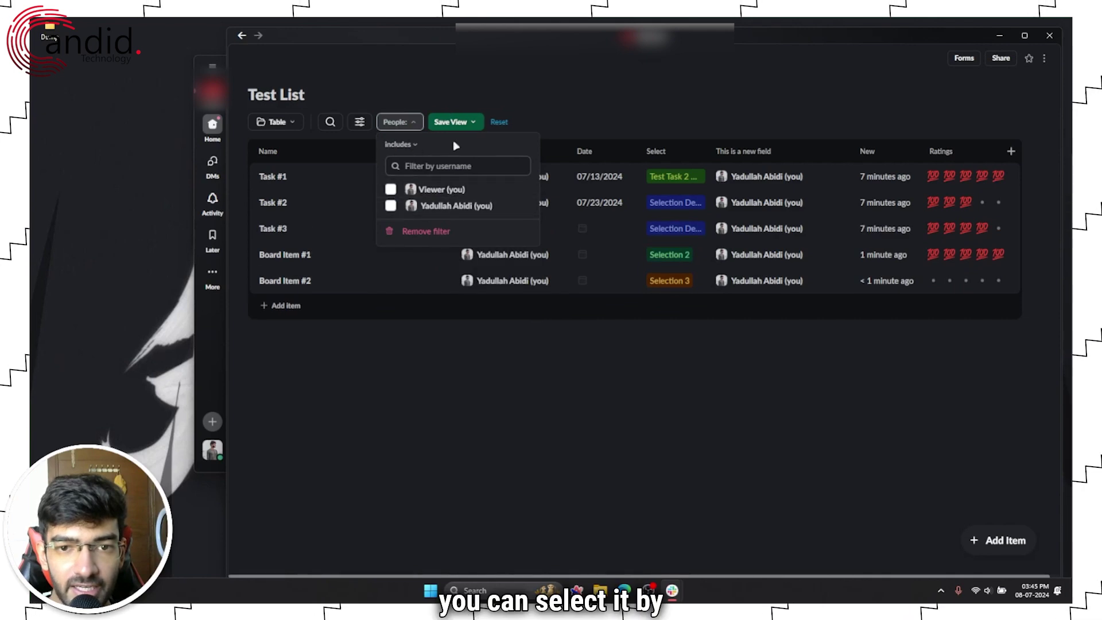
click(406, 123)
Try filtering the items by a Ratings value of 3, and clear the filter again
click(359, 122)
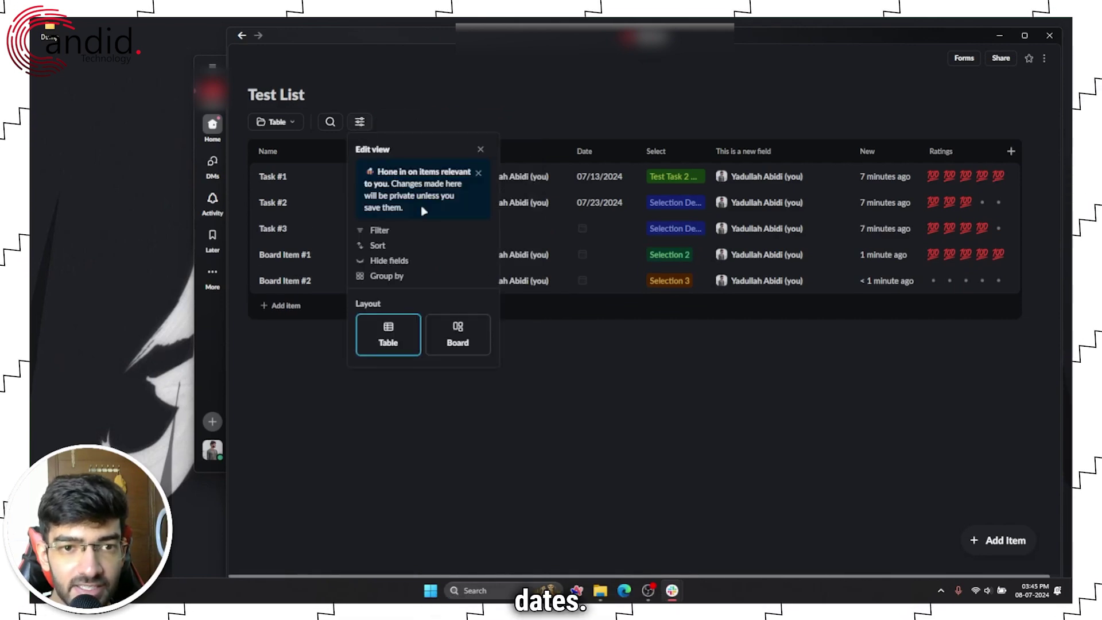
click(405, 230)
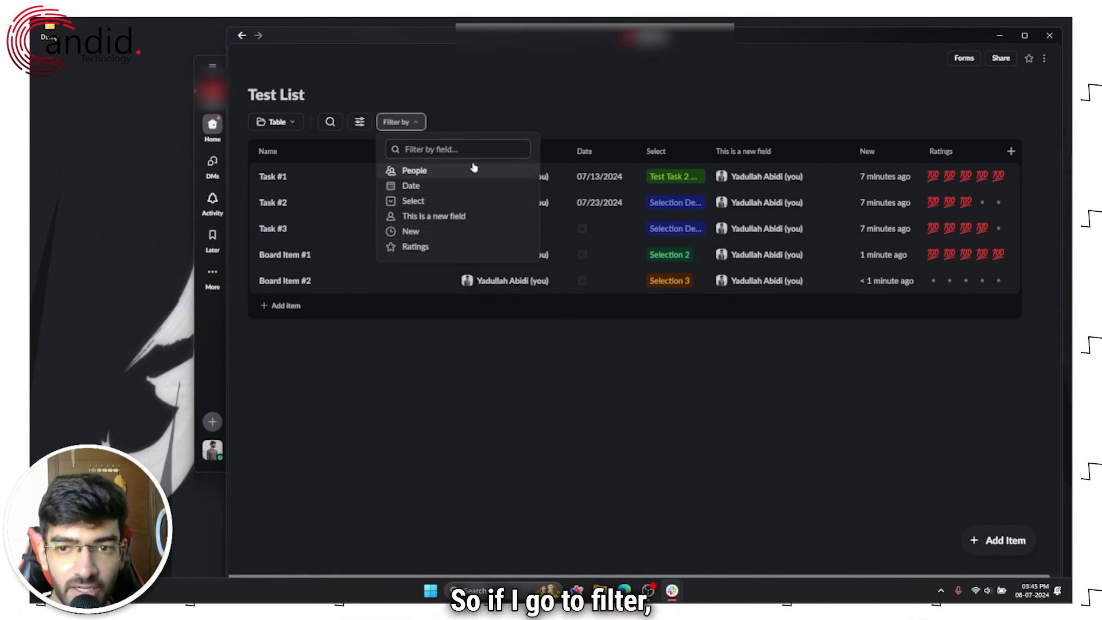
click(454, 247)
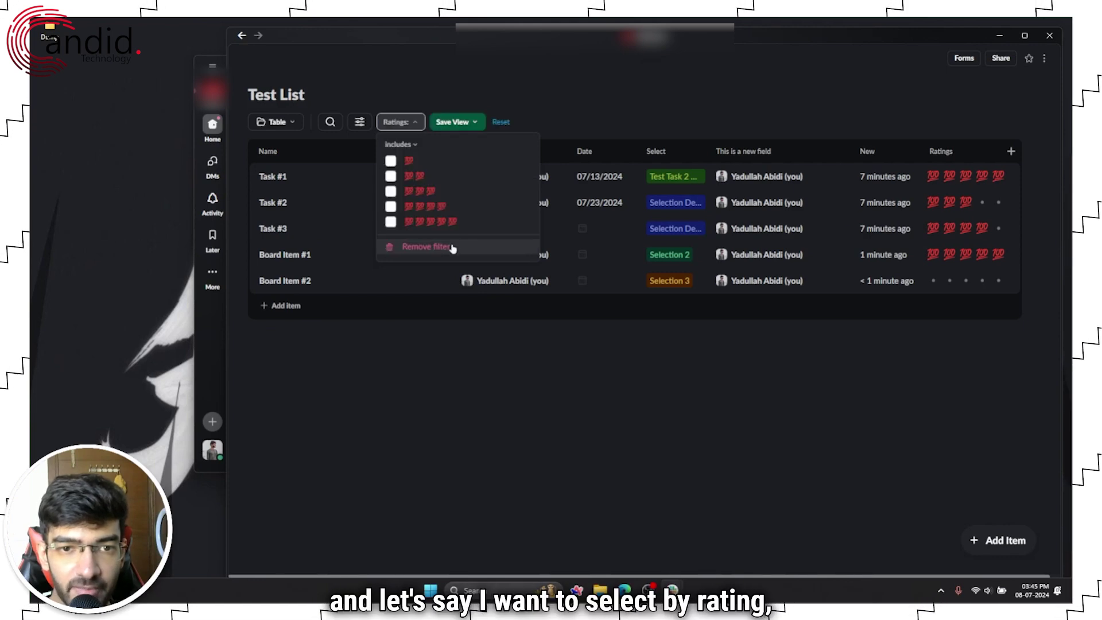
click(391, 191)
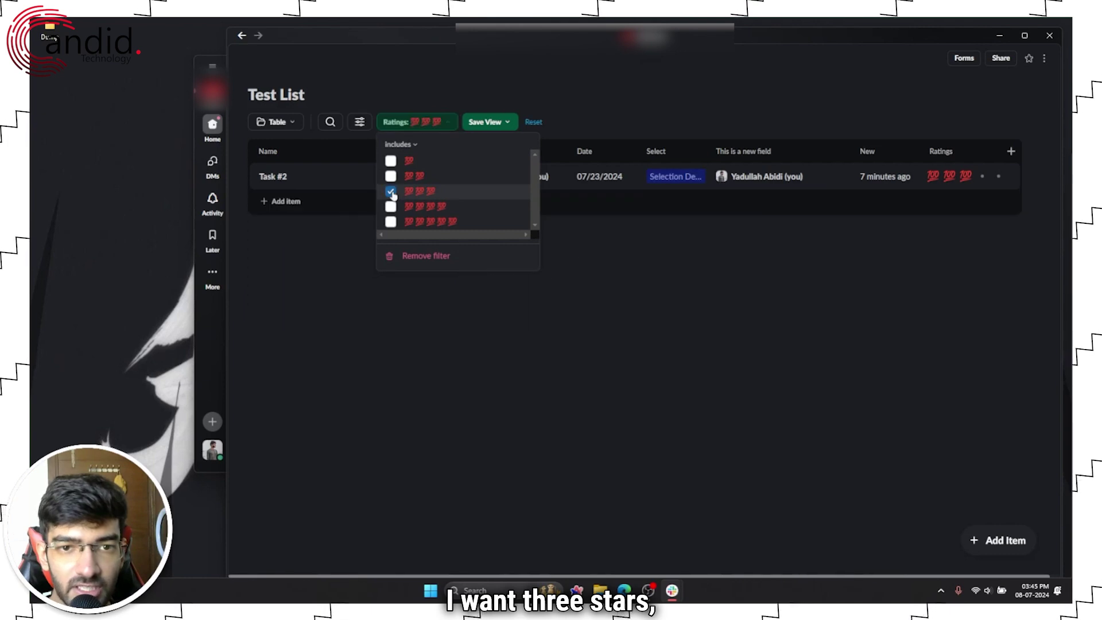
click(391, 192)
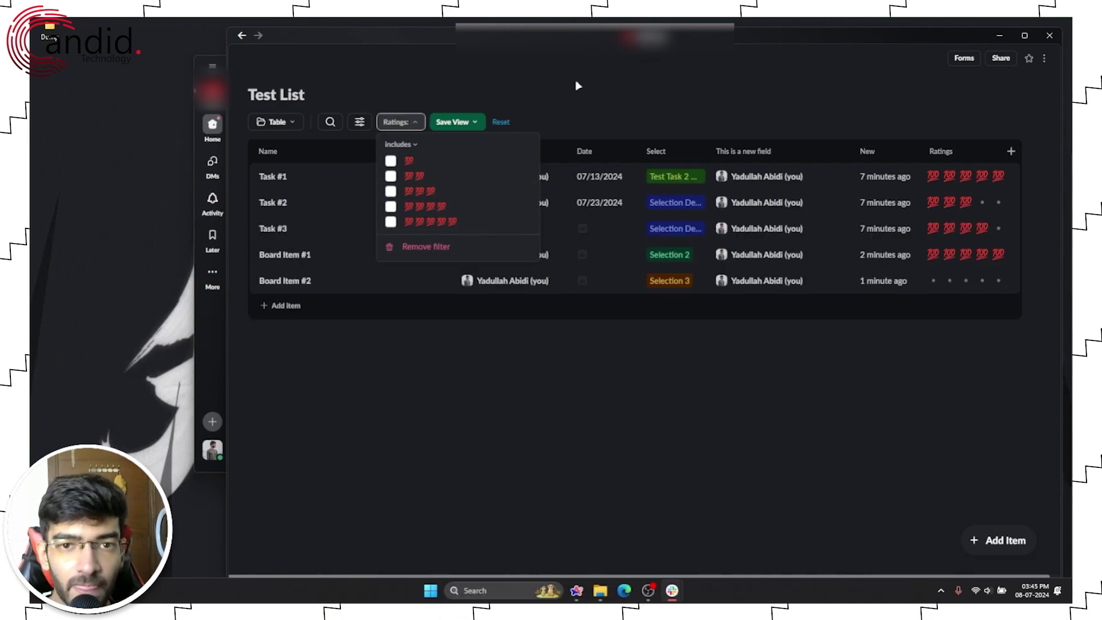
click(578, 81)
Switch to the All items view, post the comment "This is a test thread" on Task #1, and close its thread
click(280, 127)
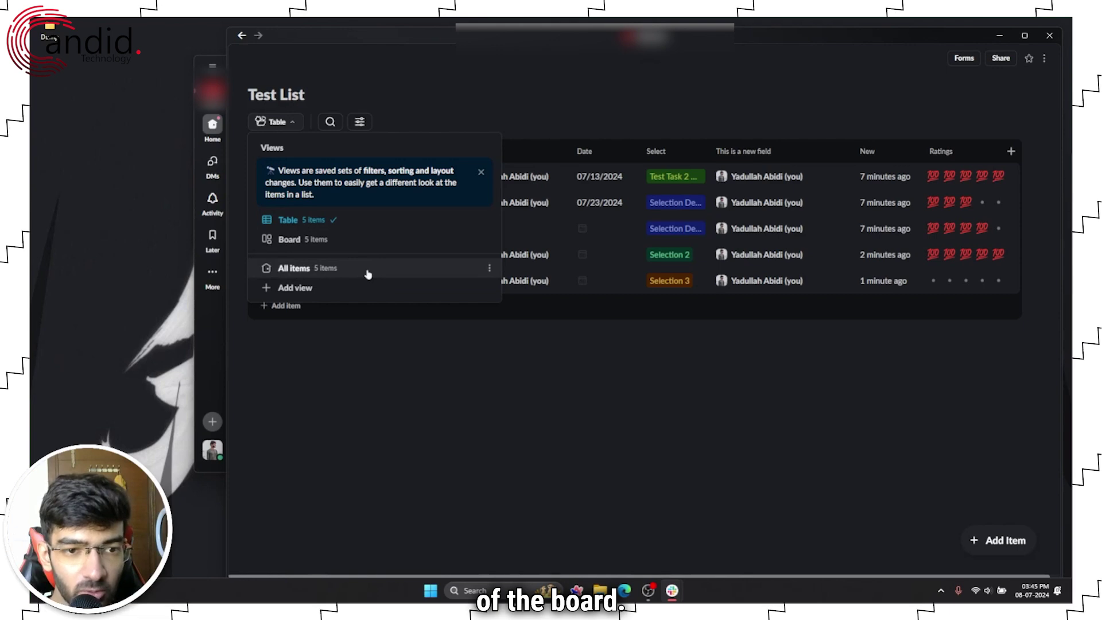
click(367, 268)
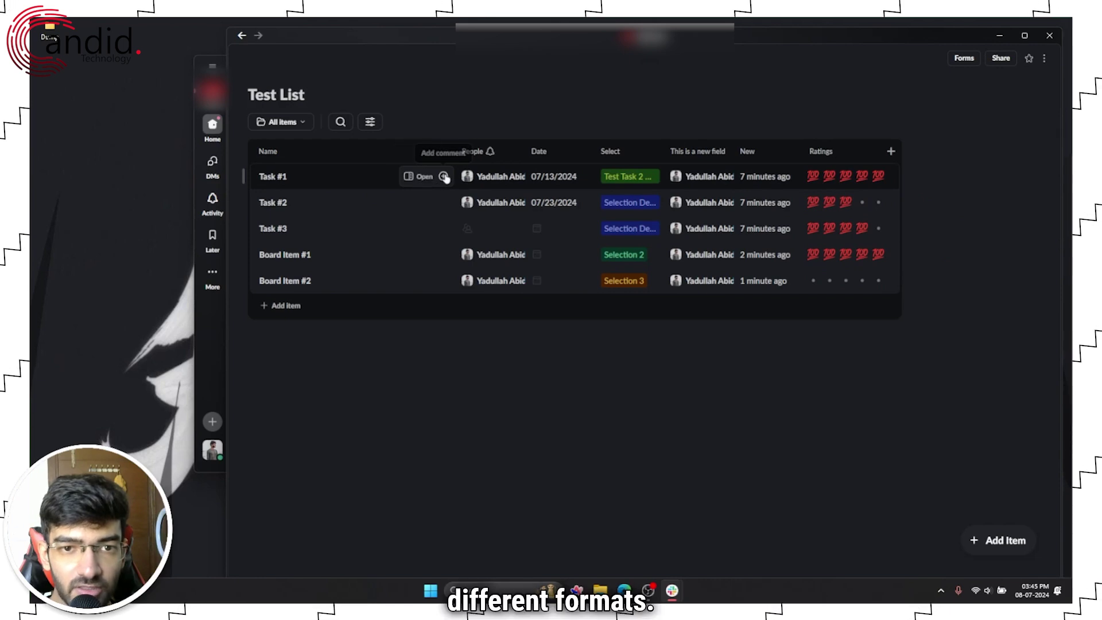
click(445, 177)
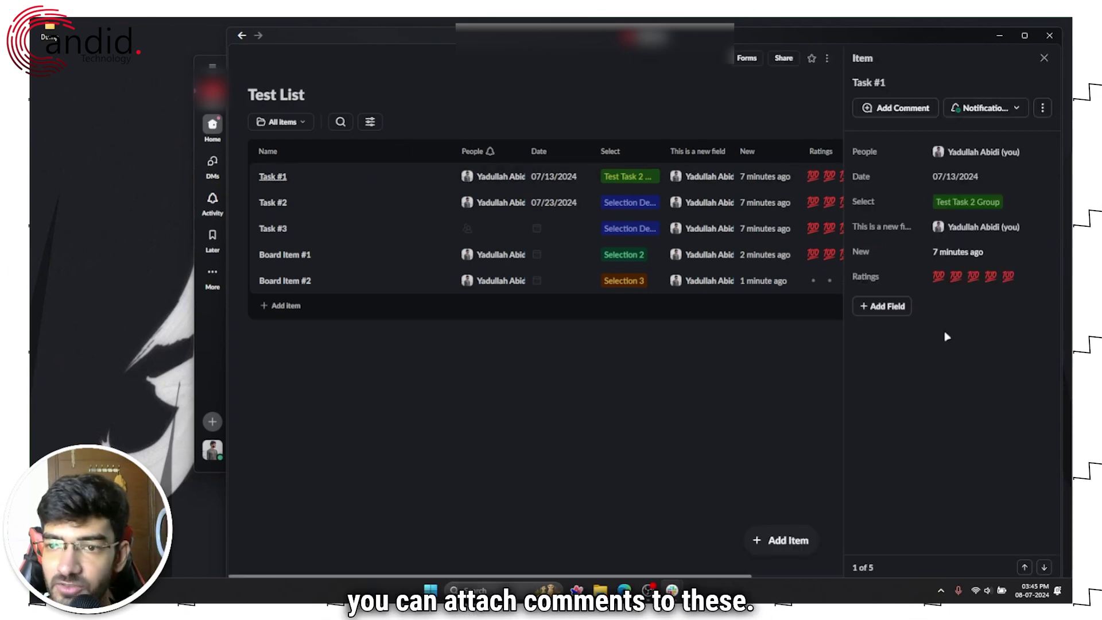
click(908, 91)
click(916, 109)
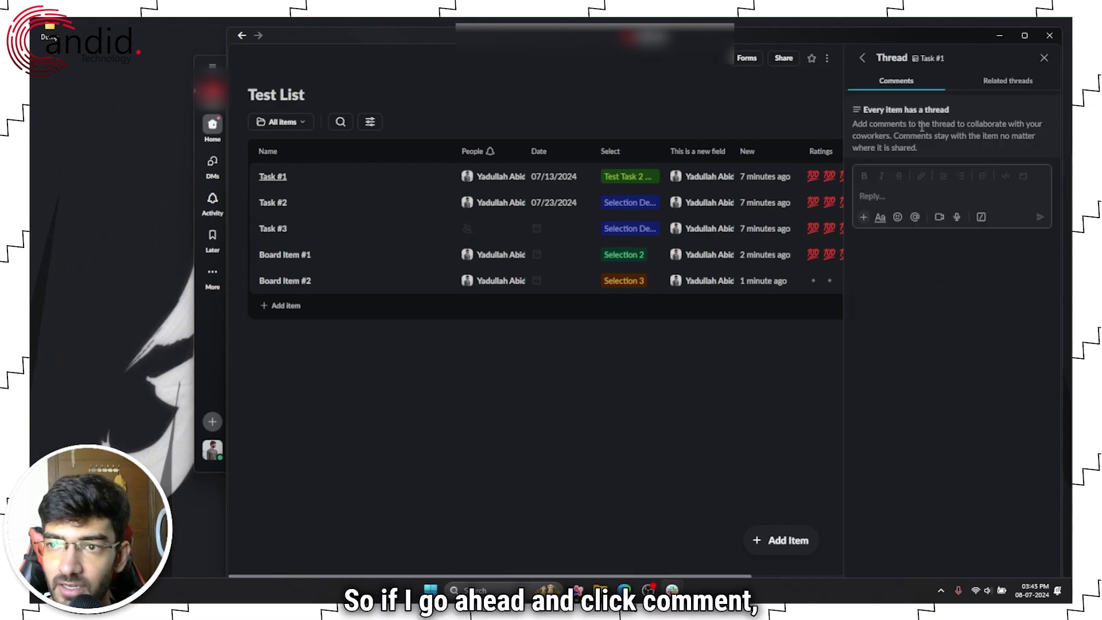
click(926, 187)
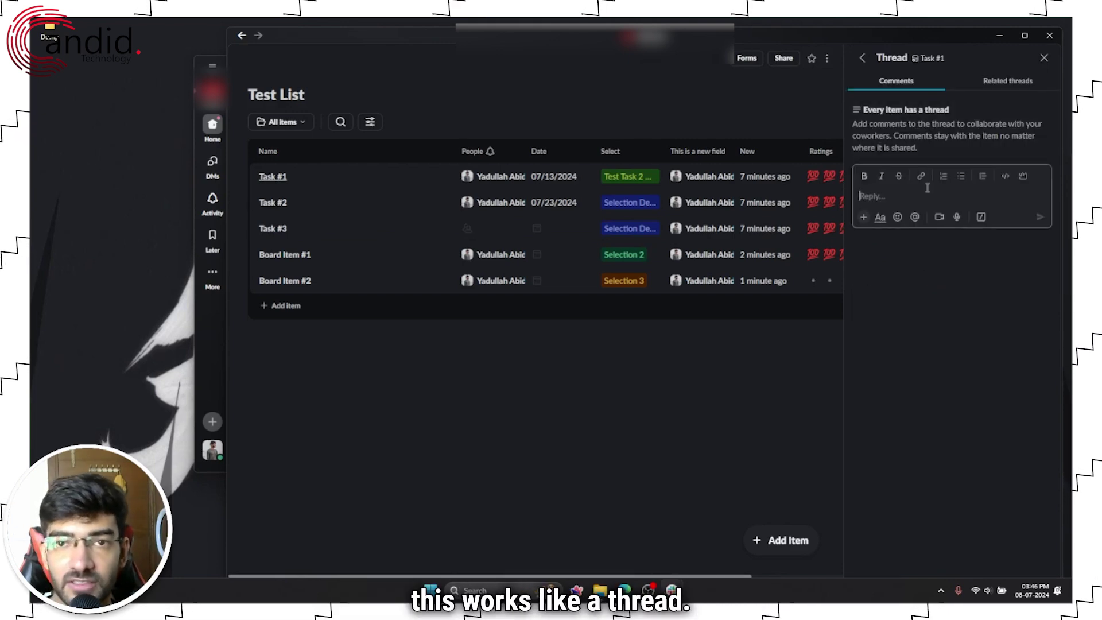
text(This i)
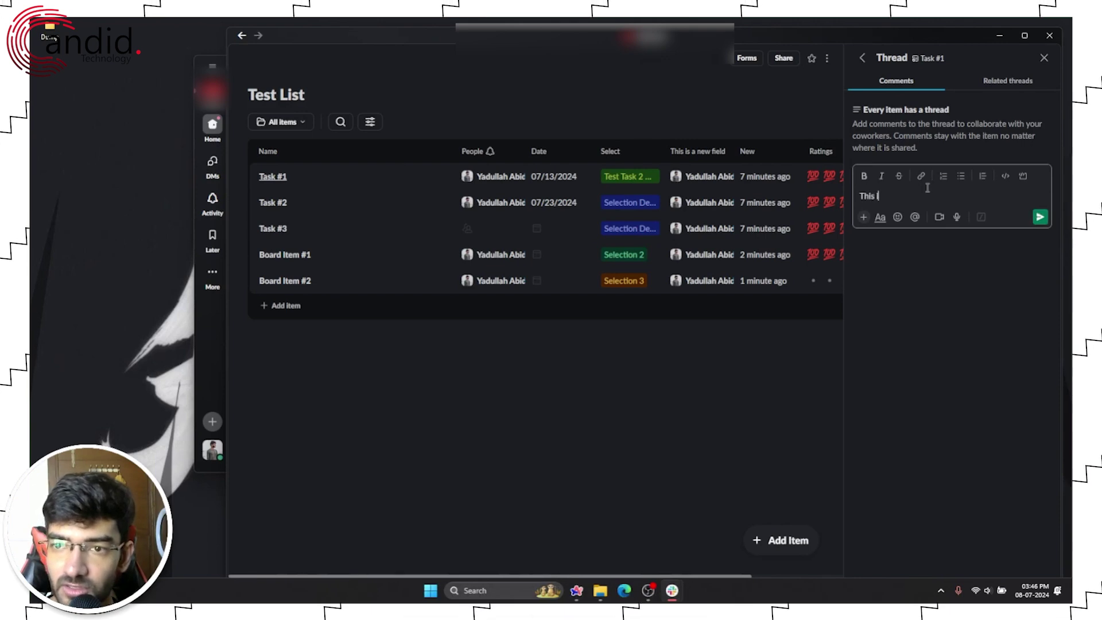
text(s a test thread)
key(Return)
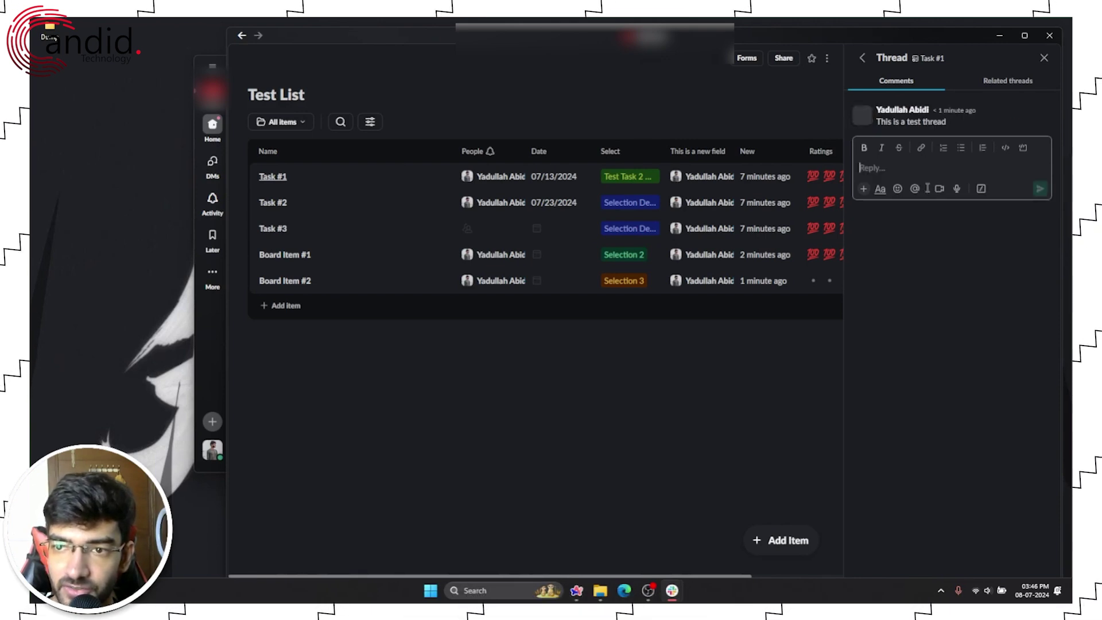
click(443, 176)
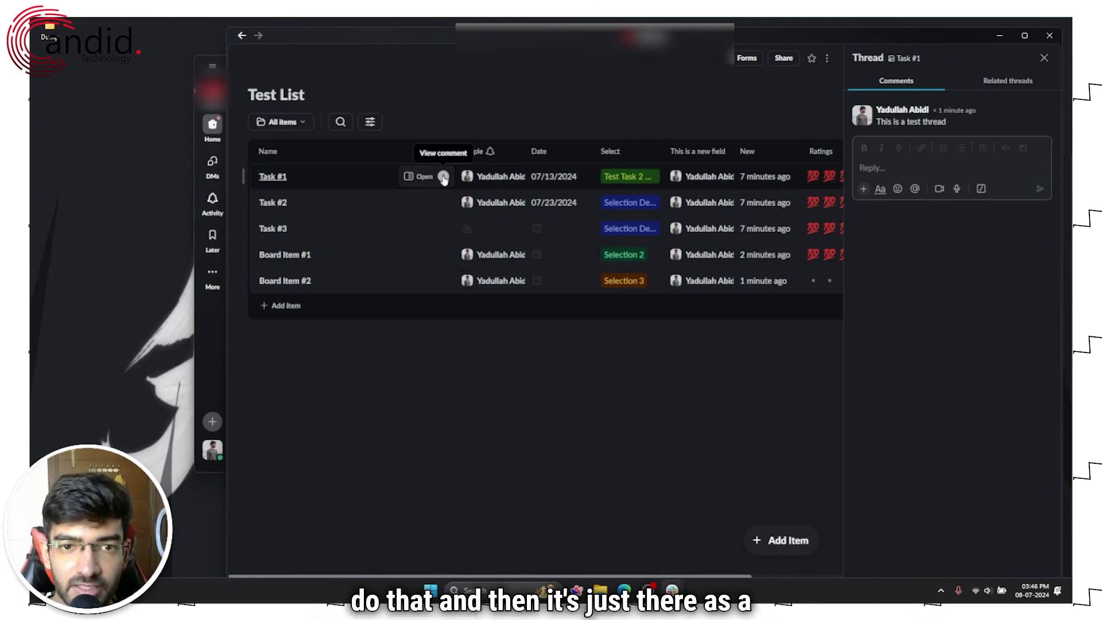
click(1044, 58)
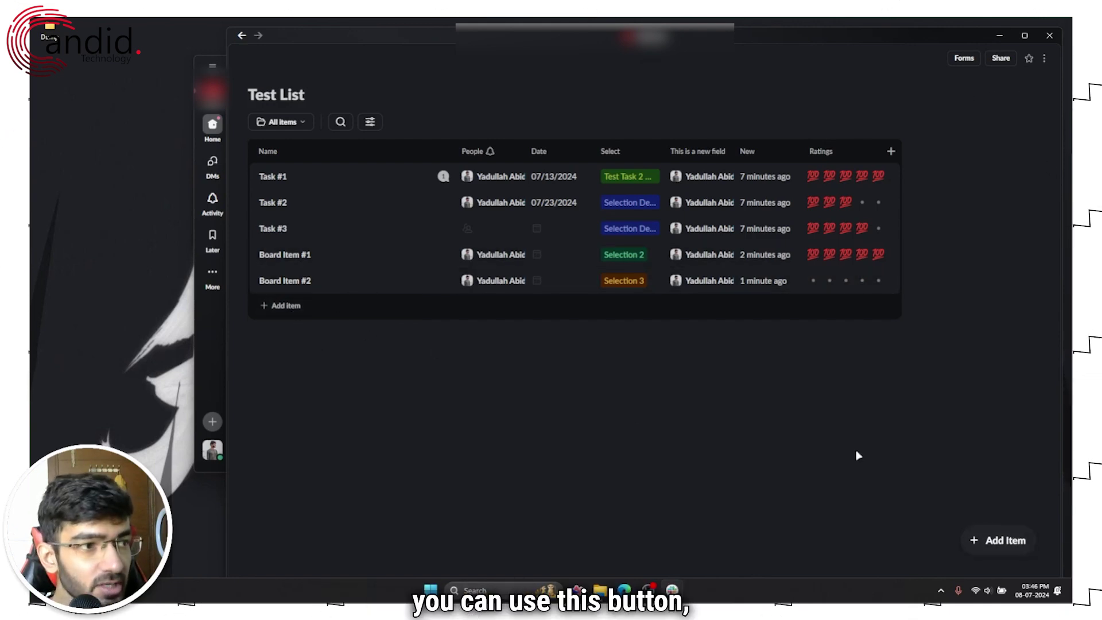
Examine the list's form setup and sharing options without changing them
click(965, 60)
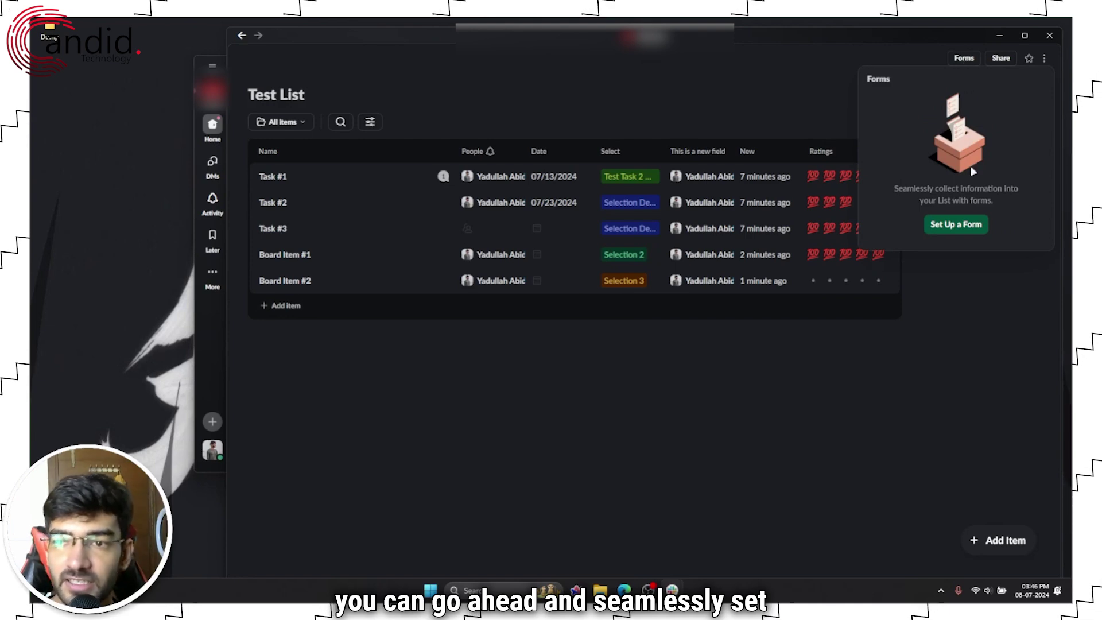
key(Escape)
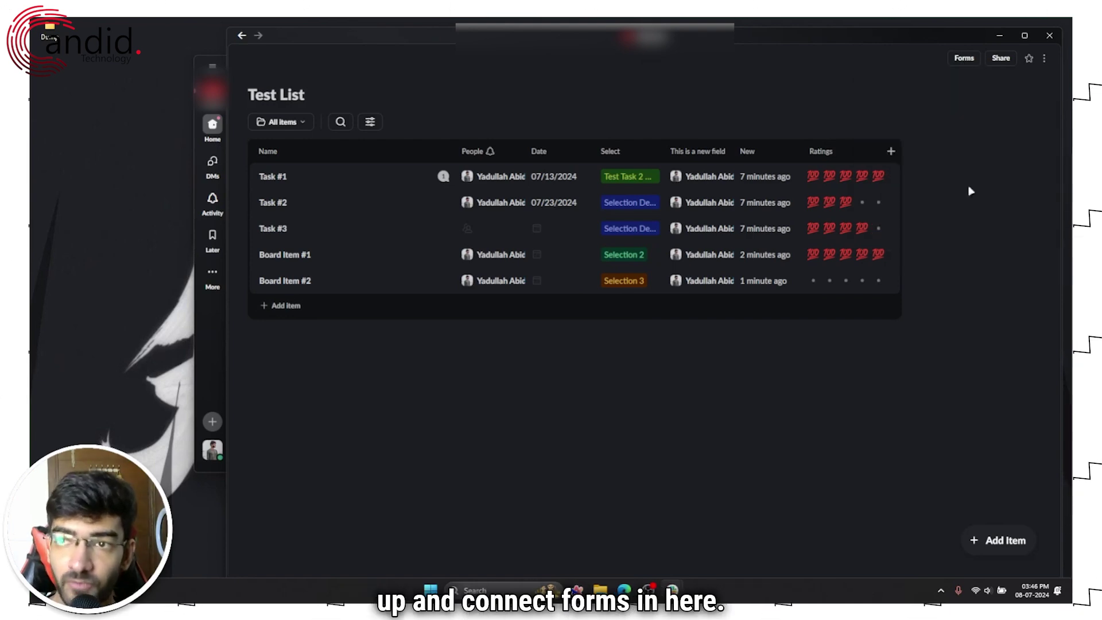
click(1004, 62)
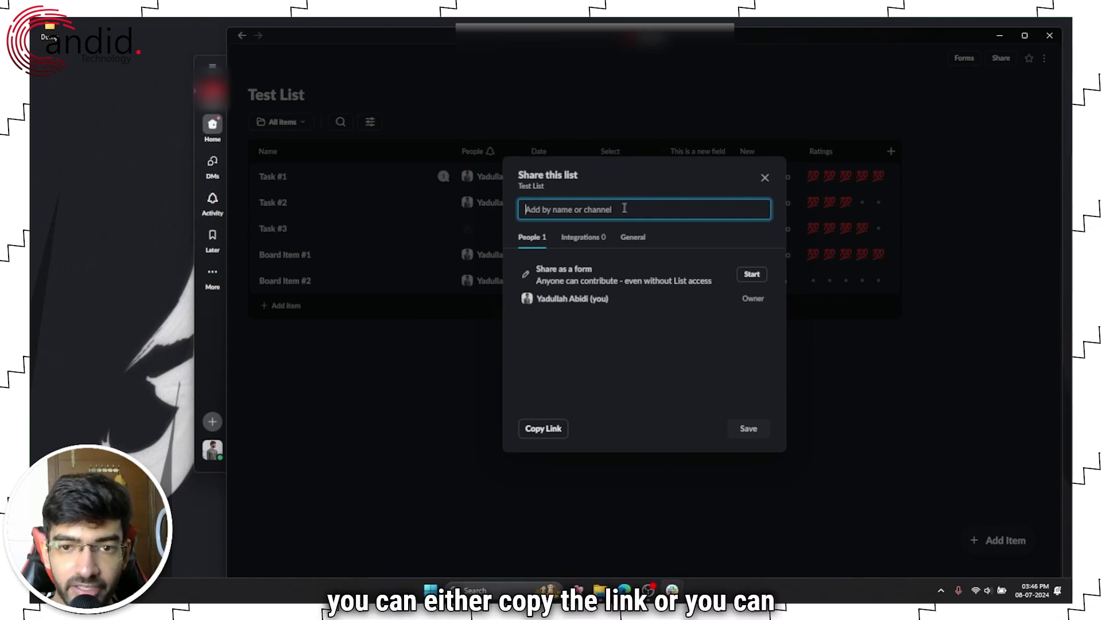
click(763, 177)
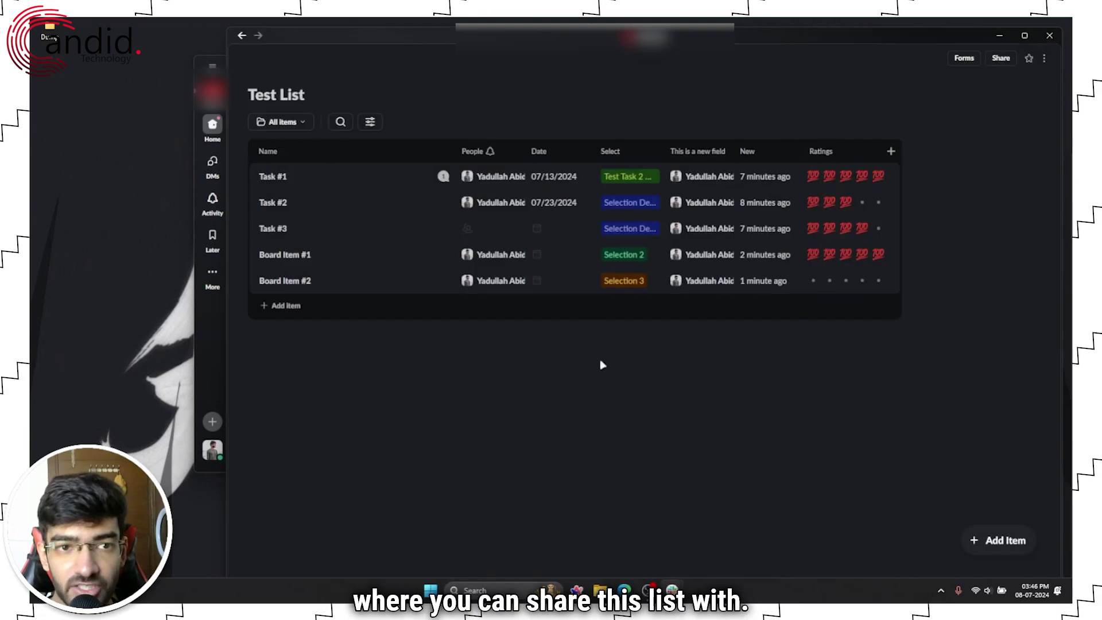
Go back from Test List to the new-list page with its starting options and templates
click(242, 37)
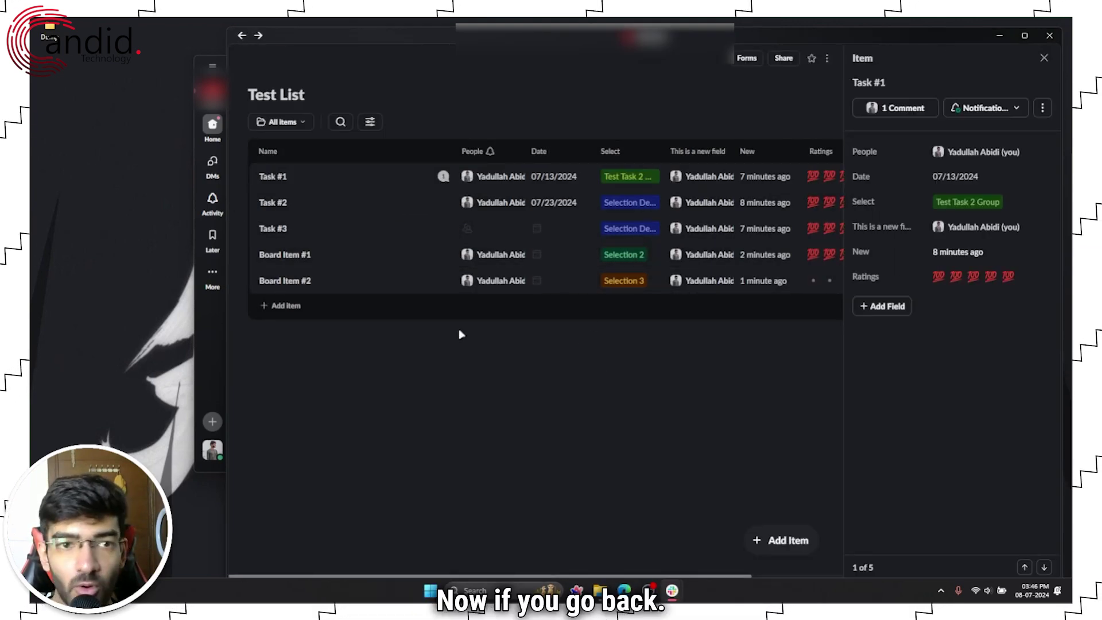
click(242, 36)
click(242, 36)
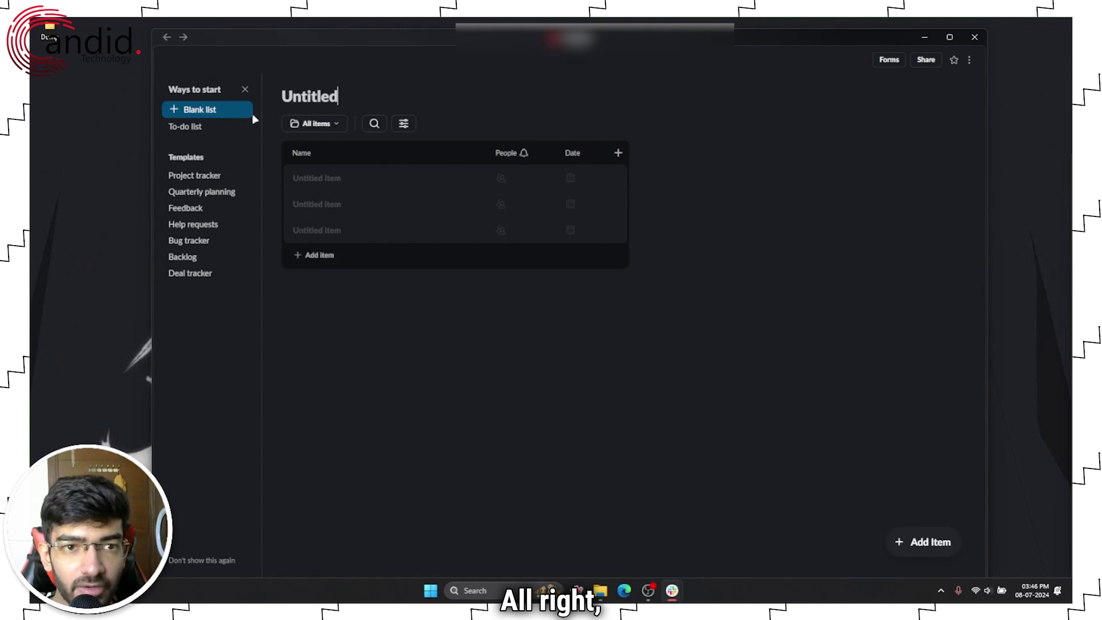
Preview the Project tracker, Quarterly planning, Feedback, Help requests, Bug tracker, Backlog and Deal tracker templates, and open the To-do list
click(193, 175)
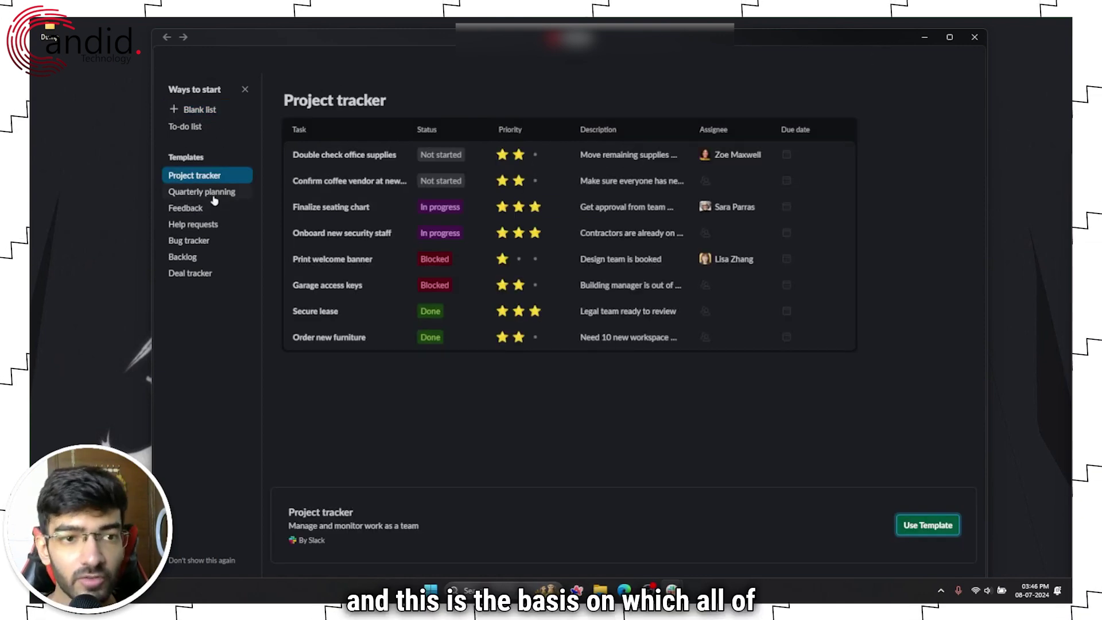
click(213, 195)
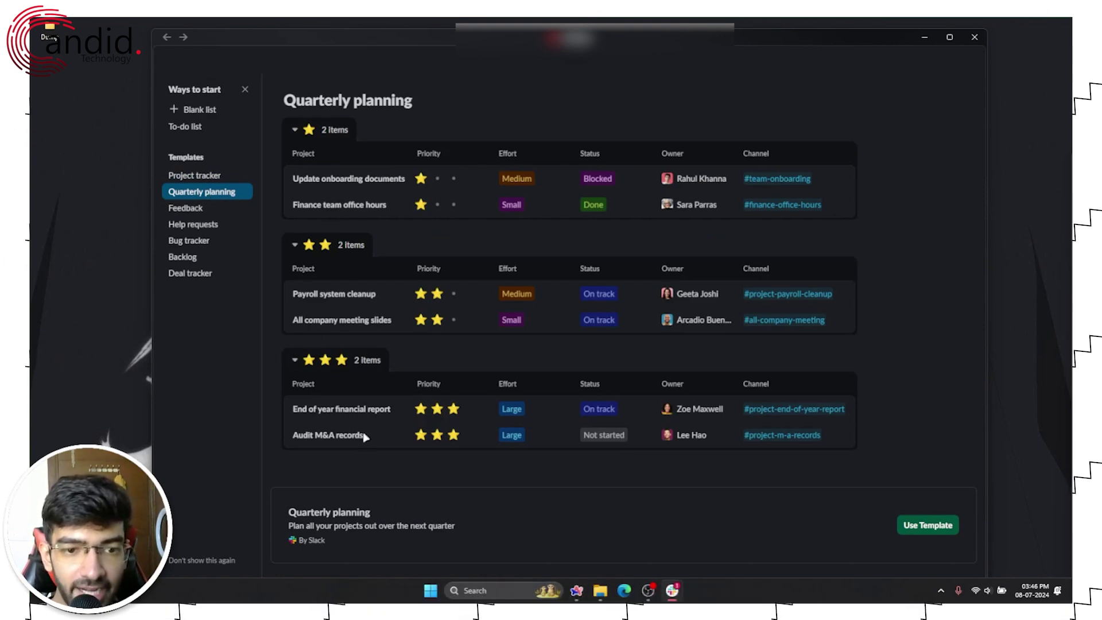
click(191, 210)
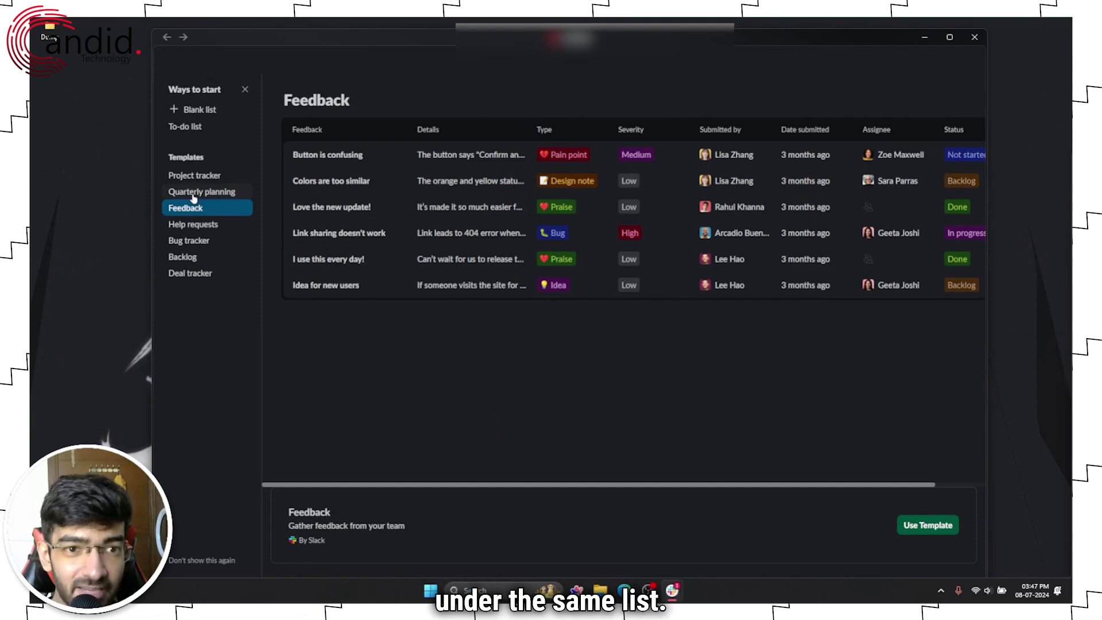
click(195, 225)
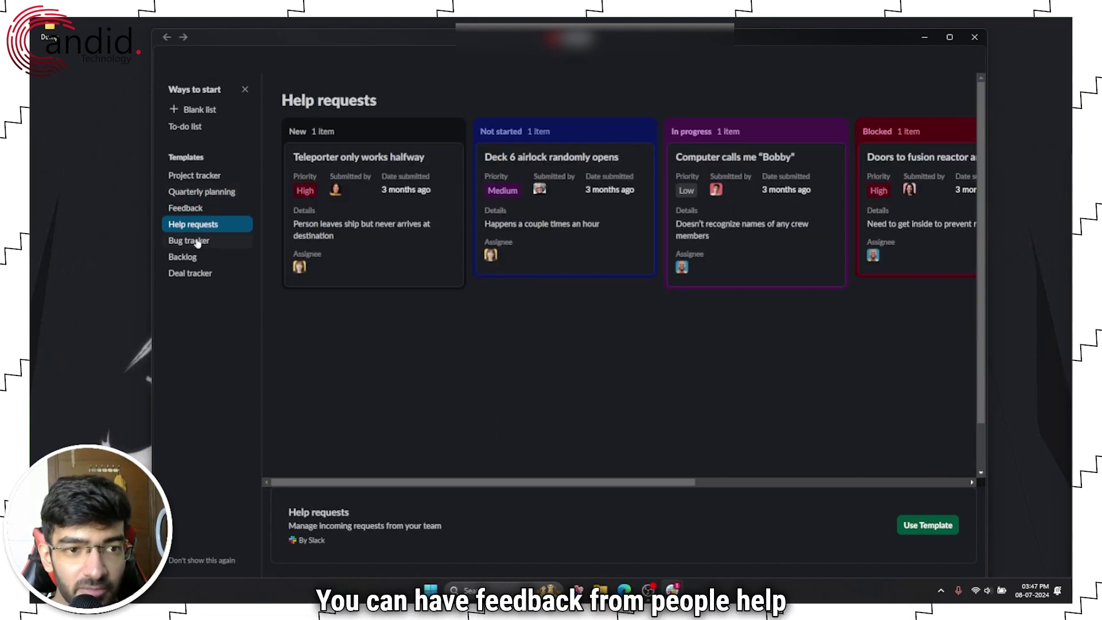
click(197, 241)
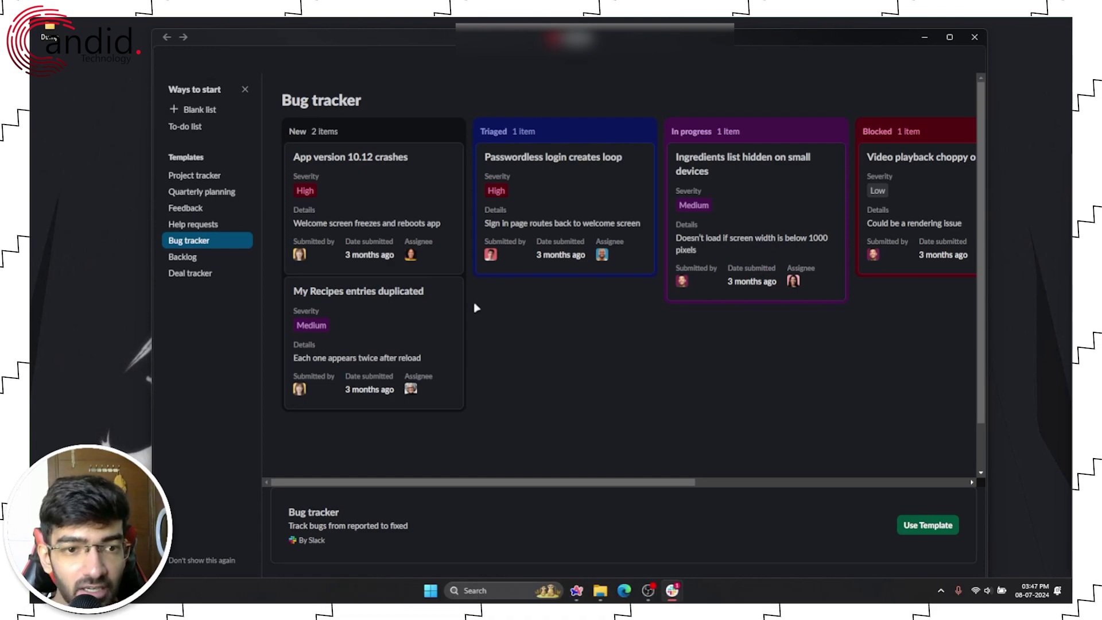
click(193, 258)
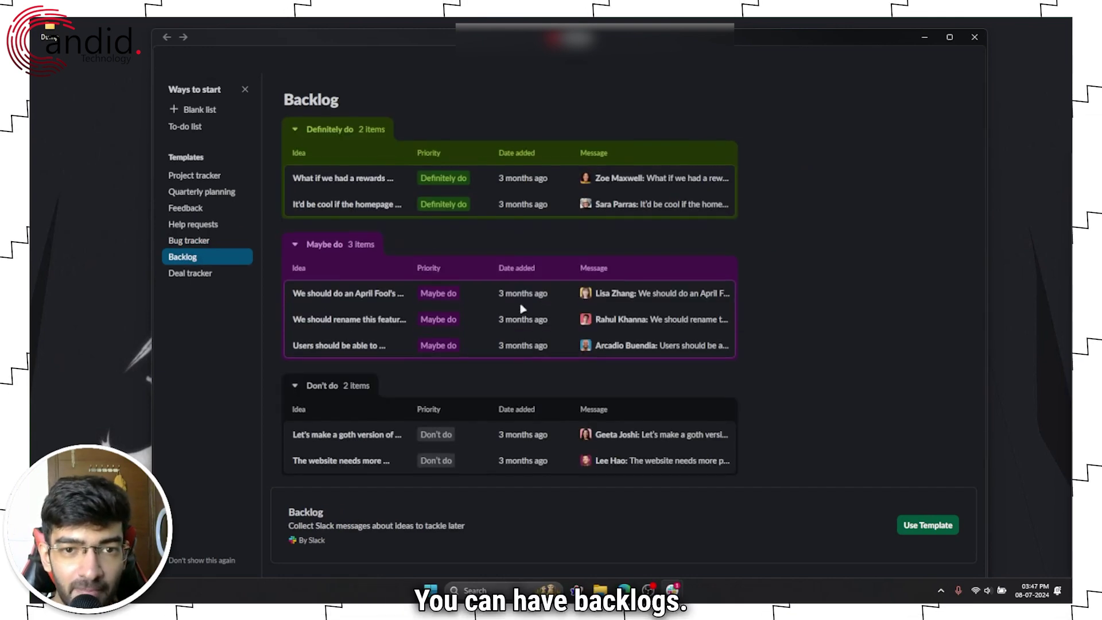
click(211, 274)
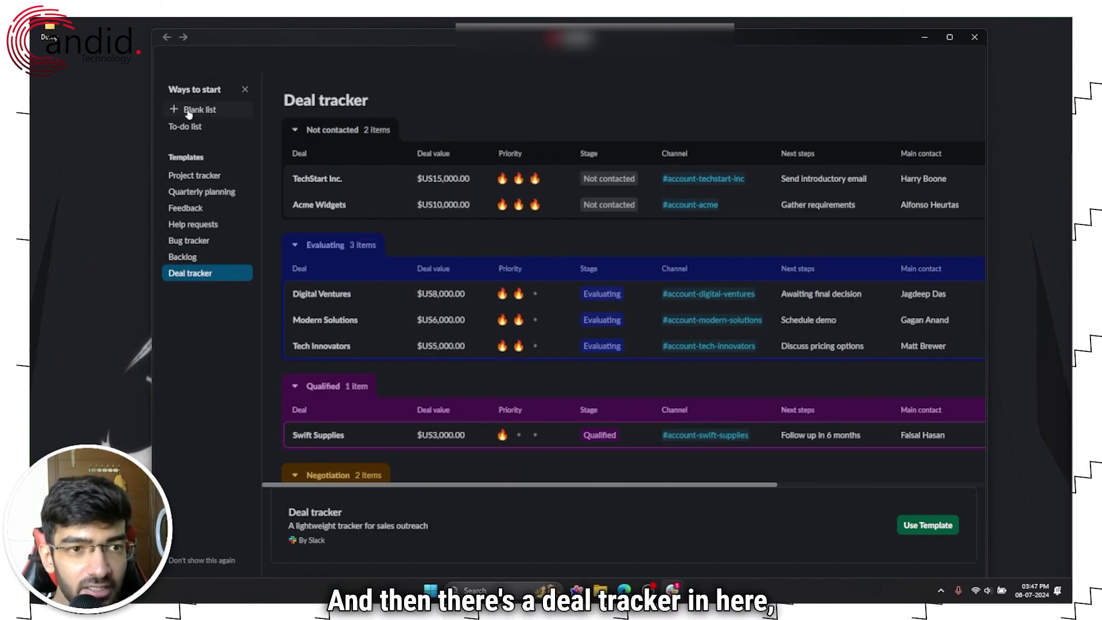
click(203, 125)
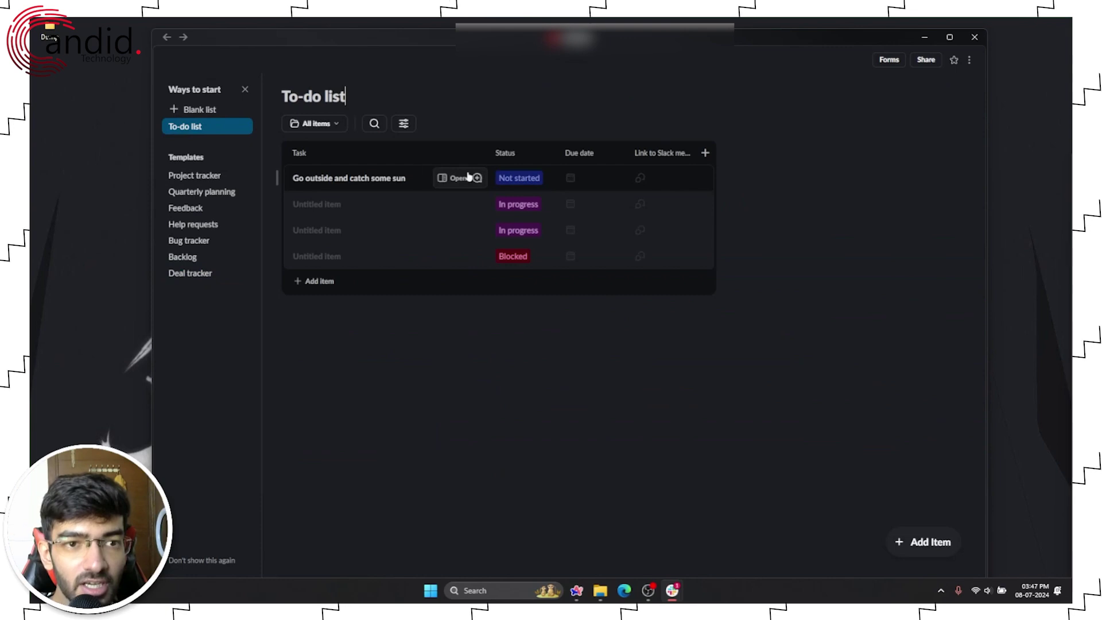